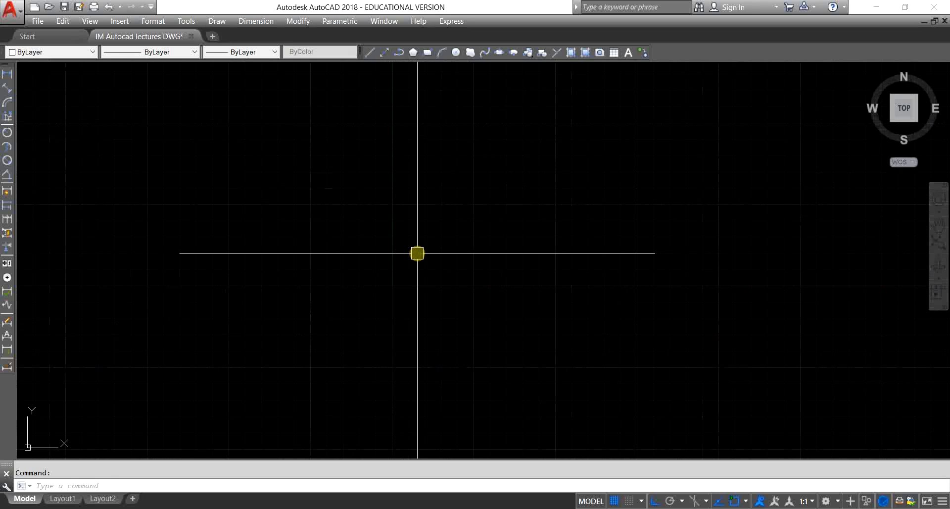
middle_click_drag(425, 252, 462, 263)
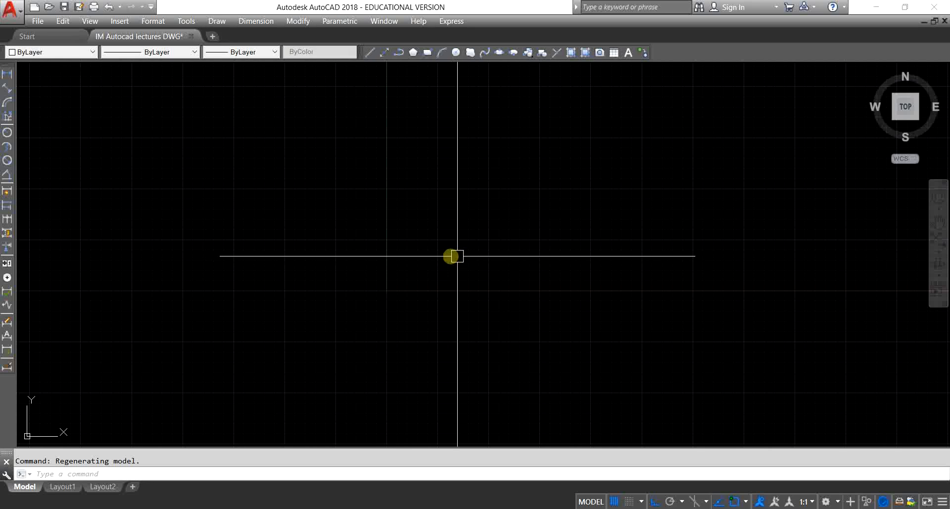
left_click(37, 21)
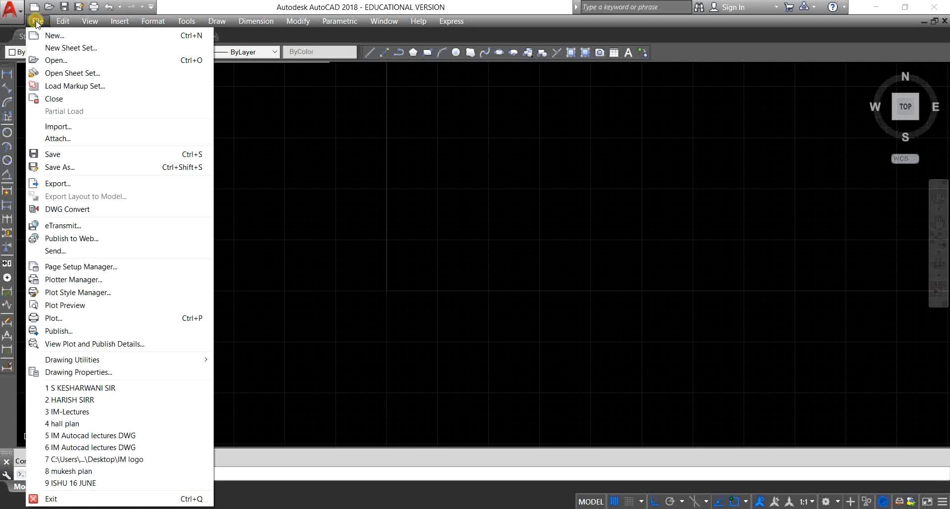
left_click(58, 61)
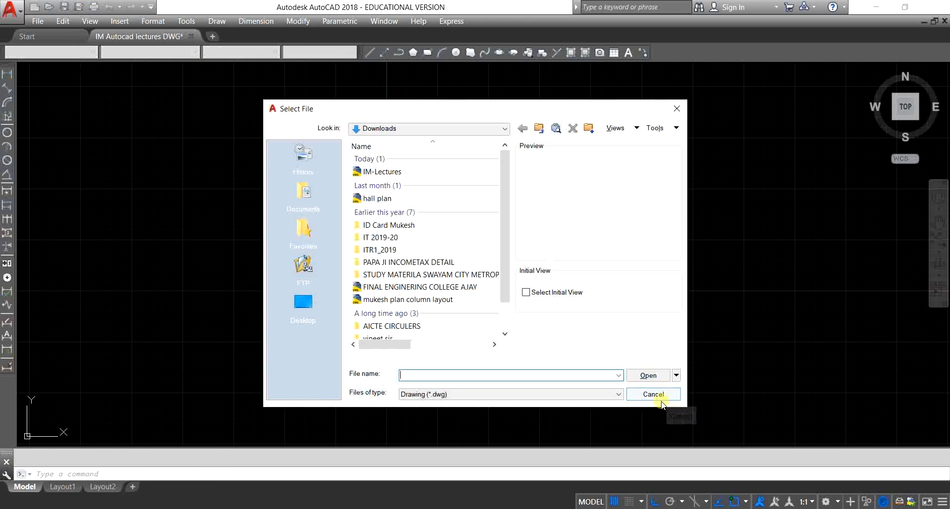
left_click(658, 391)
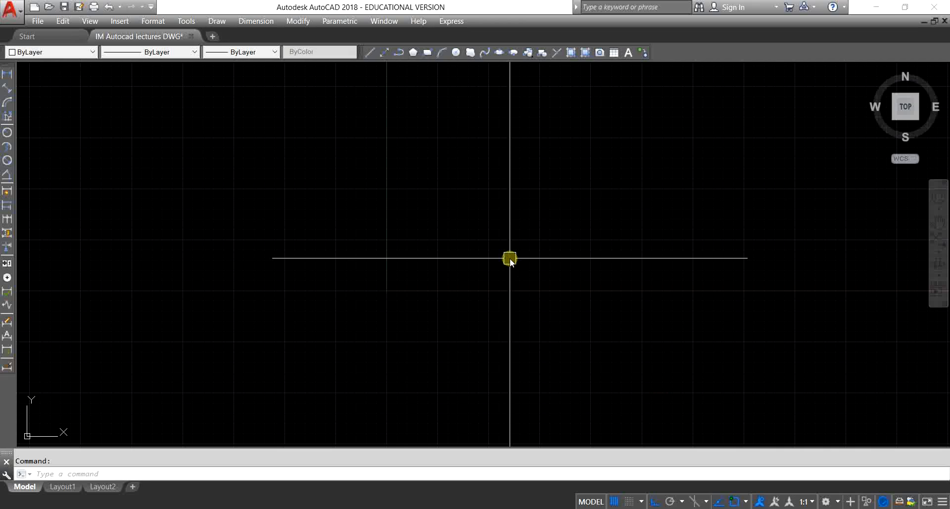
Open the IM-AutoCAD drawing from the working files folder, reached through the IM Autocad lectures shortcut on the Desktop.
key("ctrl+o")
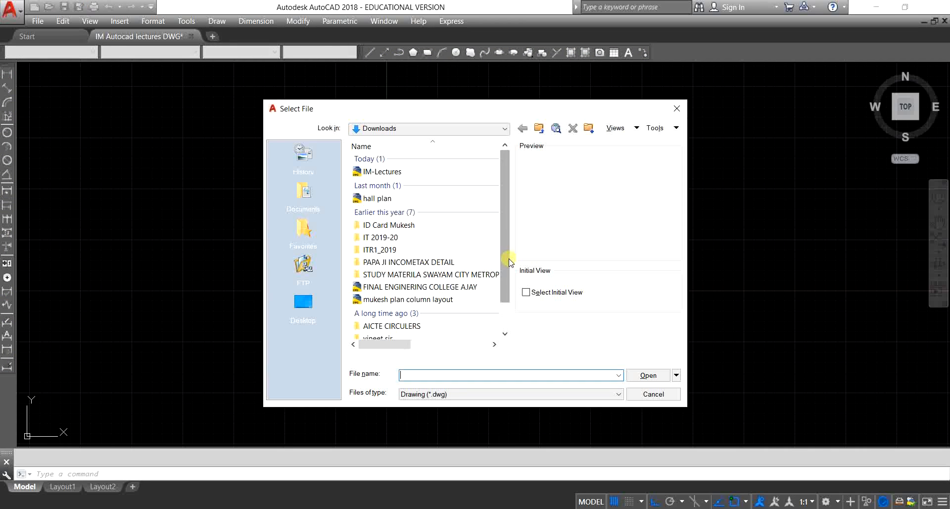
mouse_move(503, 207)
left_mouse_down()
mouse_move(506, 246)
mouse_move(509, 197)
left_mouse_up()
left_click(416, 169)
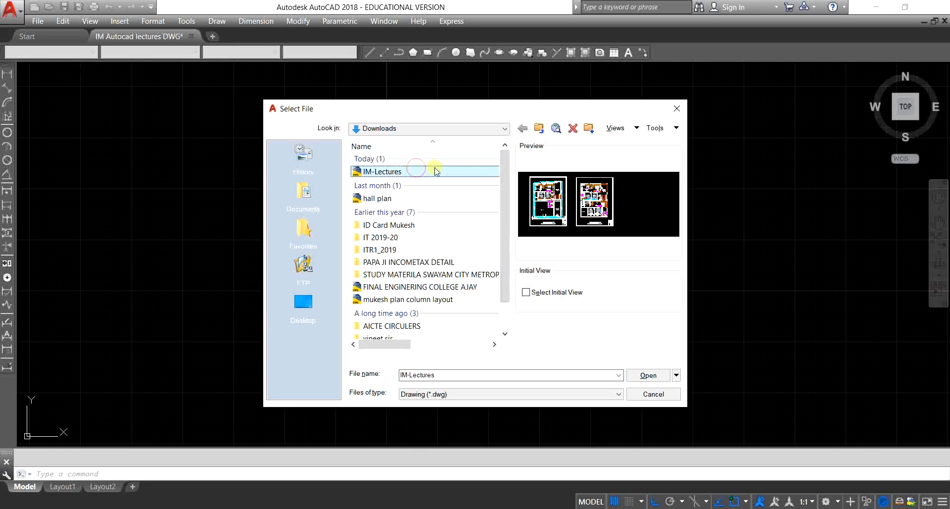
left_click(304, 309)
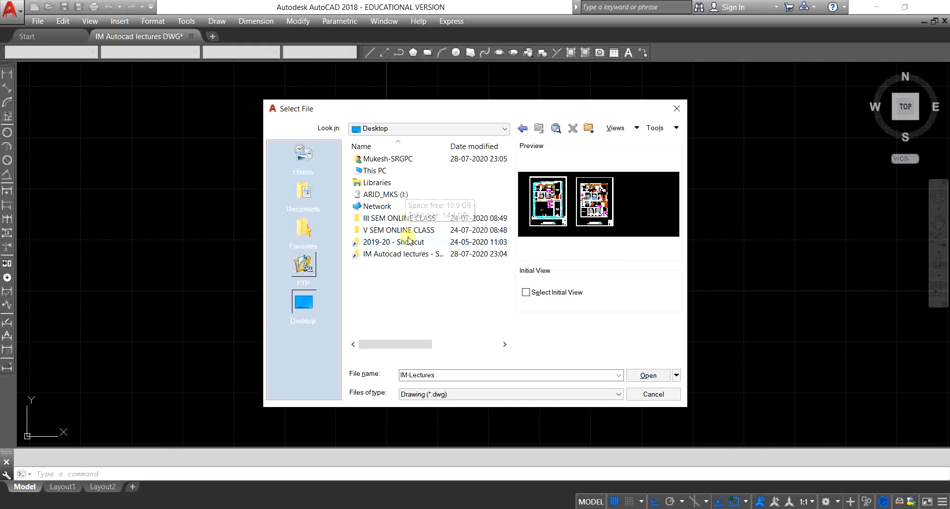
double_click(410, 253)
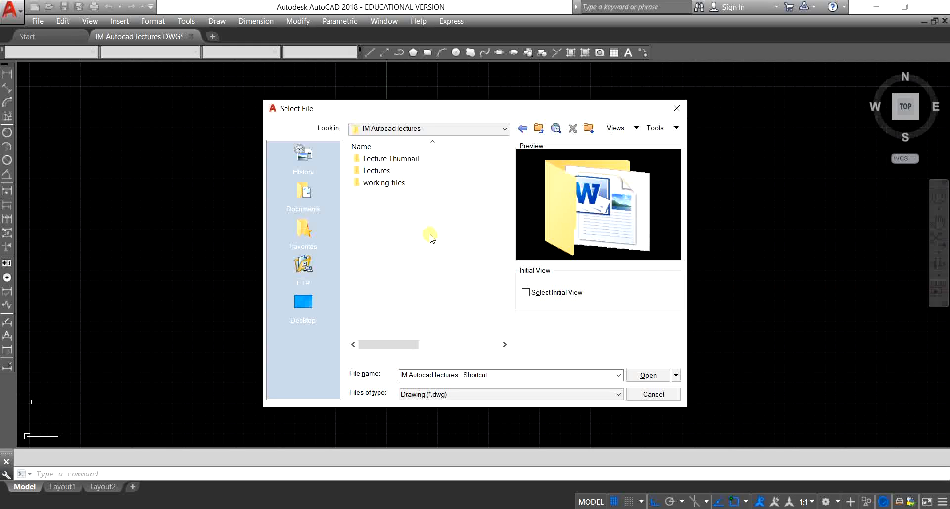
double_click(400, 183)
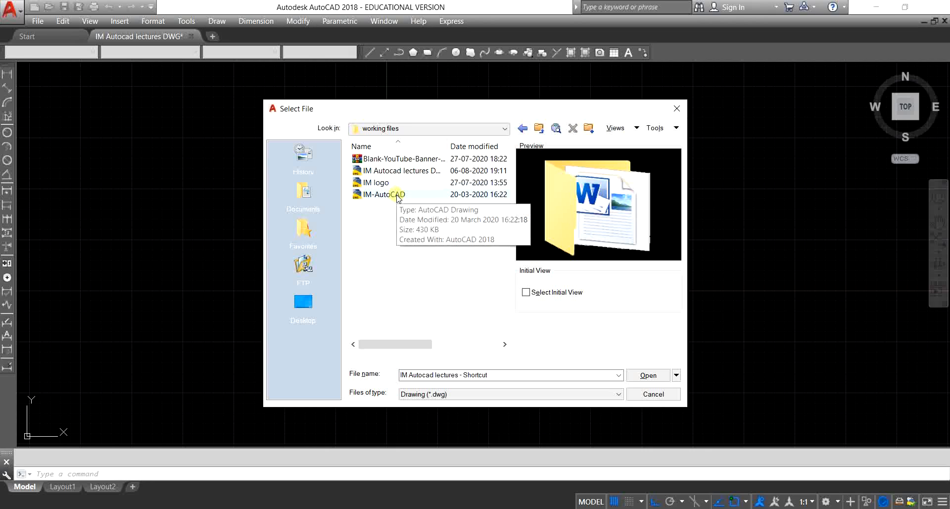
left_click(400, 196)
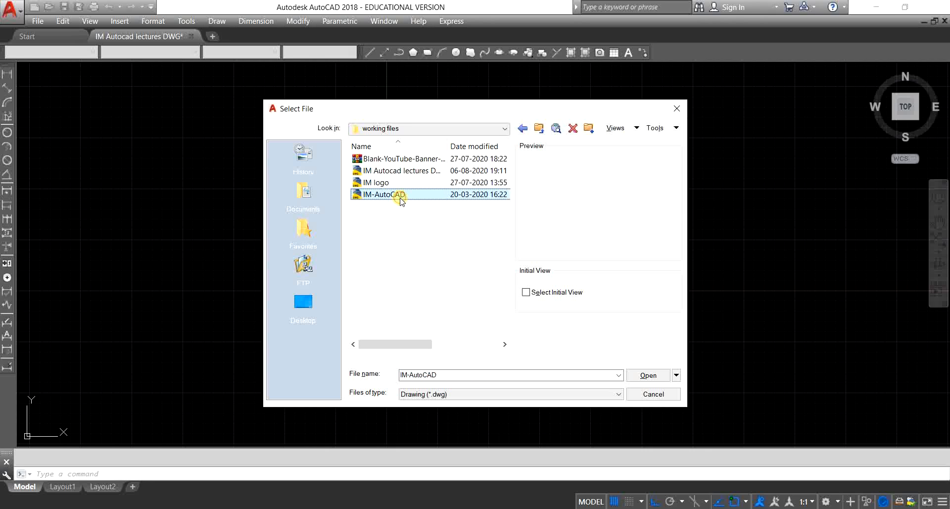
left_click(644, 375)
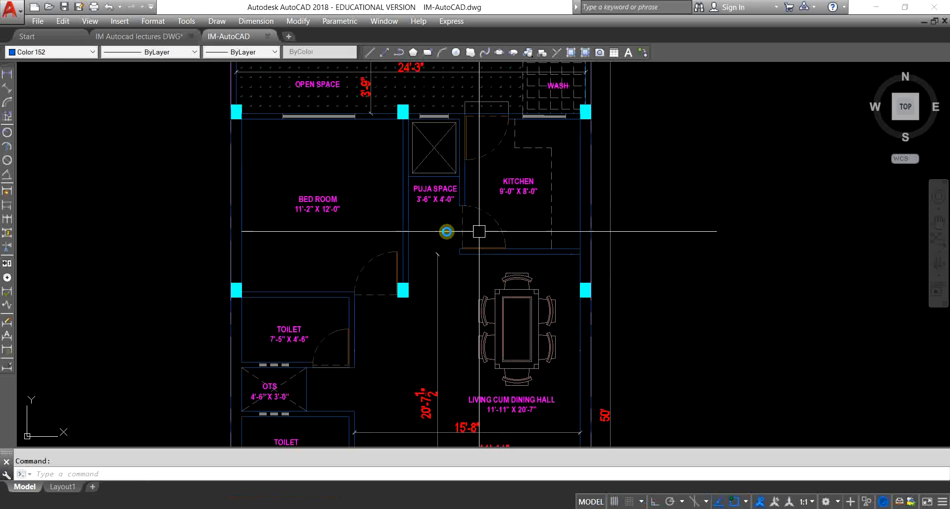
Examine the house floor plan's rooms and dimensions, and view the full extents of the drawing.
scroll(517, 223, "down", 5)
scroll(540, 250, "up", 4)
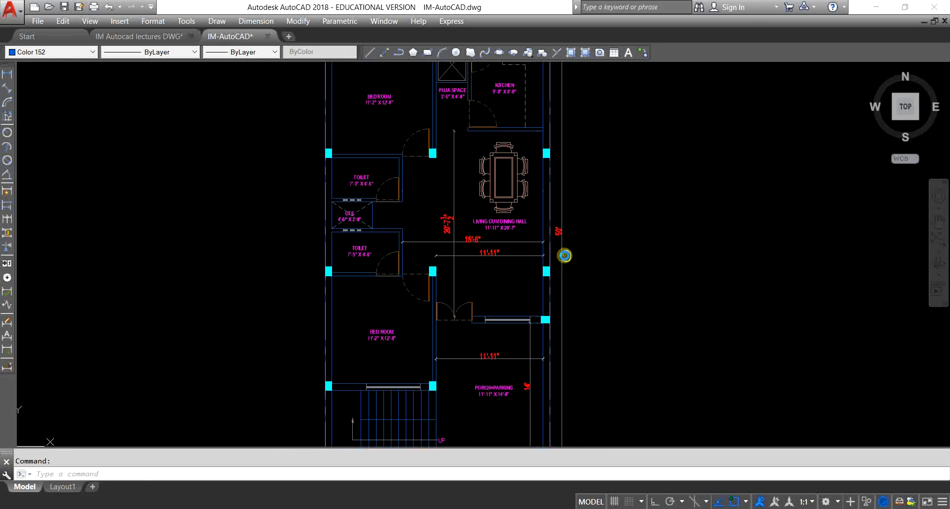
scroll(450, 227, "down", 2)
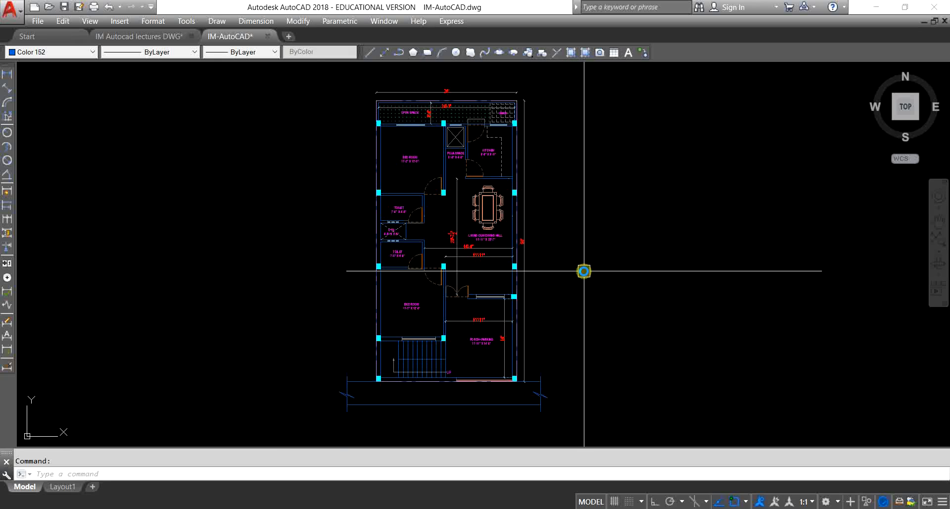
type("z")
key("Return")
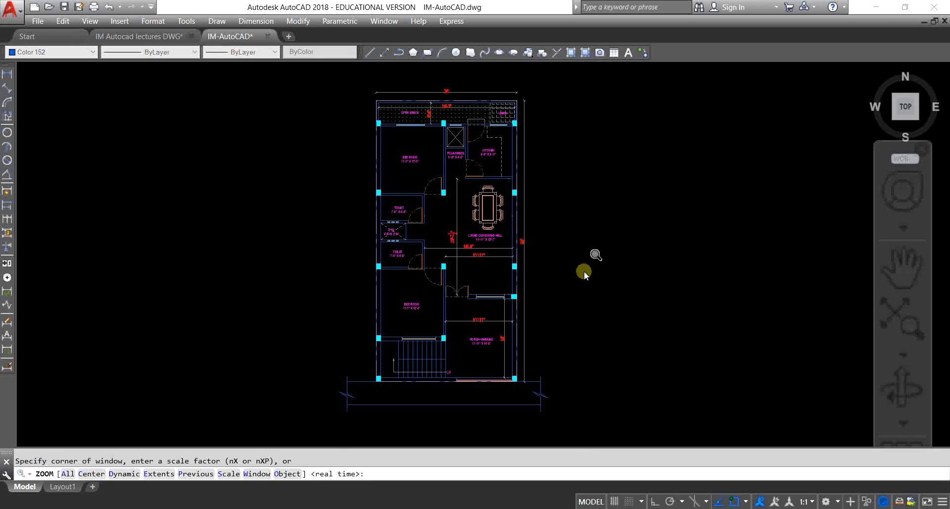
type("e")
key("Return")
scroll(476, 309, "down", 2)
middle_click_drag(520, 291, 392, 289)
scroll(448, 279, "up", 3)
scroll(544, 263, "up", 2)
middle_click_drag(550, 274, 515, 278)
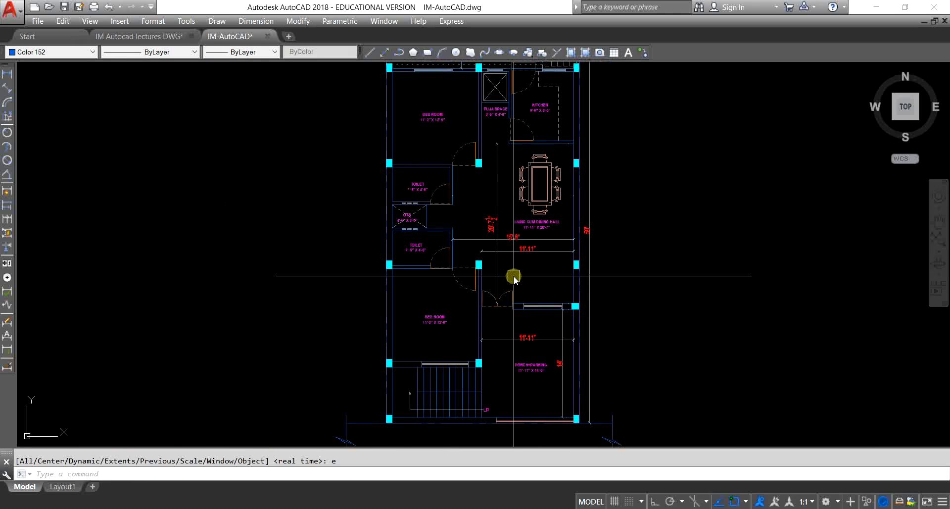
Erase the group of other plans and frames west of the single house floor plan, and zoom to the drawing extents.
scroll(737, 213, "down", 9)
left_click(654, 108)
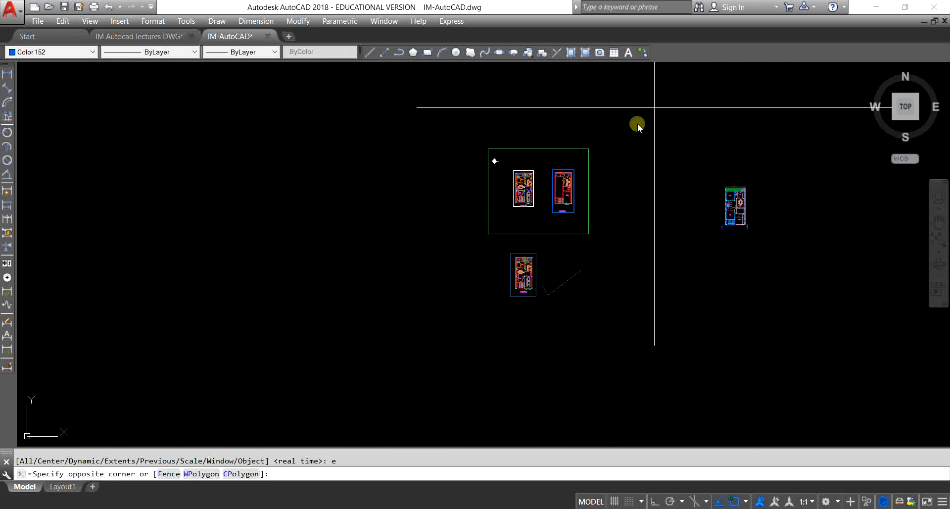
left_click(438, 367)
key("Delete")
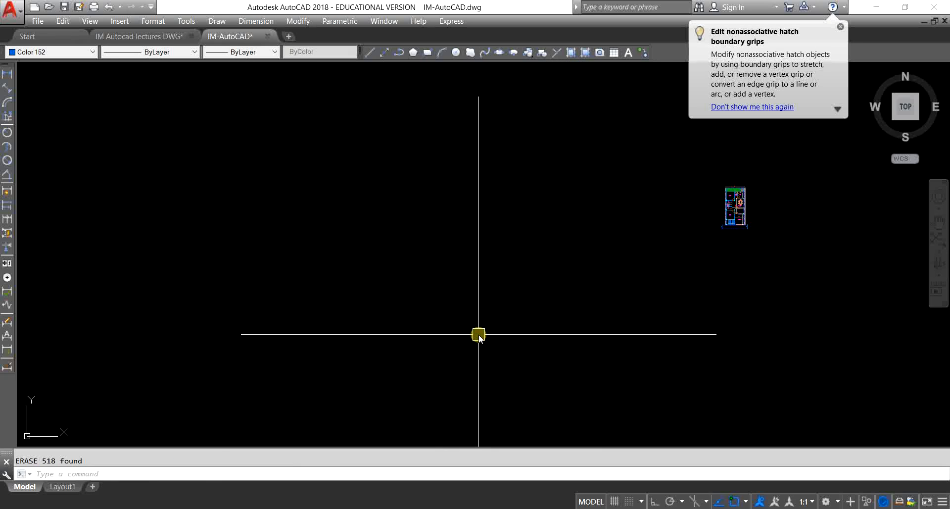
type("z")
key("Return")
type("e")
key("Return")
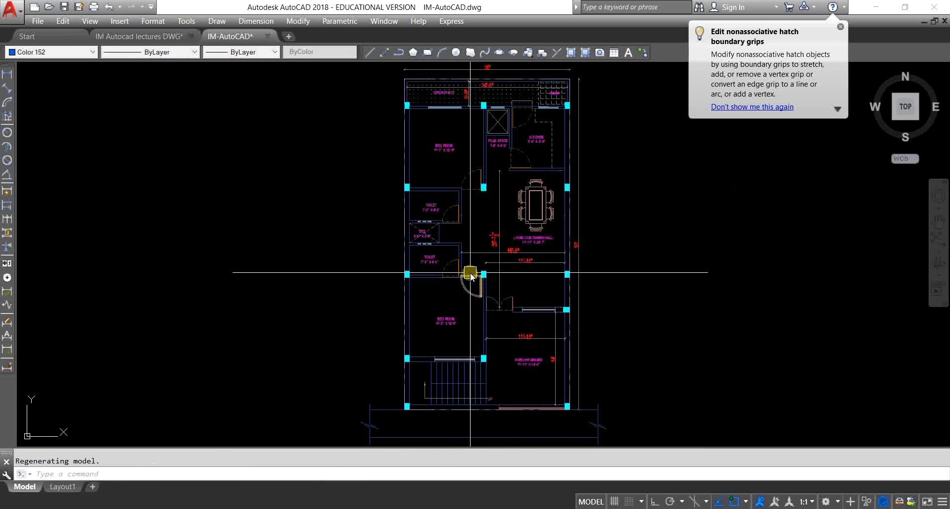
middle_click_drag(536, 288, 525, 296)
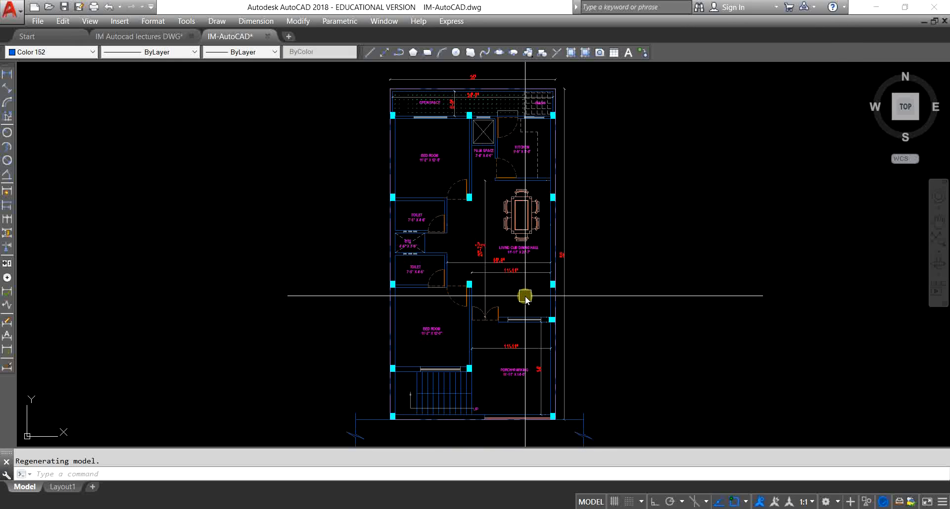
Create a multiline text box in the empty area west of the floor plan.
key("Escape")
type("t")
key("Return")
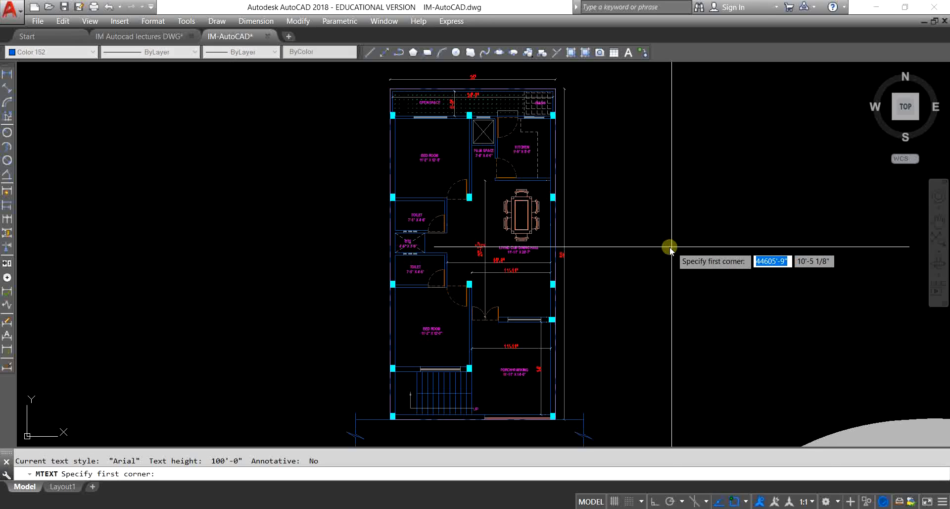
scroll(654, 204, "down", 6)
left_click(245, 168)
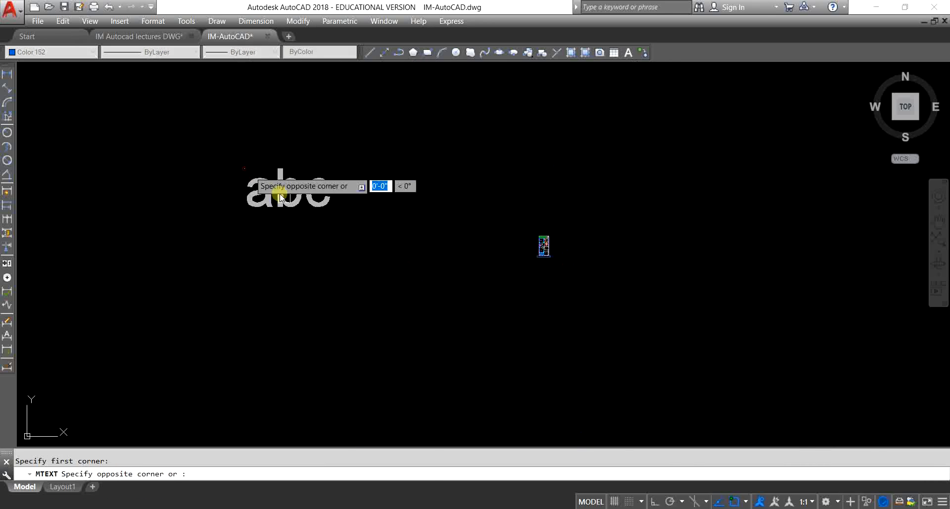
left_click(425, 238)
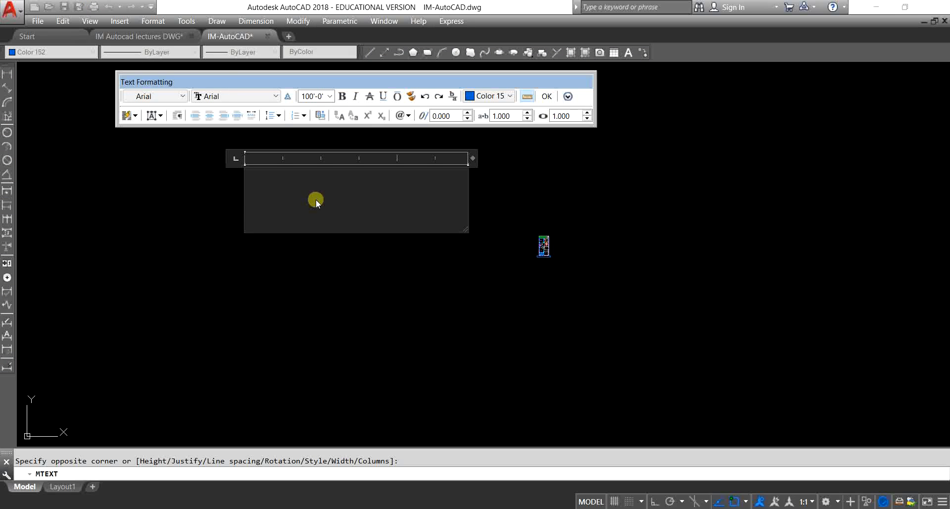
Enter the text "how to convert .dwg file to pdf doc" in the multiline text box.
type("hoq")
key("BackSpace")
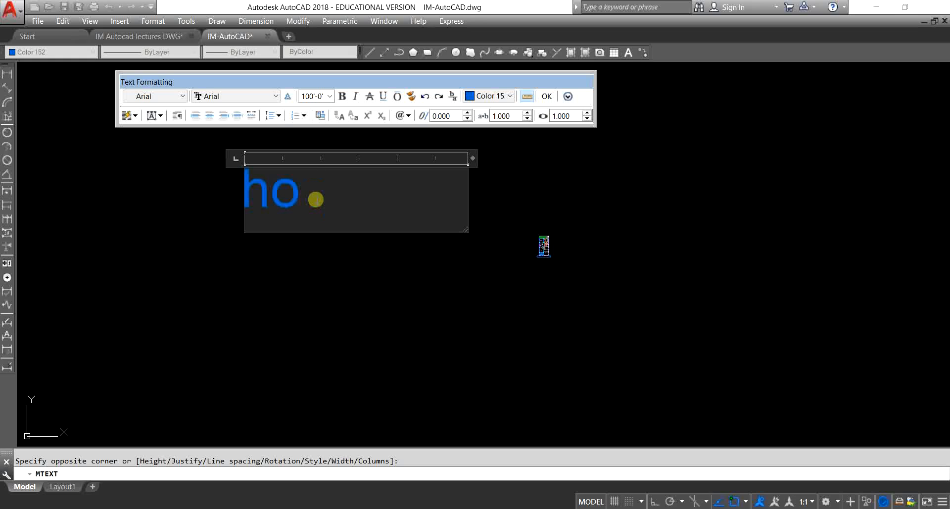
type("w to")
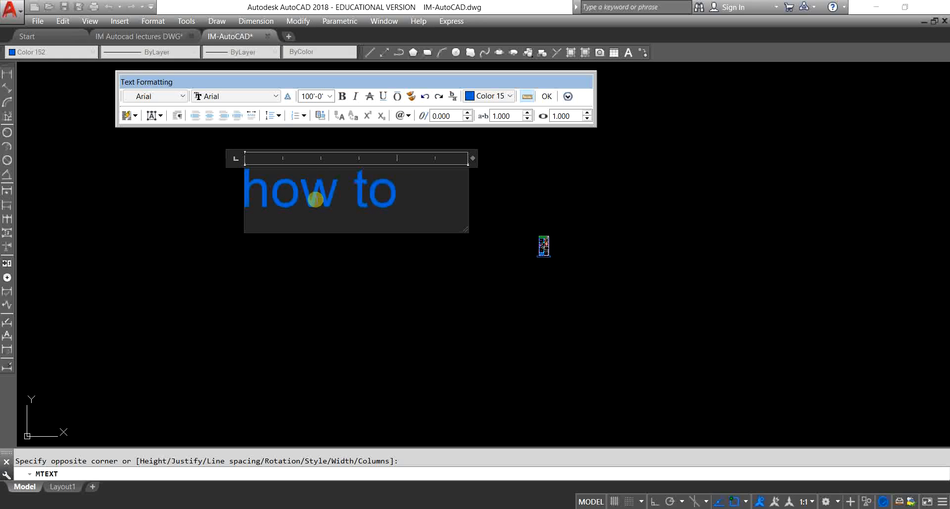
type(" convert ")
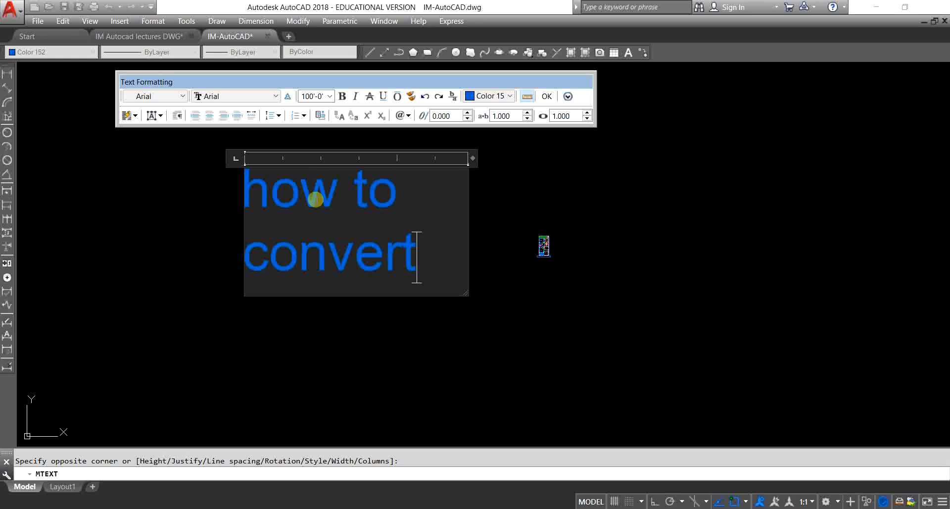
type(".dwg ")
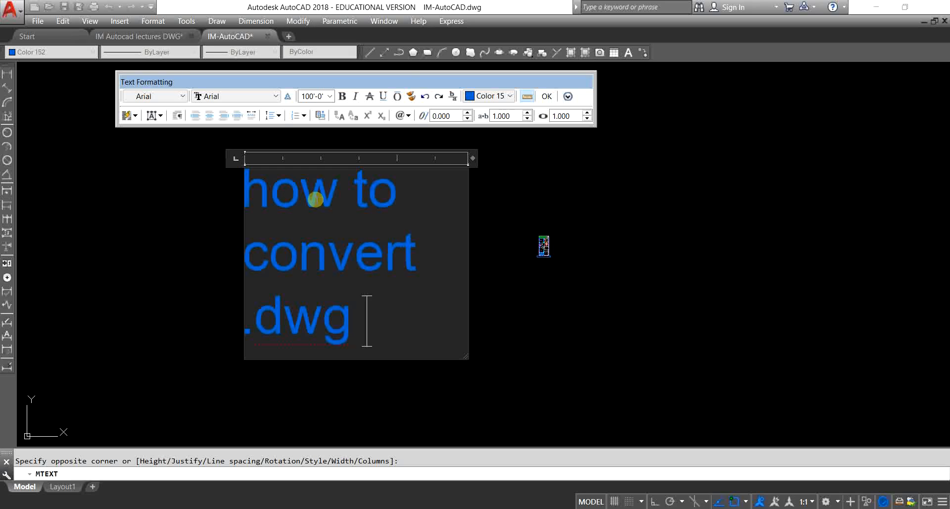
type("file ")
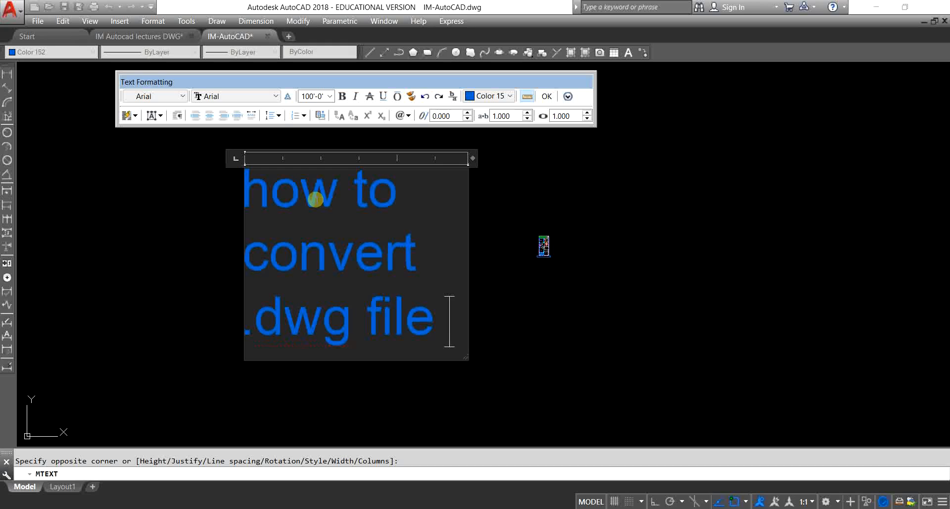
type("to pdf ")
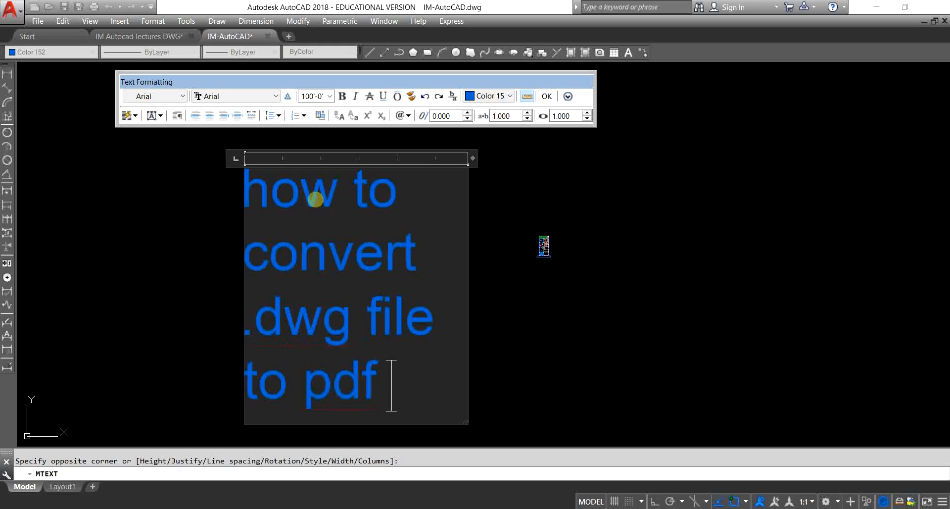
type("doc")
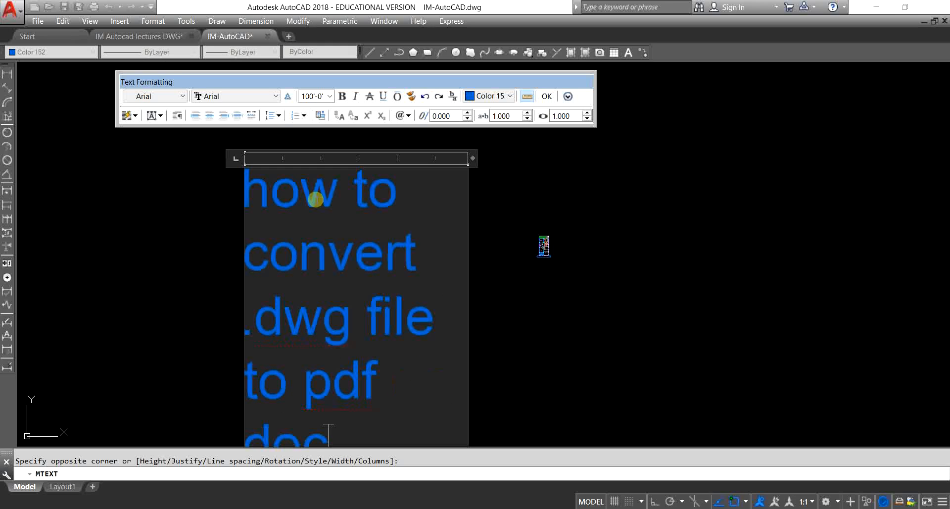
Widen the multiline text box so that it extends well past the floor plan.
left_click_drag(473, 158, 872, 122)
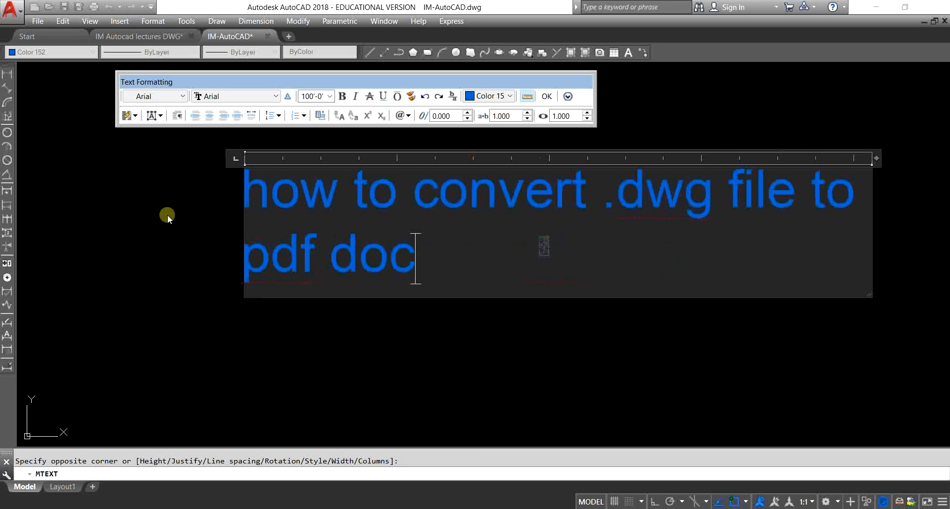
scroll(113, 232, "down", 2)
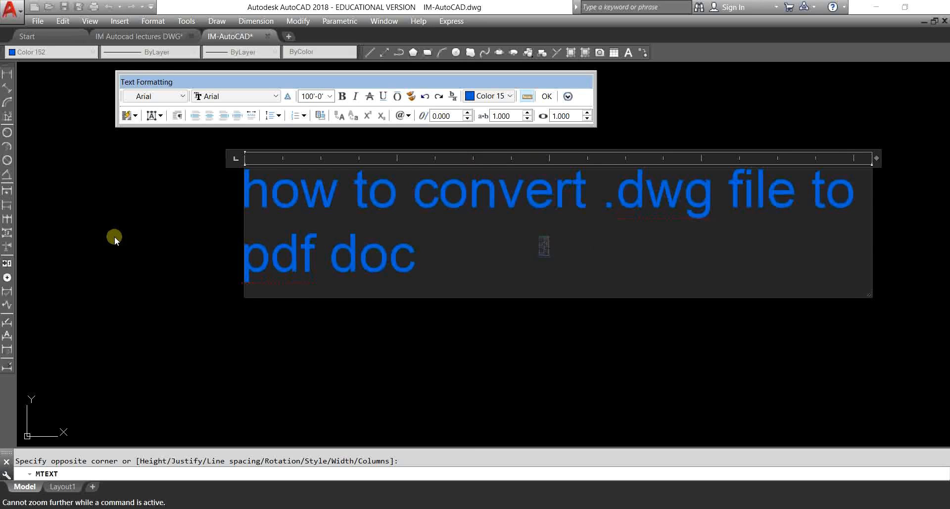
left_click_drag(870, 160, 941, 155)
Set the height of the entire "how to convert .dwg file to pdf doc" text to 50'-0".
left_click_drag(444, 247, 250, 184)
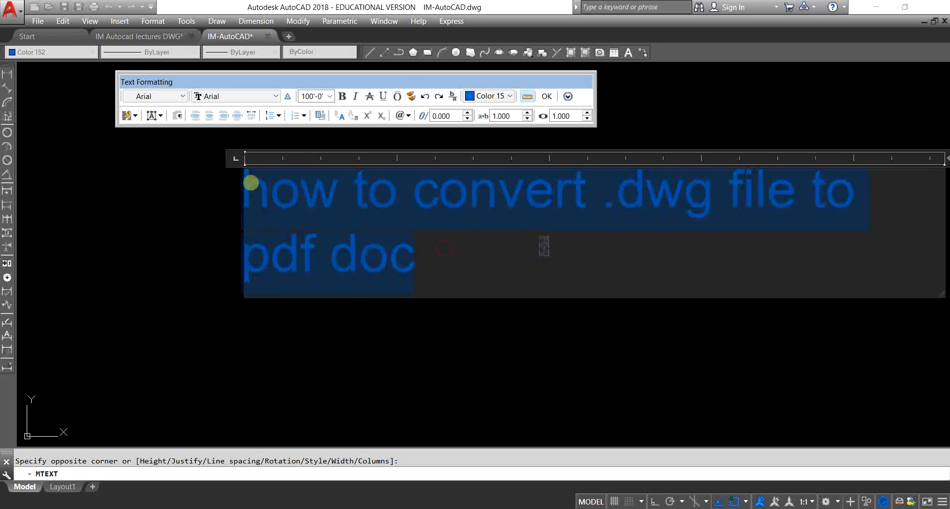
left_click(312, 95)
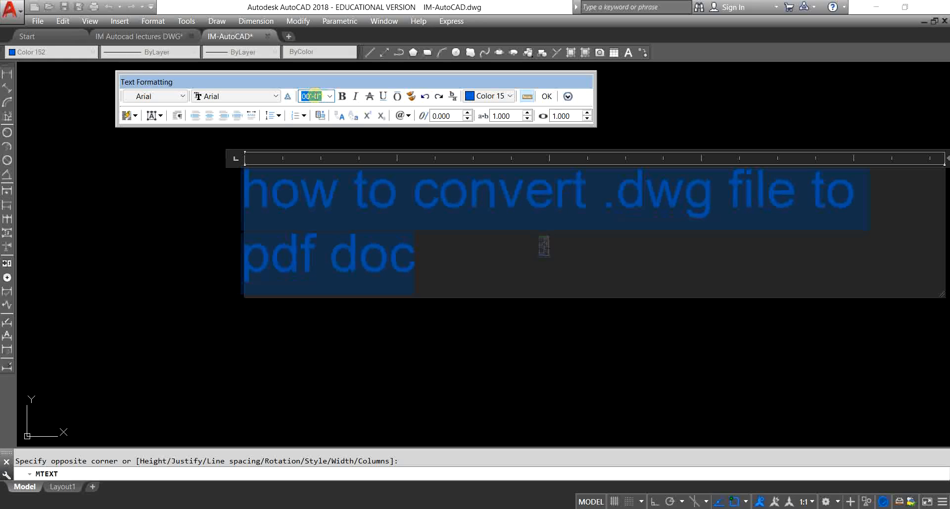
type("50")
key("Return")
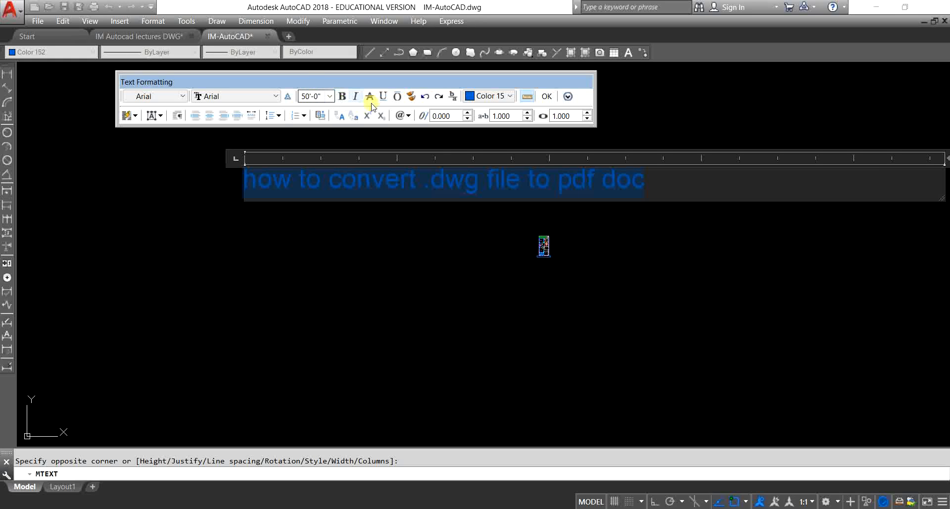
Add the line "1.plot" below the "how to convert .dwg file to pdf doc" heading in the multiline text.
left_click(644, 181)
key("Return")
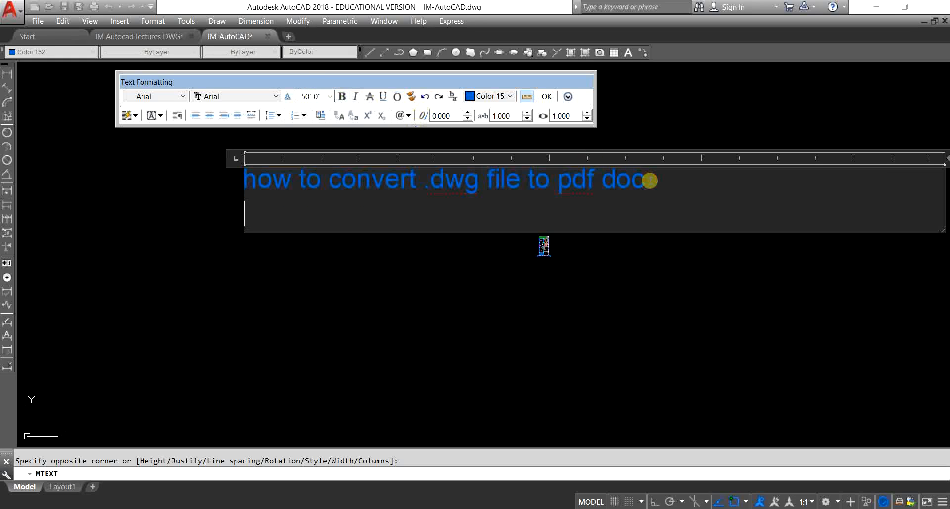
type("1")
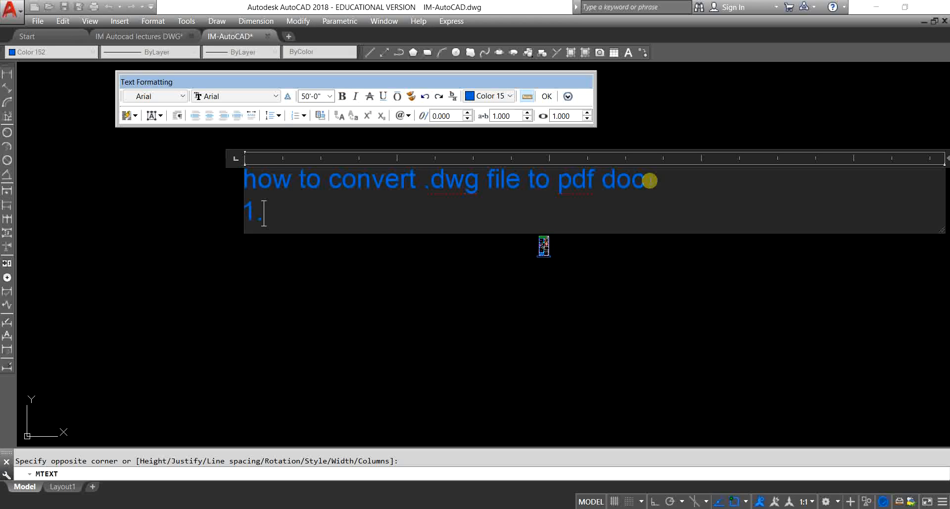
type(".plot")
key("Return")
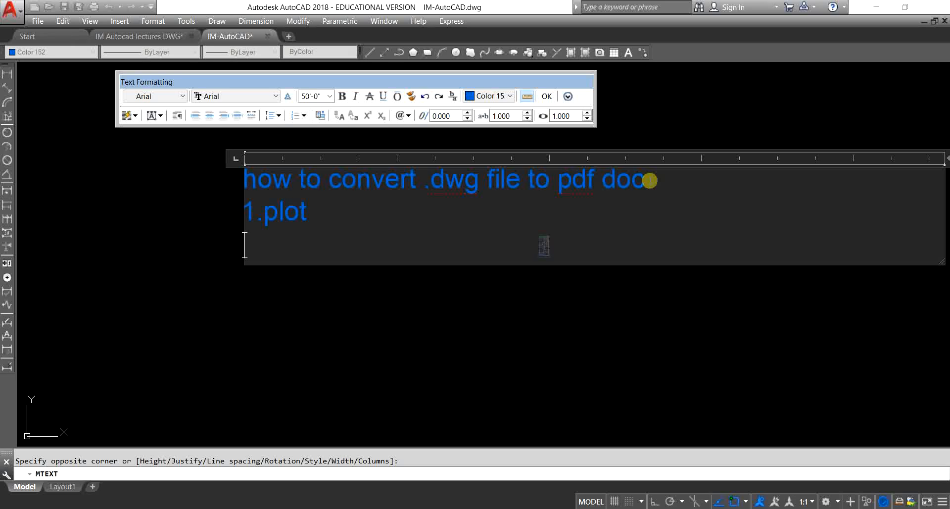
Add "2.menu bar - plot" as the second list line, with no space after the number.
type("menu bar")
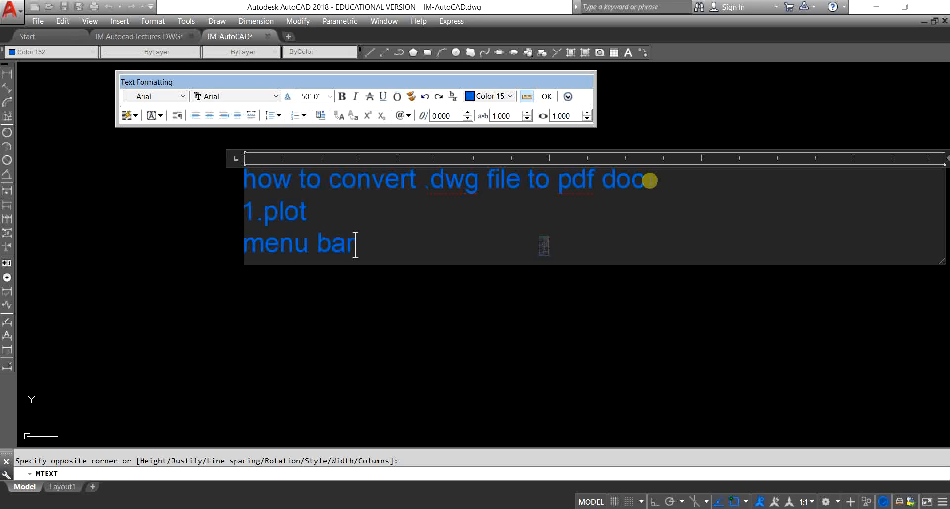
type(" - plot")
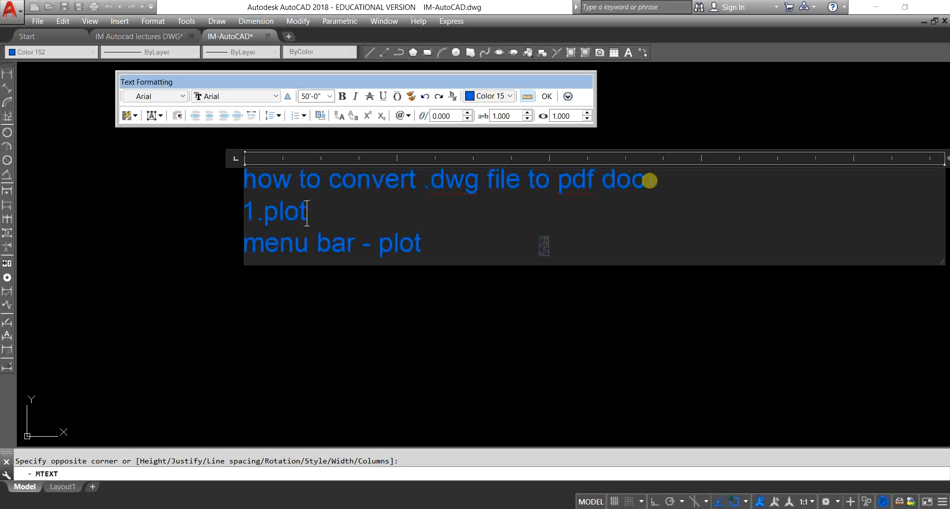
left_click(243, 244)
type("2.")
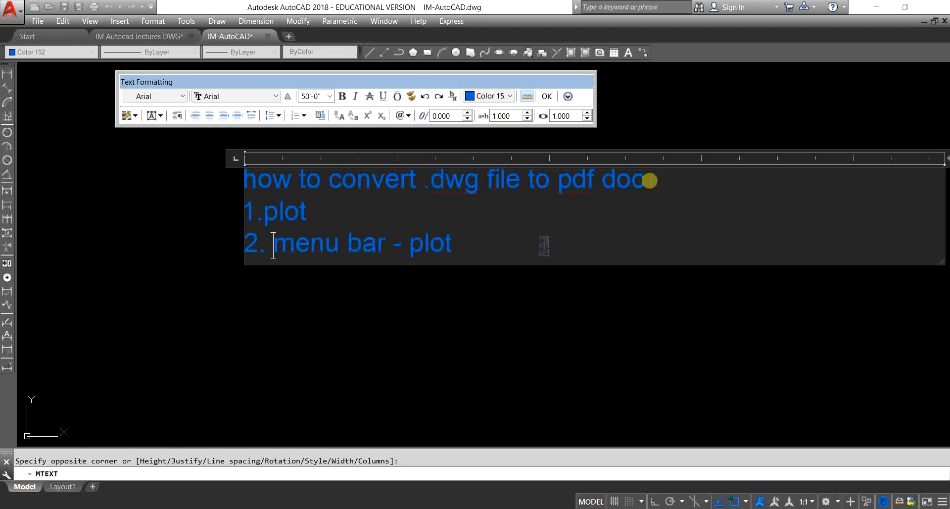
key("BackSpace")
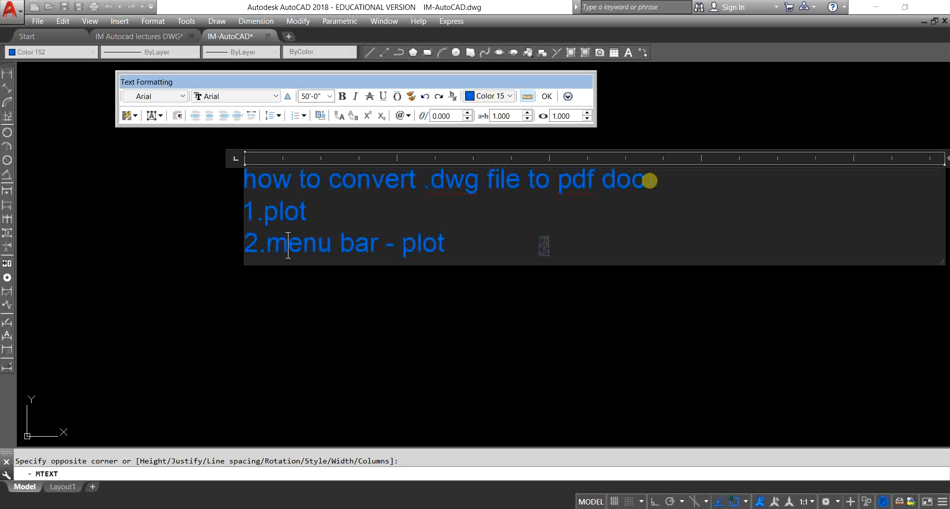
left_click(439, 244)
key("Return")
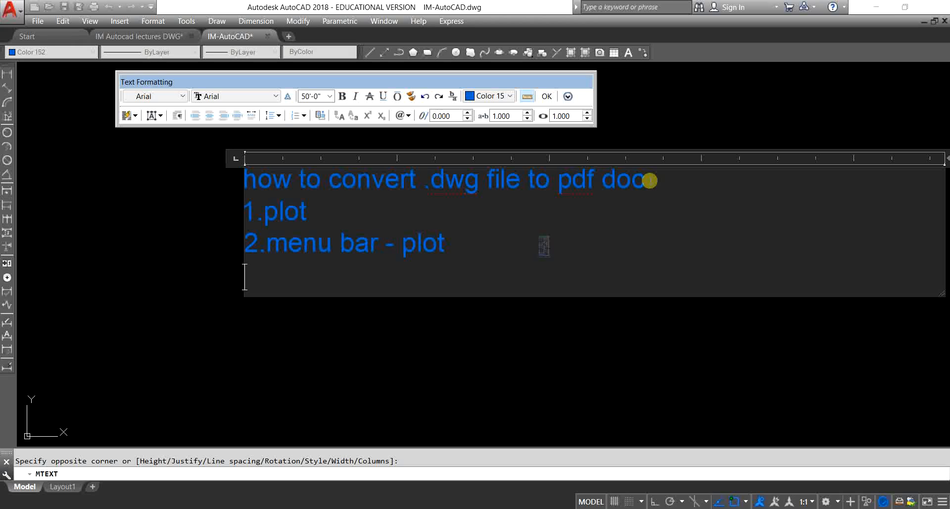
Add the list lines "3.cntrl+p" and "4.epdf" without spaces after the numbers, and finish editing the multiline text.
type("3. cntrl")
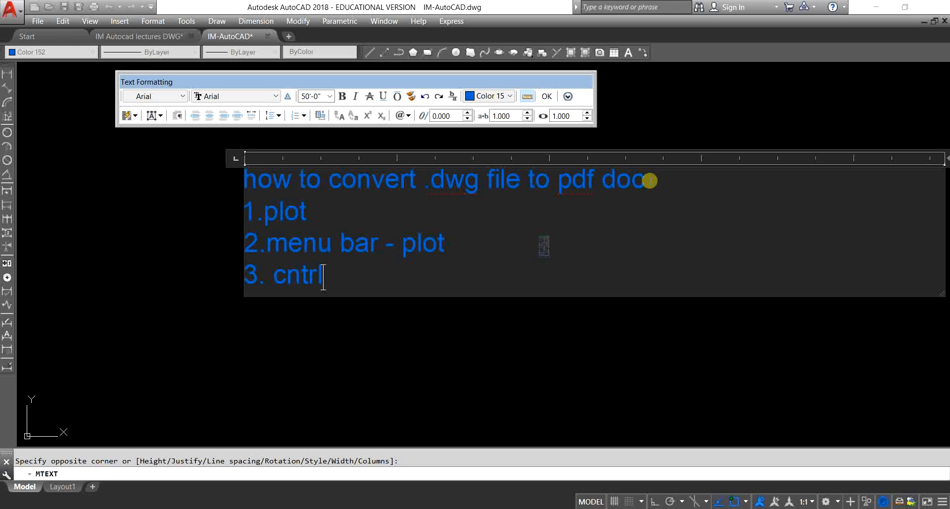
type("+p")
key("Return")
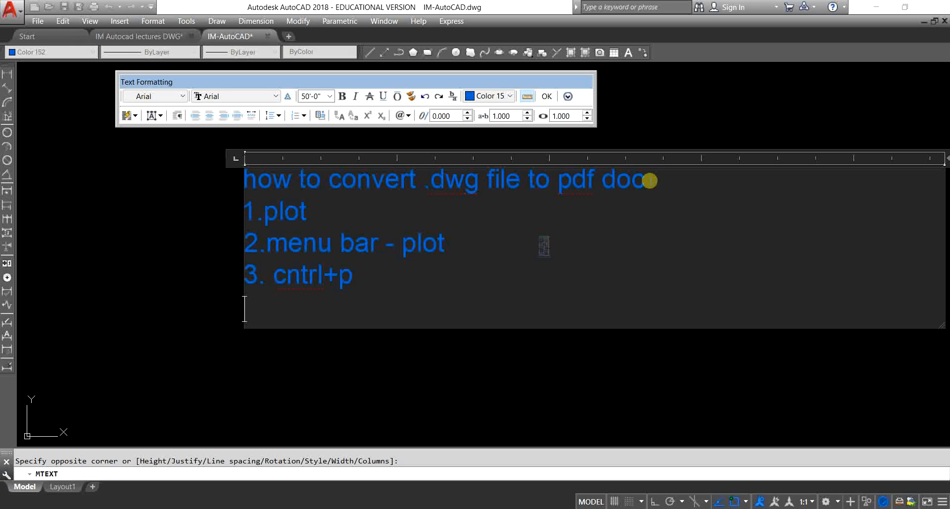
type("4.epdf")
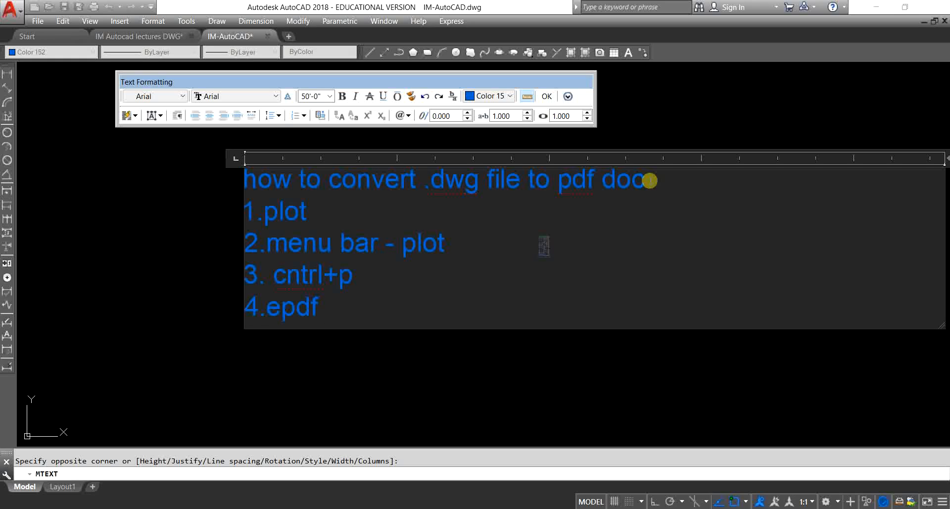
left_click(273, 278)
key("BackSpace")
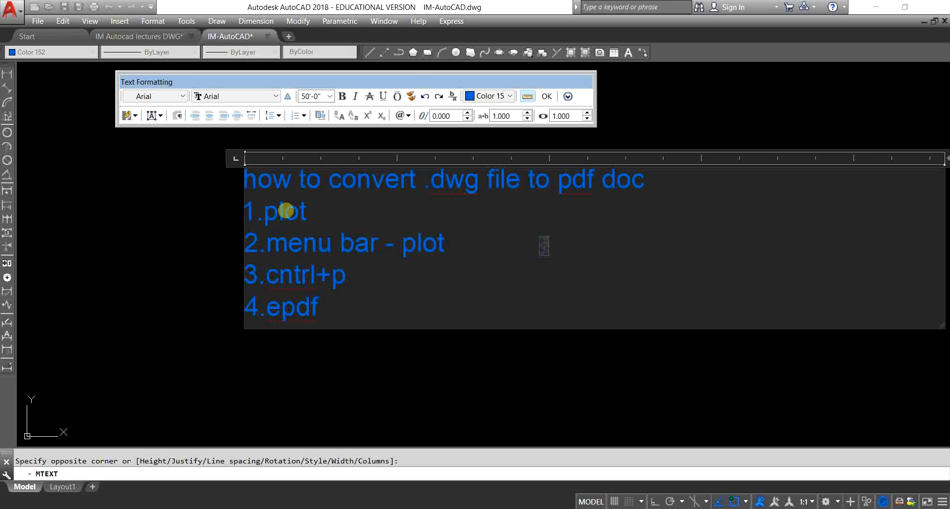
left_click(205, 331)
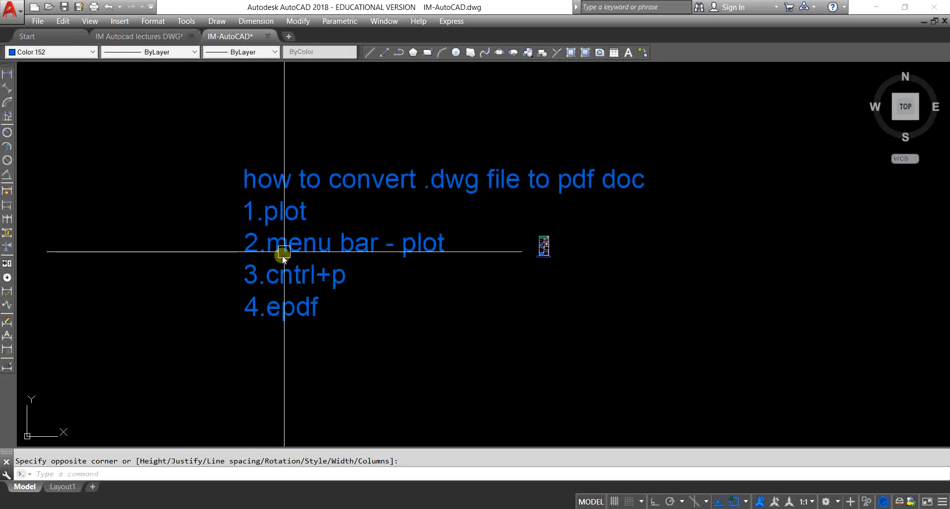
Start the Plot command for the floor plan drawing.
scroll(291, 219, "up", 5)
scroll(251, 218, "down", 5)
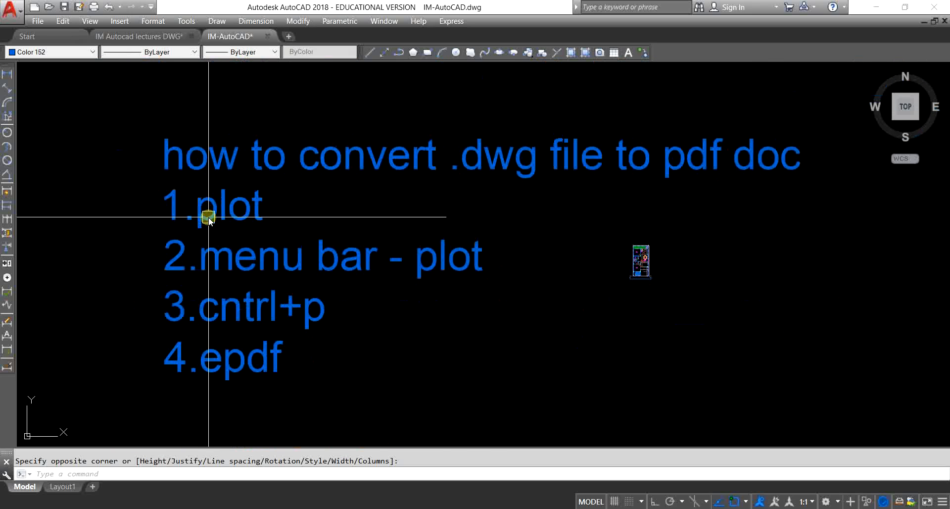
scroll(489, 270, "up", 5)
scroll(489, 270, "up", 7)
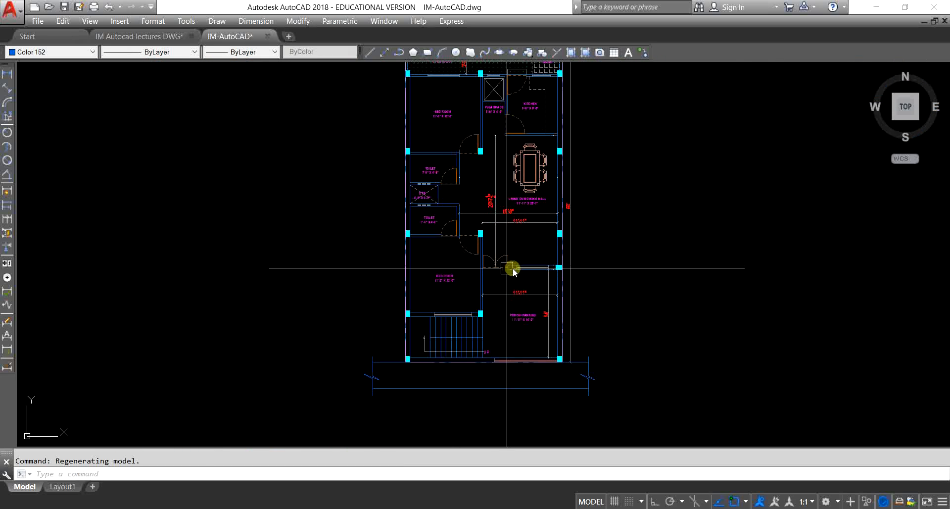
scroll(480, 209, "down", 3)
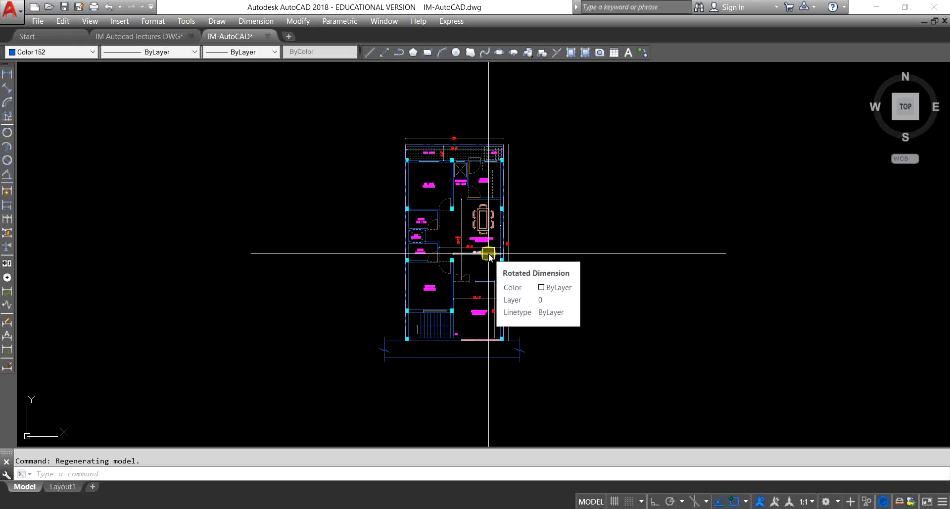
middle_click_drag(536, 250, 529, 265)
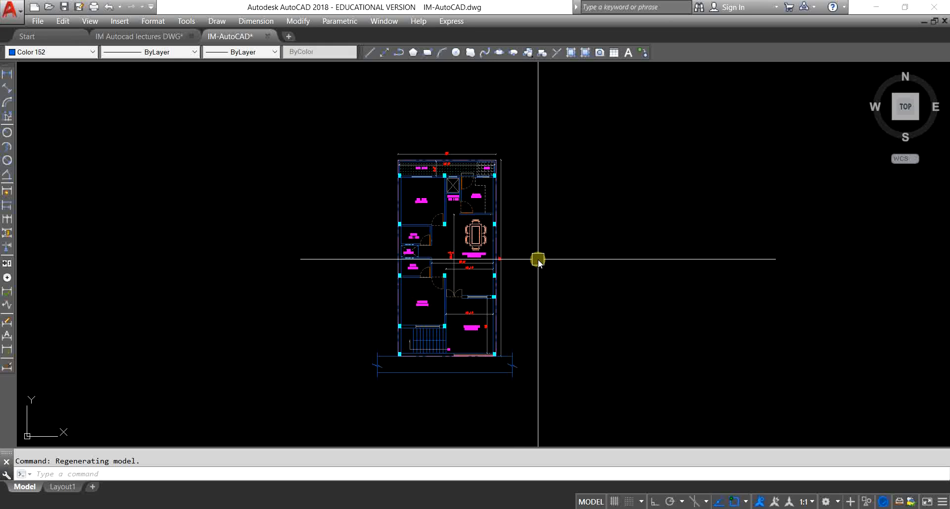
type("p")
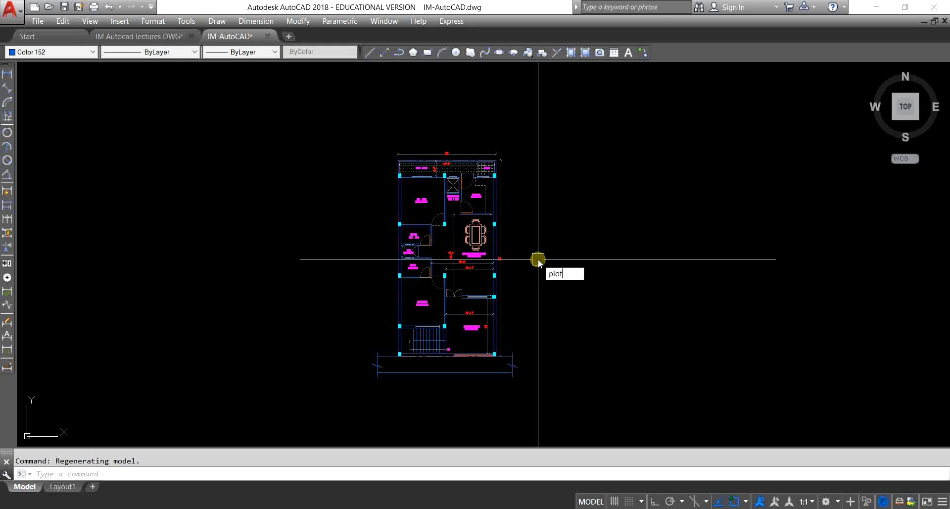
type("lot")
key("Return")
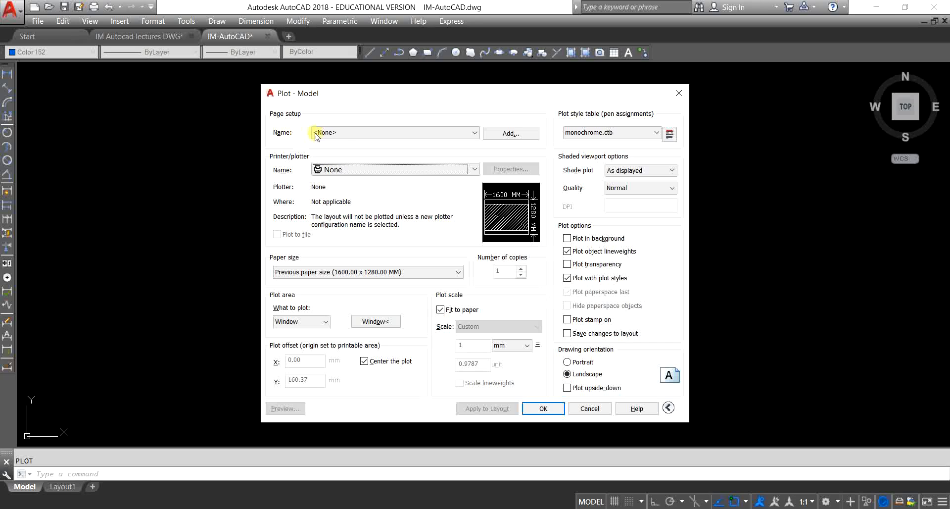
Load the <Previous plot> page setup and choose DWG To PDF.pc3 as the plotter.
left_click(387, 133)
left_click(387, 141)
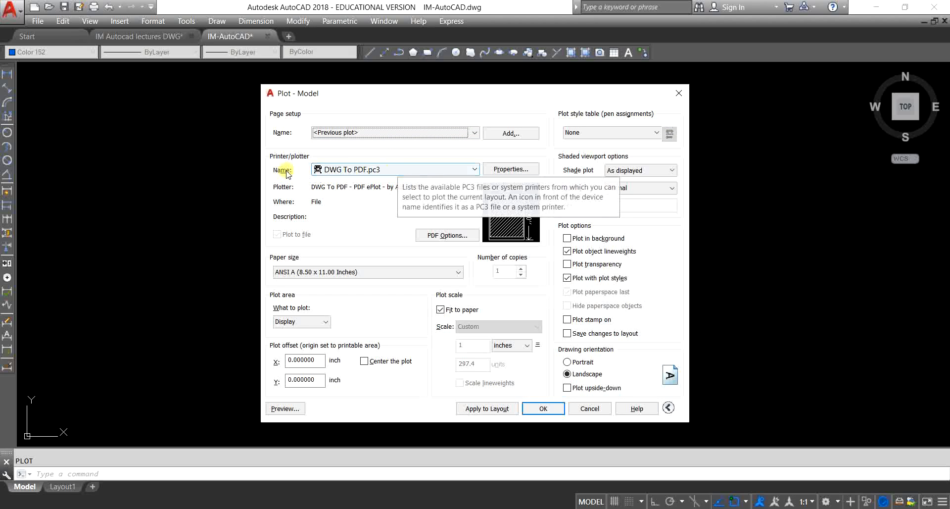
left_click(376, 170)
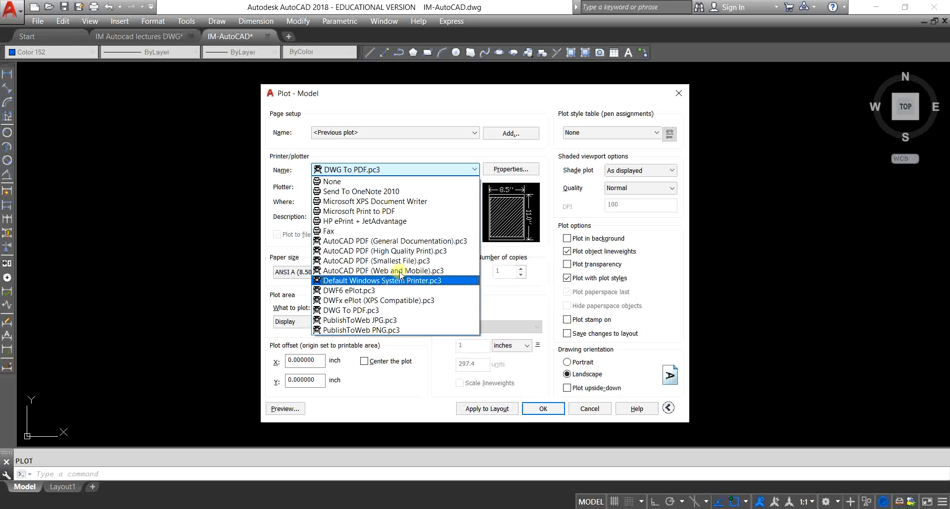
left_click(373, 312)
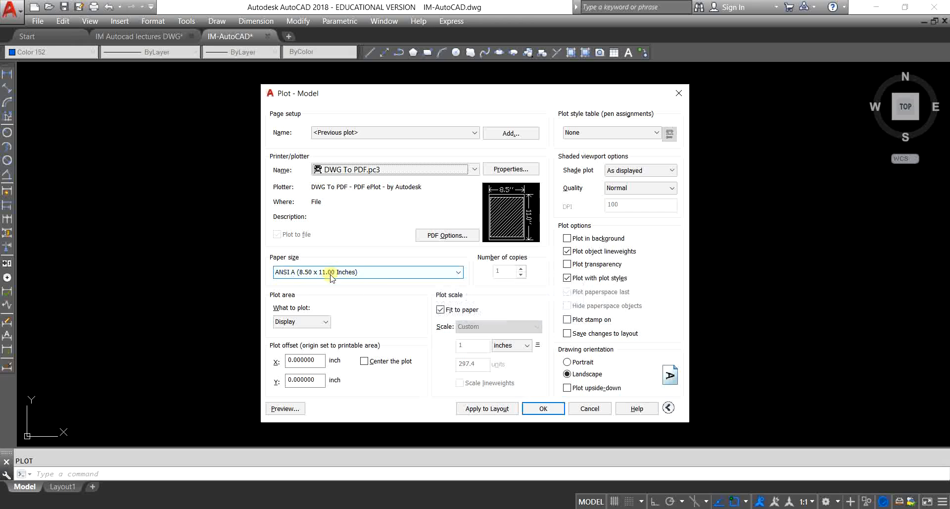
Set the paper size to ISO full bleed A4 (297.00 x 210.00 MM).
left_click(385, 273)
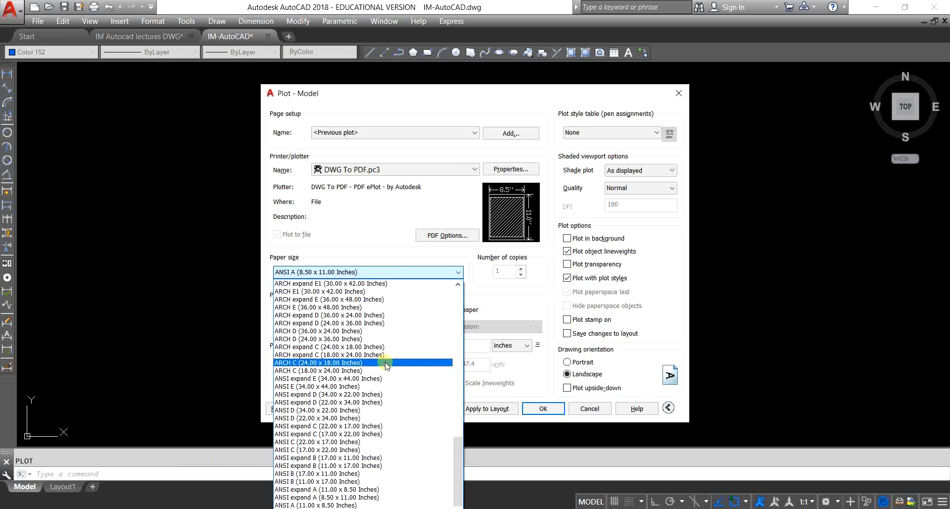
scroll(382, 366, "up", 5)
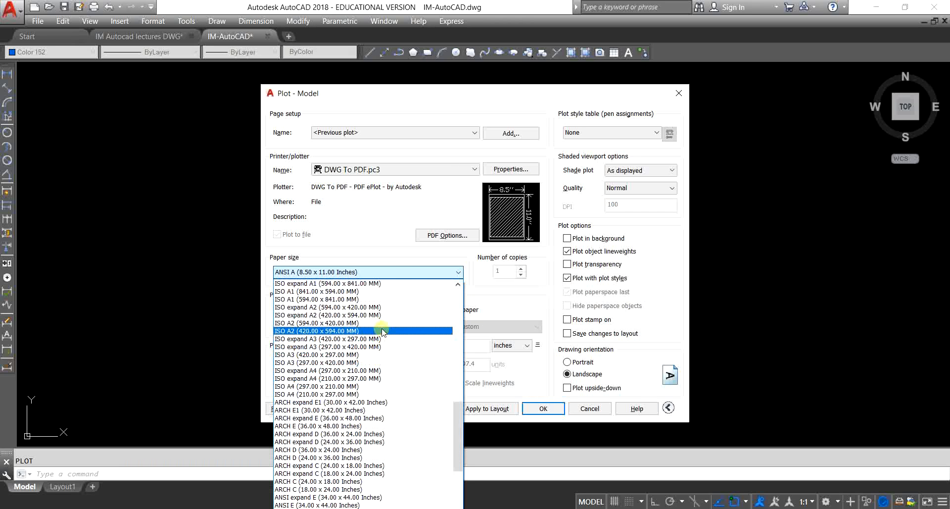
scroll(382, 330, "up", 2)
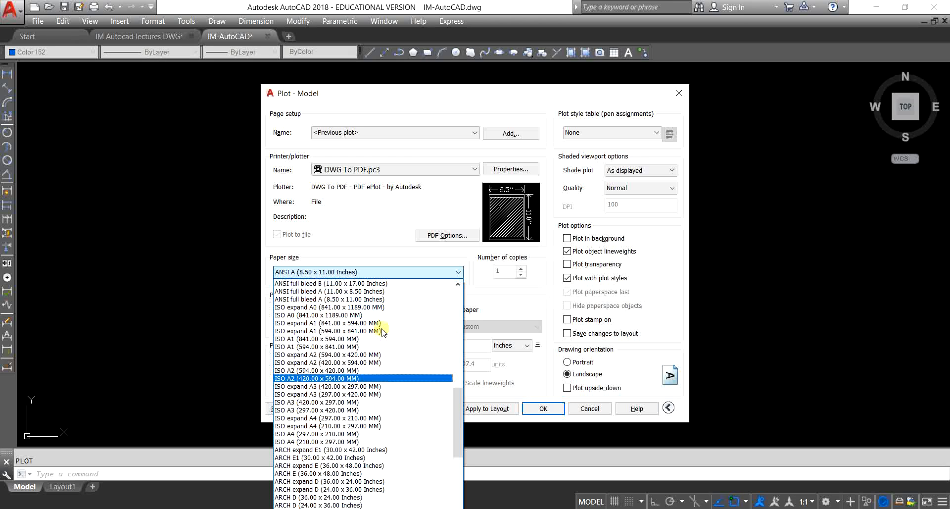
scroll(382, 331, "up", 13)
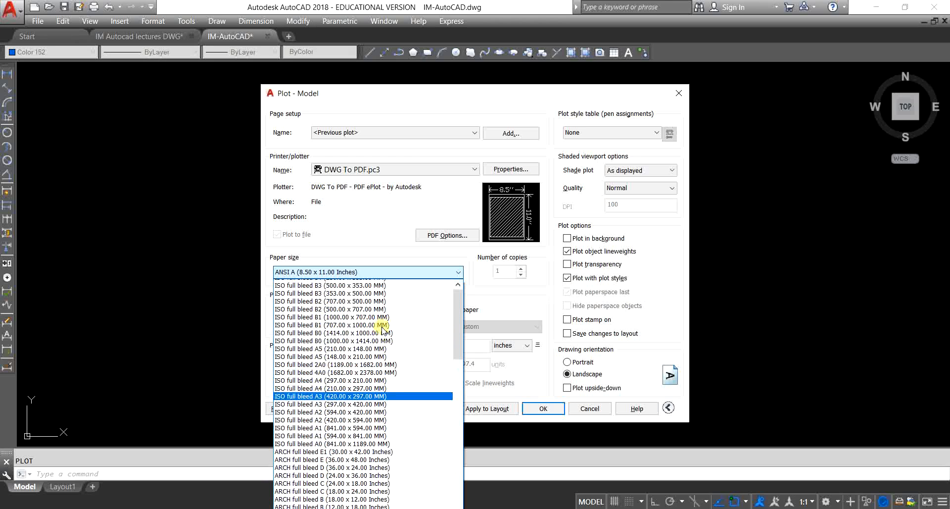
scroll(382, 331, "up", 1)
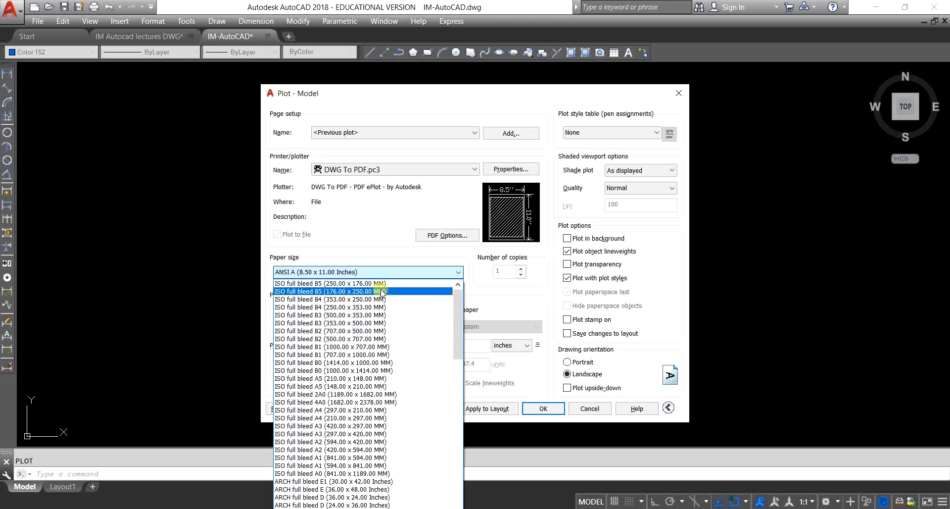
left_click(371, 410)
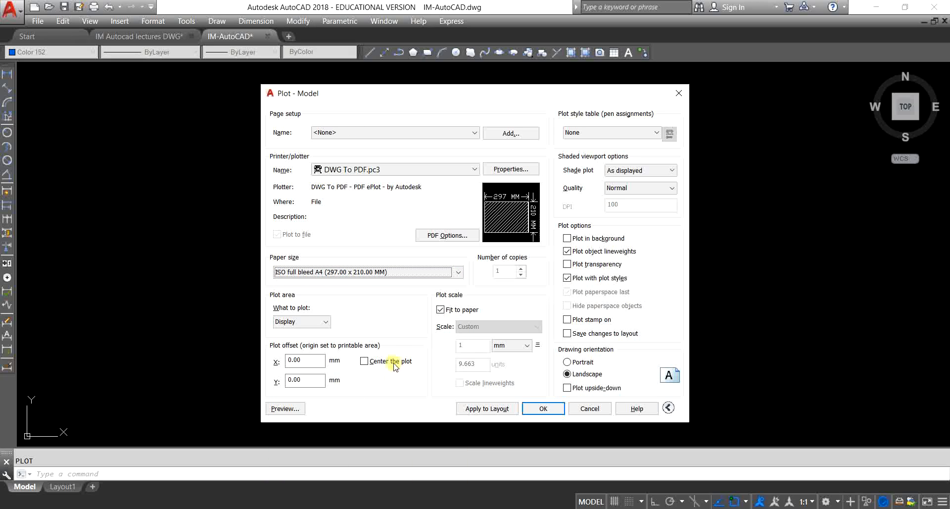
Center the plot on the sheet, with the plot scale set to fit to paper.
left_click(453, 311)
left_click(452, 310)
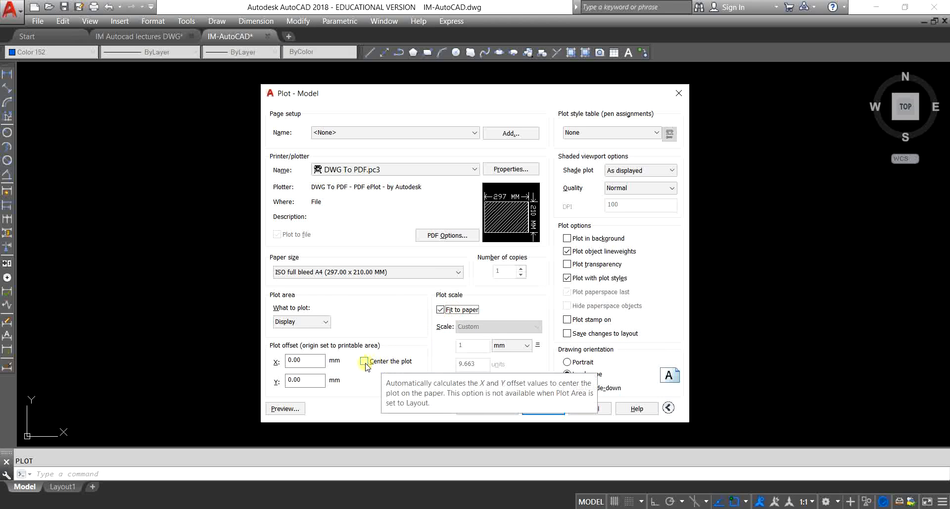
left_click(365, 361)
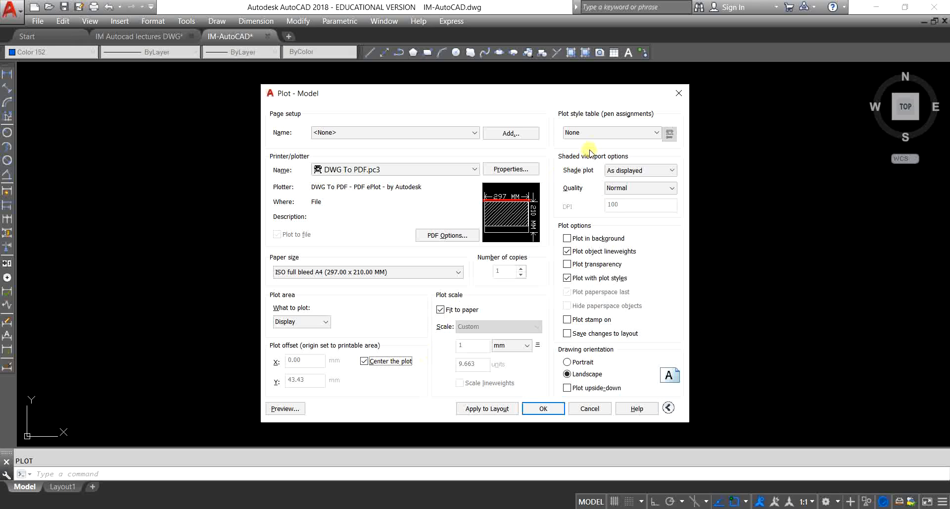
Set the plot style table to None and the drawing orientation to Portrait, keeping the scale fitted to paper.
left_click(597, 132)
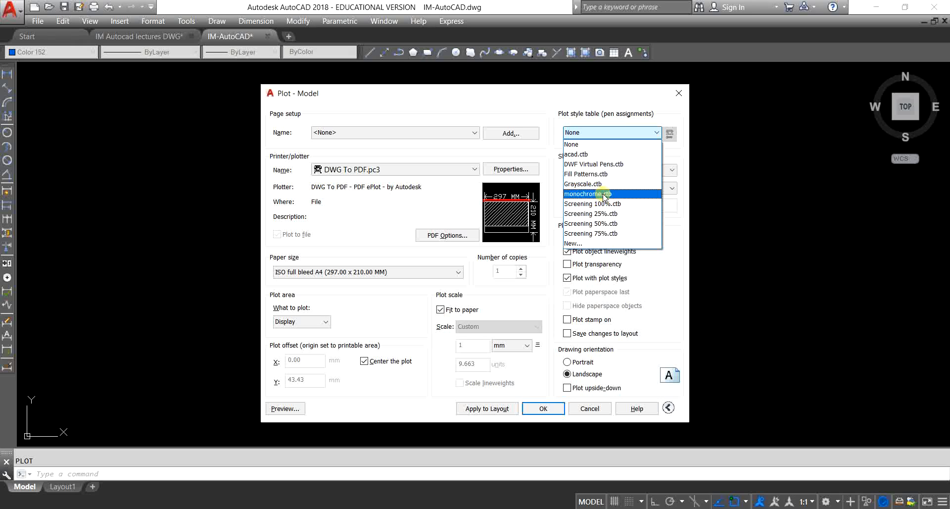
left_click(597, 145)
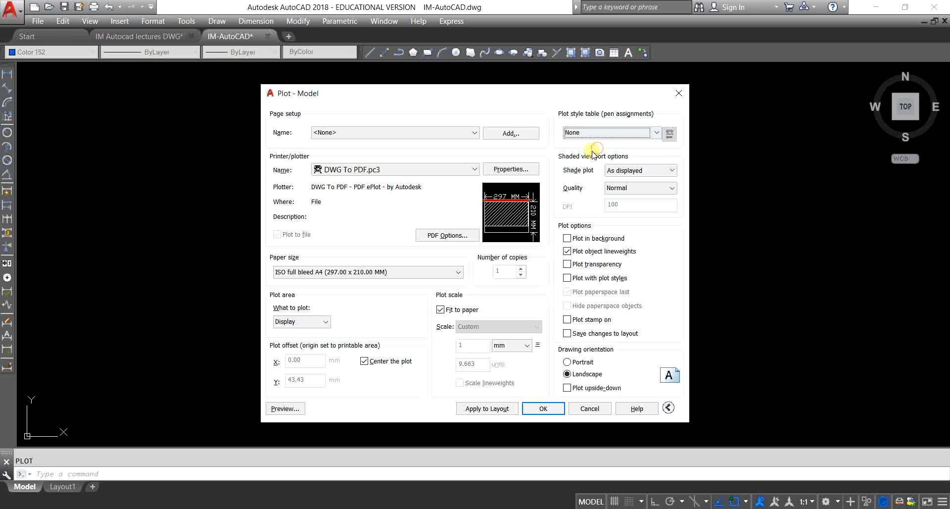
left_click(582, 362)
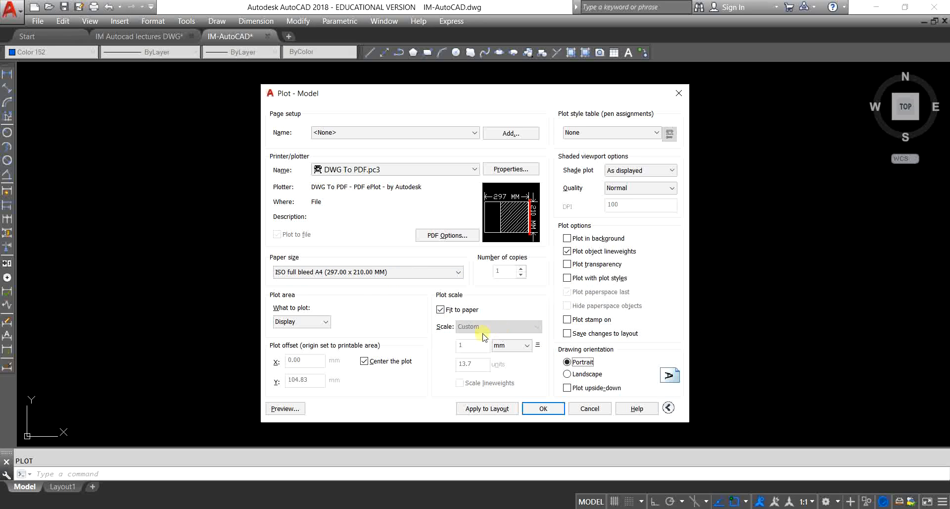
left_click(458, 311)
left_click(458, 310)
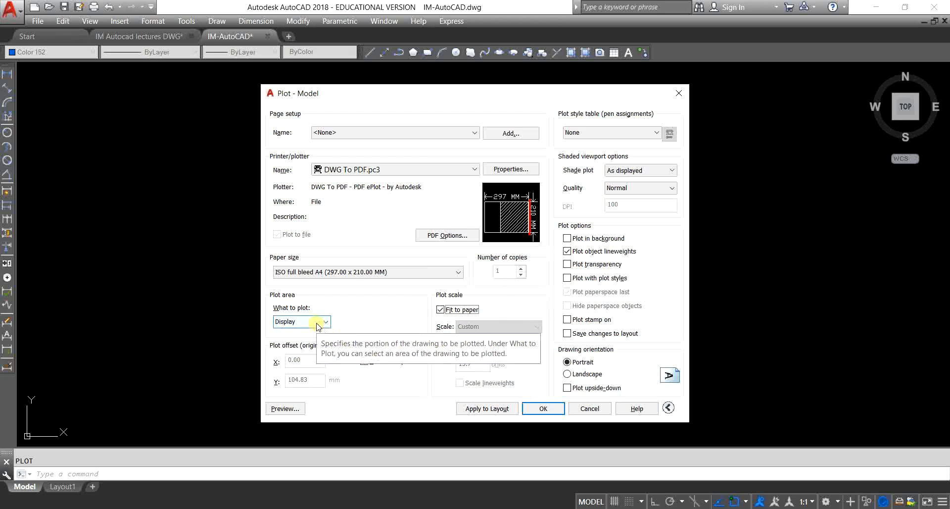
Change the paper size to ISO A4 (297.00 x 210.00 MM).
left_click(339, 271)
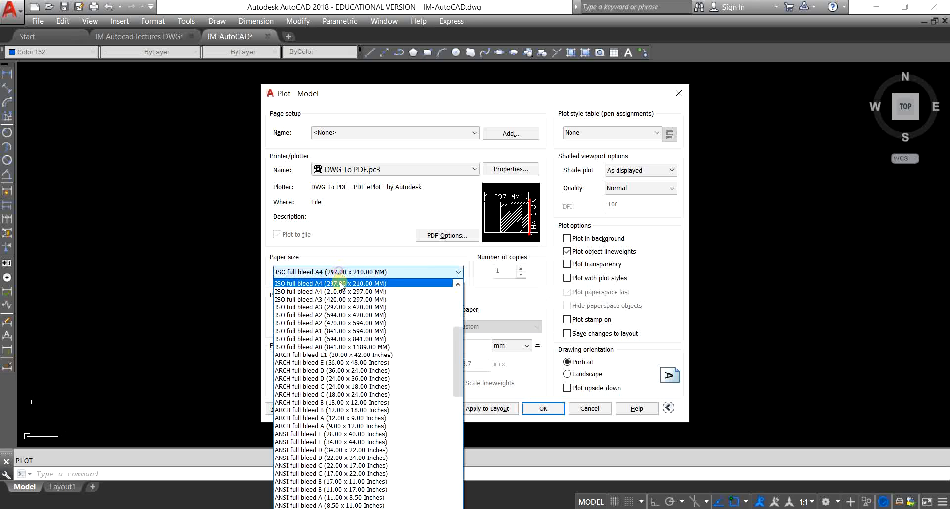
scroll(378, 347, "up", 5)
scroll(464, 355, "down", 3)
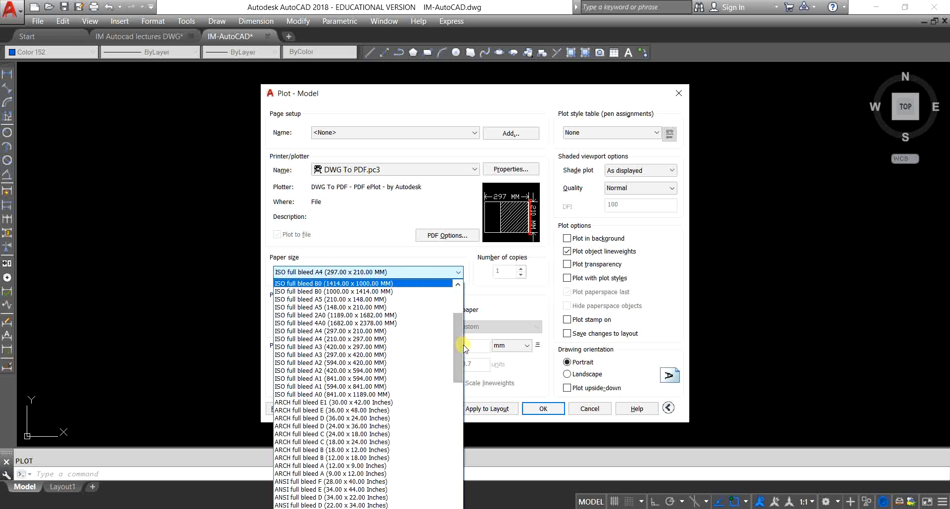
left_click_drag(459, 352, 452, 436)
left_click(371, 418)
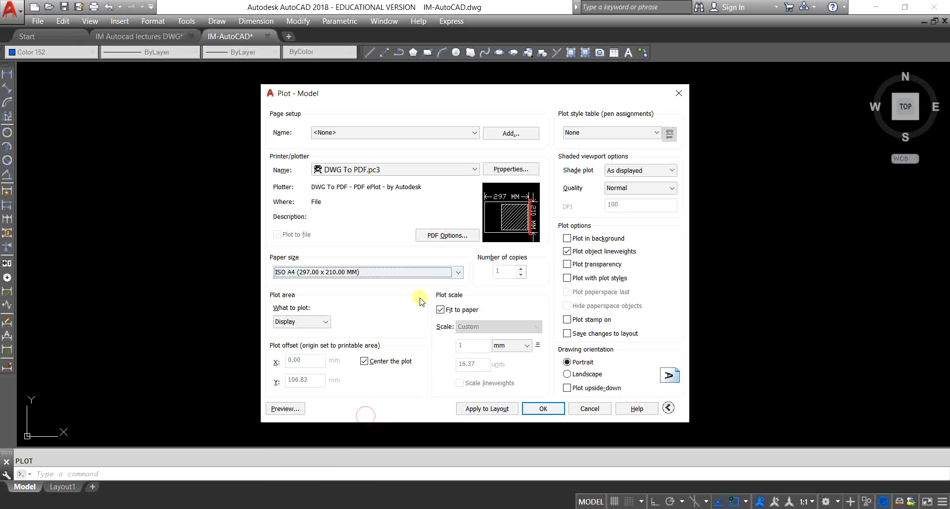
Set the plot area to Window, enclosing the whole house floor plan with a margin around it.
left_click(312, 324)
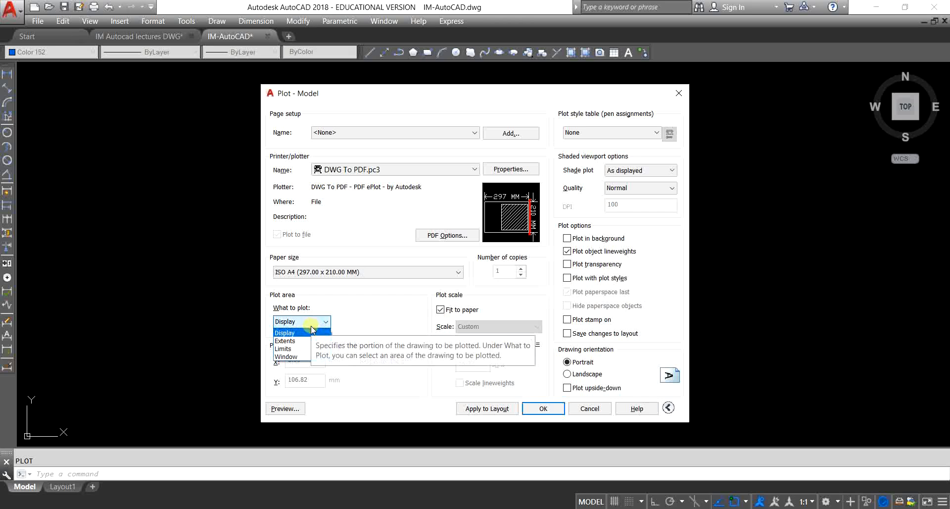
left_click(307, 357)
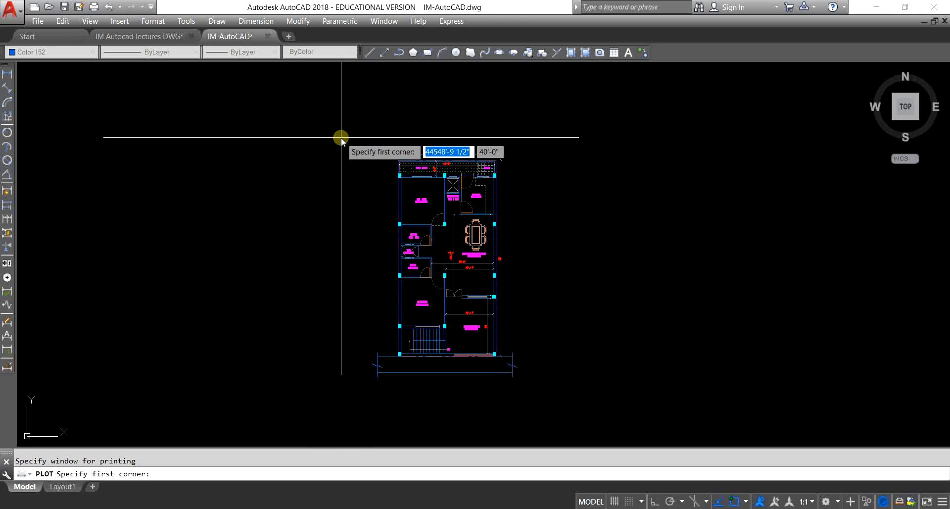
left_click(340, 133)
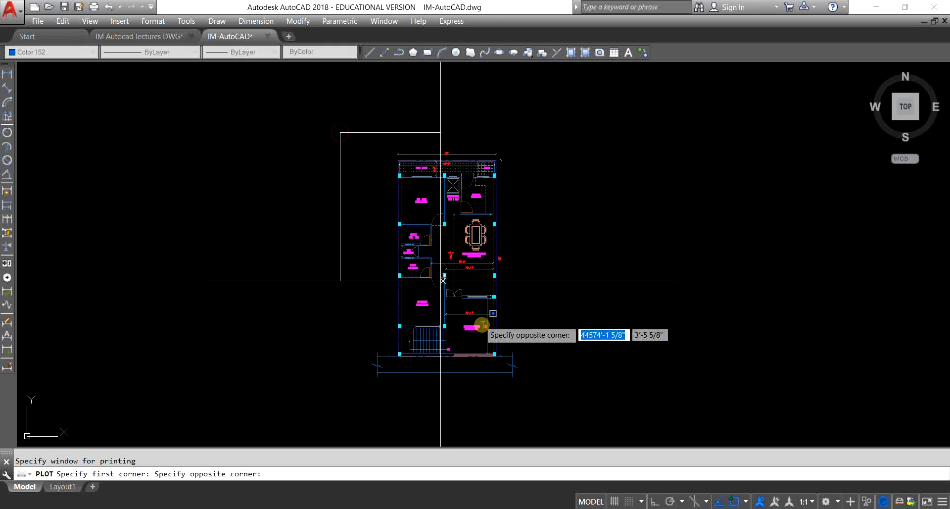
left_click(536, 395)
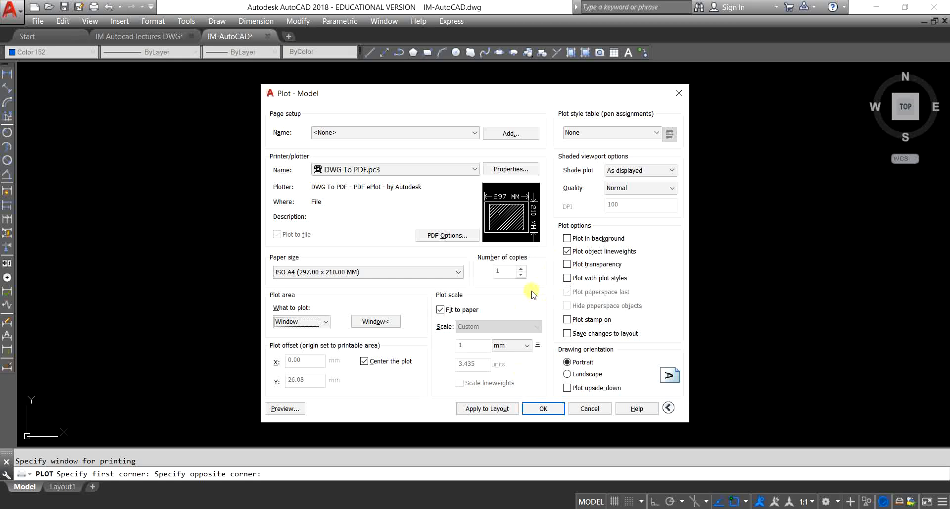
Preview the plot and inspect the room labels, dimensions and overall placement of the floor plan on the sheet.
left_click(286, 409)
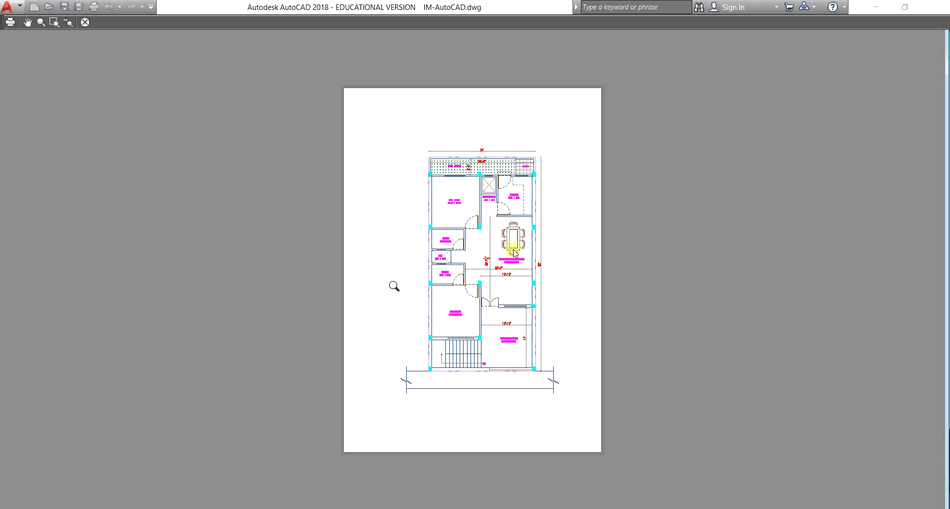
scroll(514, 248, "up", 3)
scroll(471, 233, "up", 3)
scroll(472, 232, "down", 1)
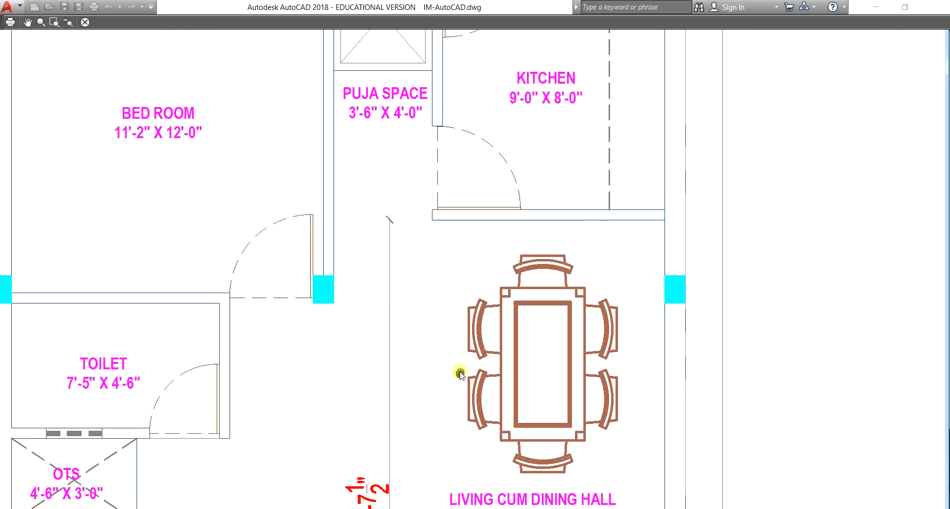
scroll(439, 180, "down", 4)
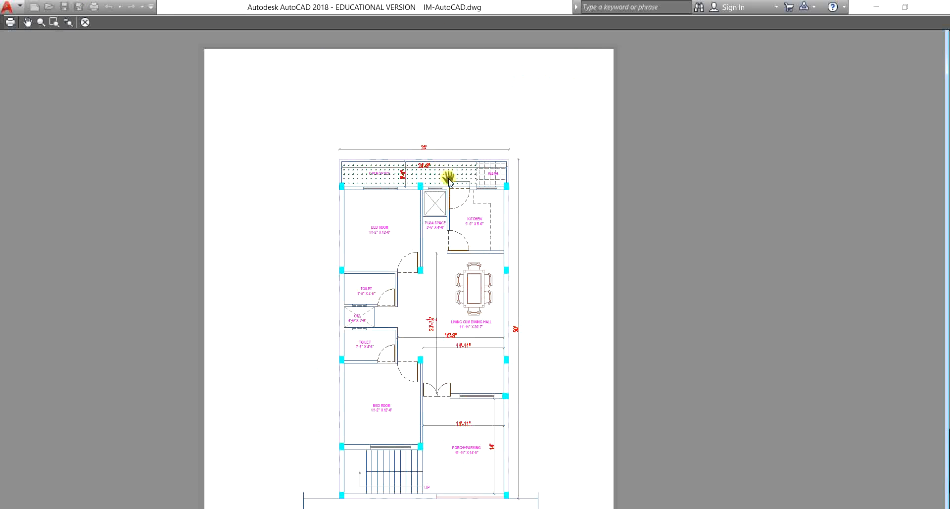
scroll(450, 188, "down", 1)
scroll(457, 267, "up", 2)
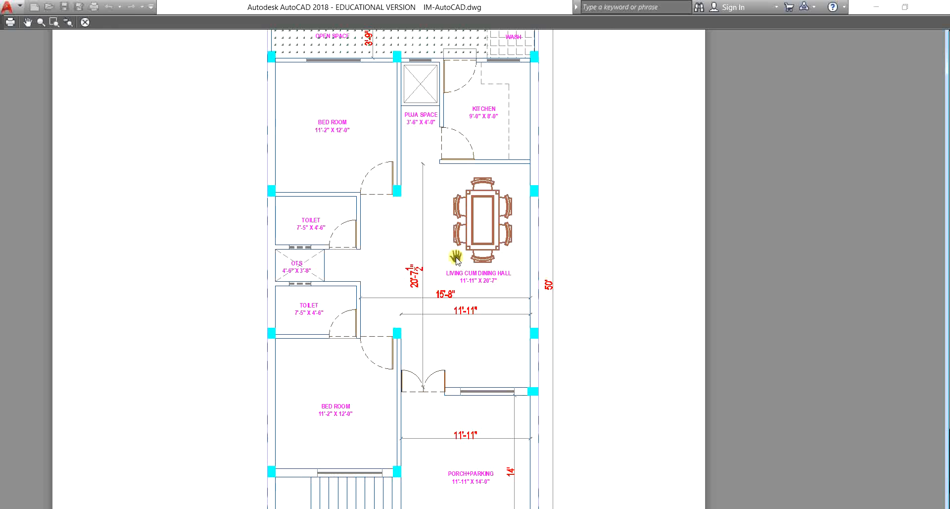
scroll(460, 203, "down", 3)
scroll(451, 260, "up", 3)
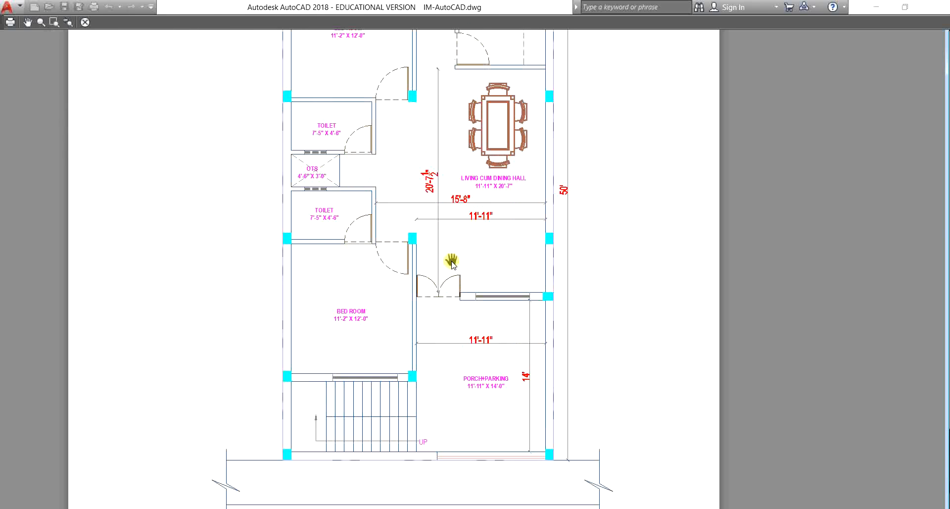
scroll(452, 263, "down", 2)
scroll(451, 271, "down", 2)
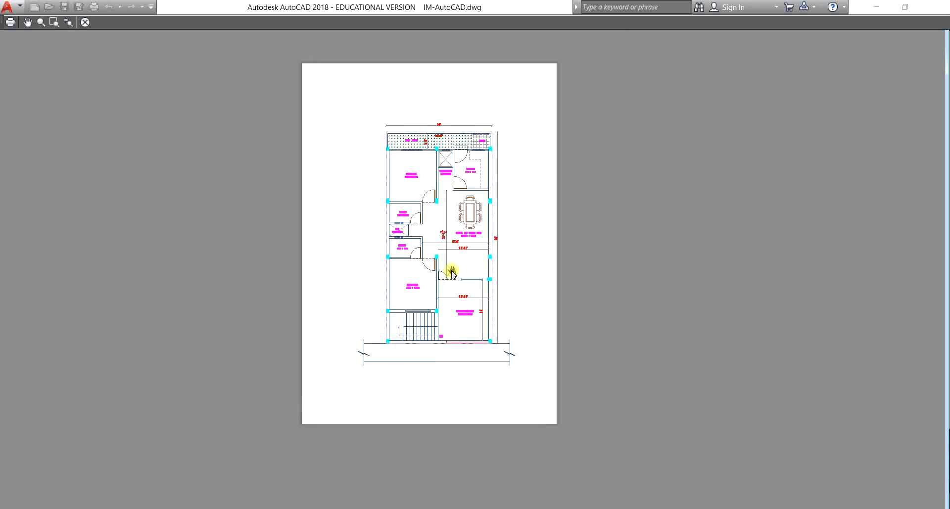
Plot the previewed sheet and save the PDF to the Desktop with the file name 11.
right_click(428, 187)
left_click(434, 196)
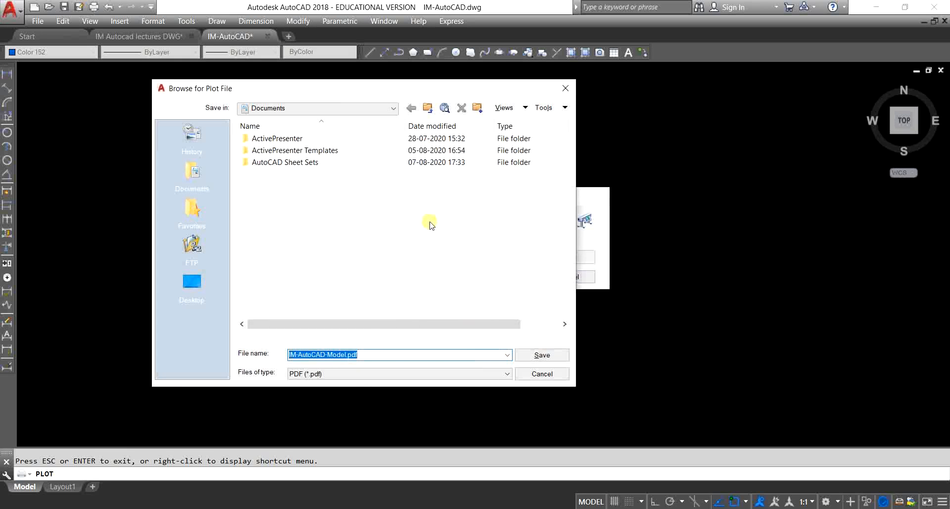
left_click(192, 281)
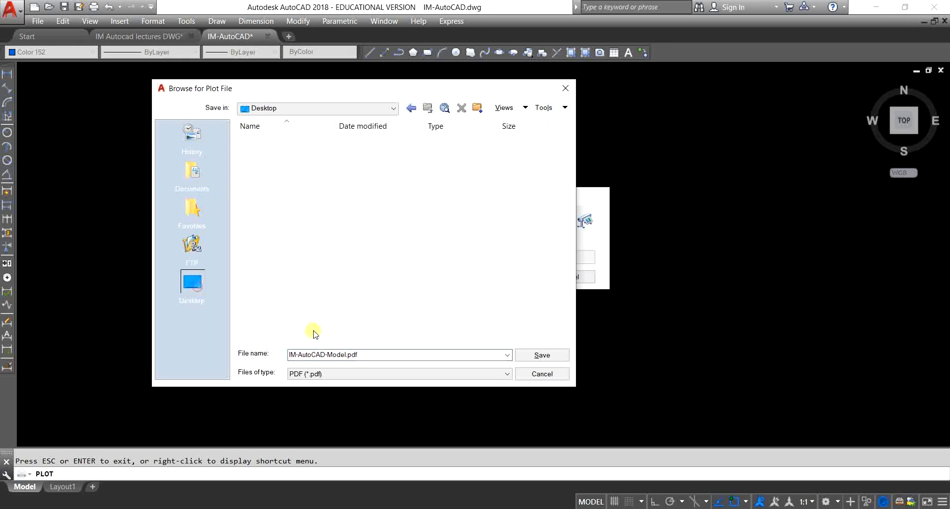
left_click(381, 354)
type("11")
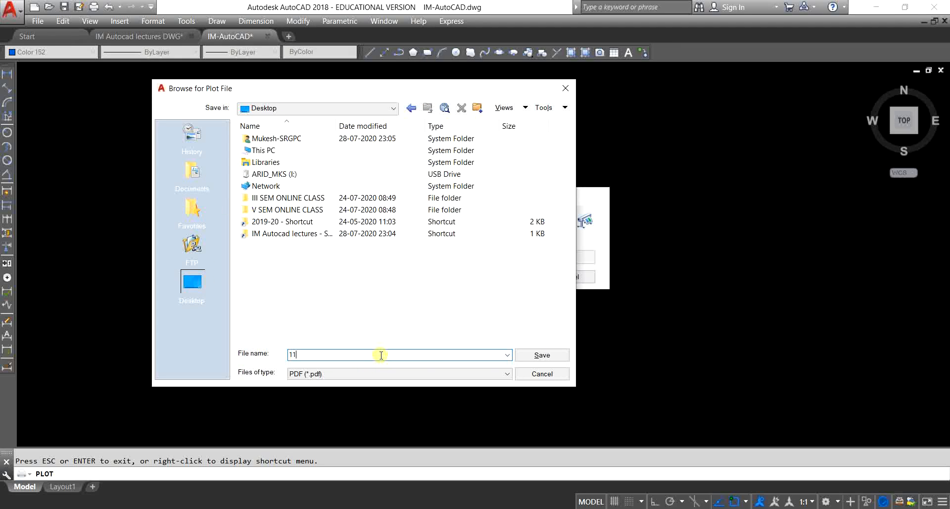
left_click(540, 354)
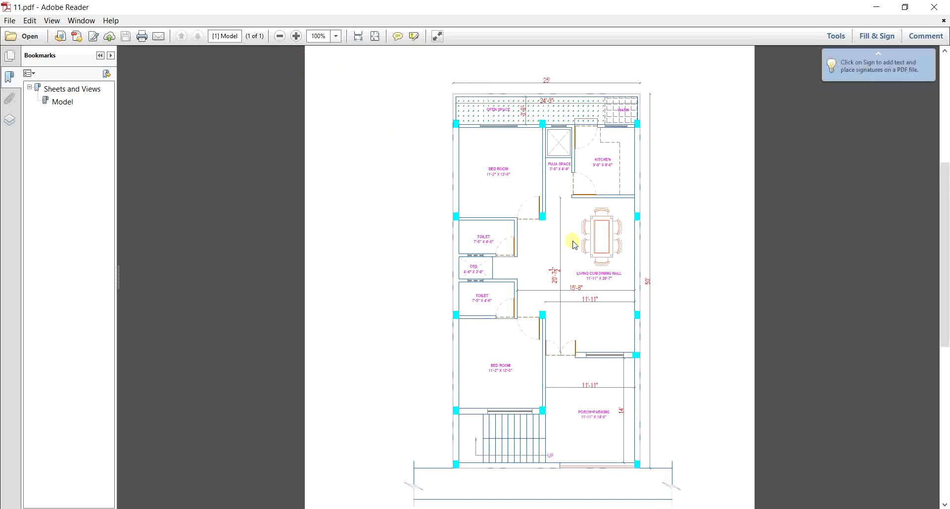
Examine the plotted floor plan in 11.pdf at 200% down to the porch, and return to AutoCAD.
scroll(568, 244, "up", 5, "ctrl")
scroll(530, 321, "down", 1)
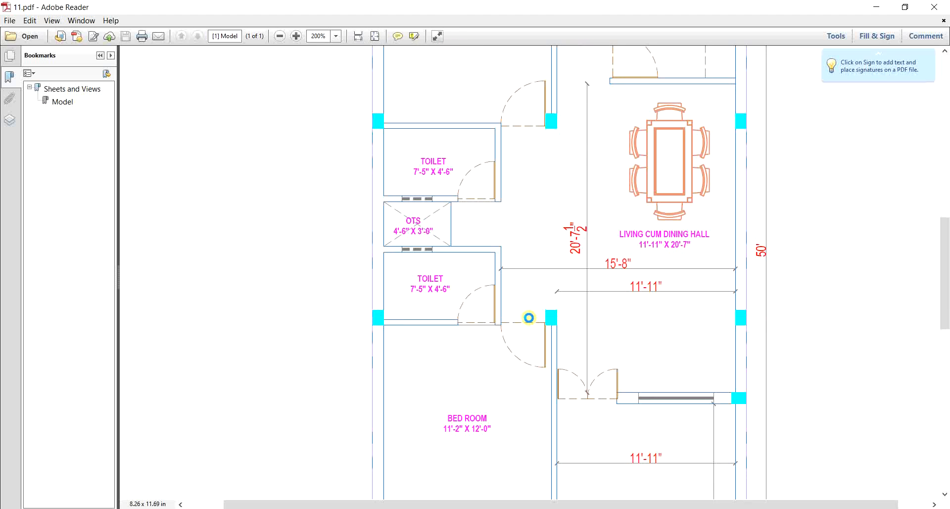
scroll(528, 318, "down", 6)
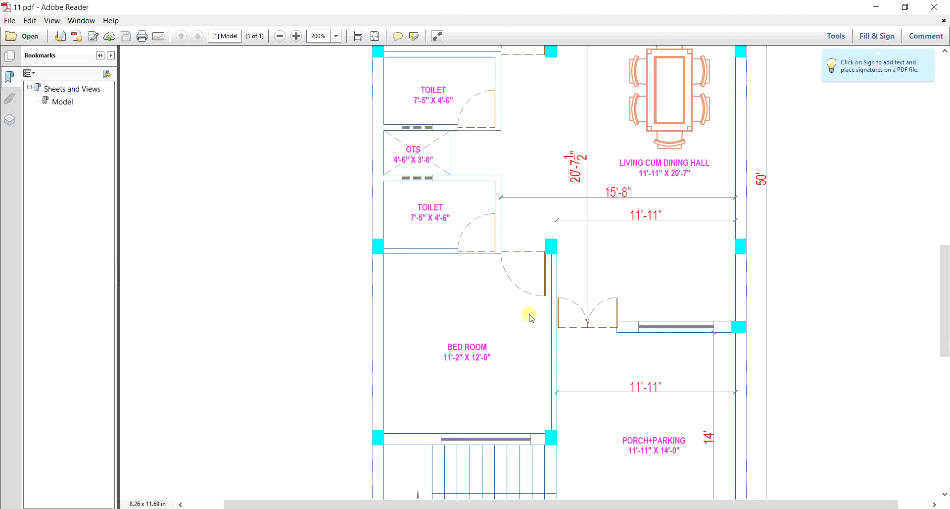
scroll(529, 315, "down", 7)
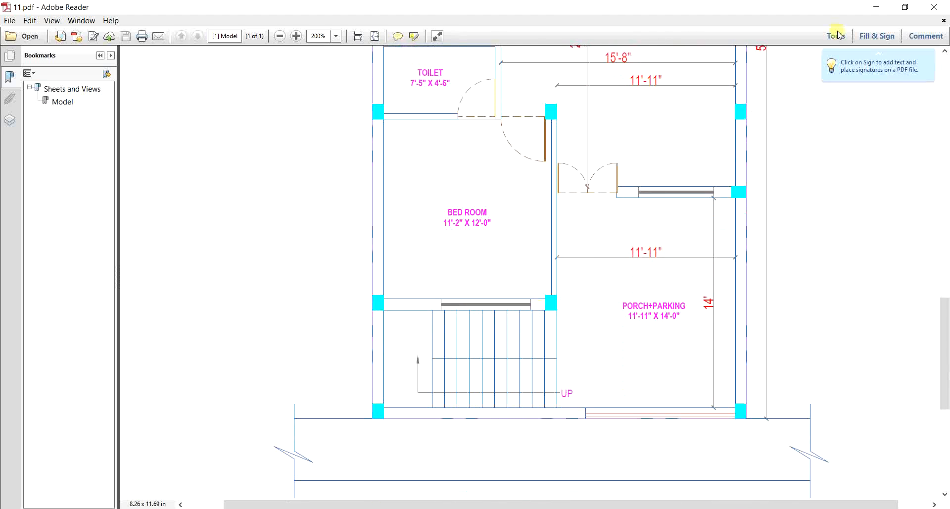
left_click(872, 8)
Start another plot of the house floor plan with the PLOT command.
scroll(463, 258, "up", 5)
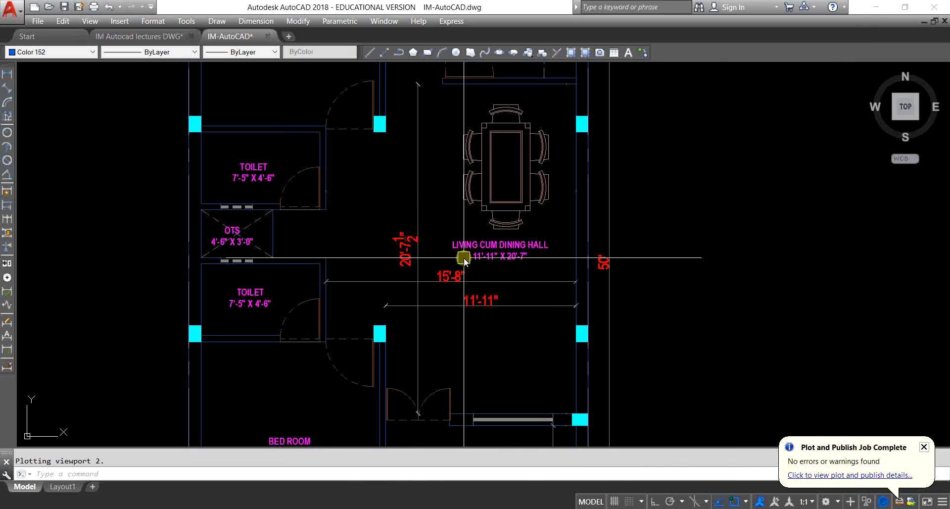
scroll(488, 277, "down", 3)
scroll(574, 284, "down", 3)
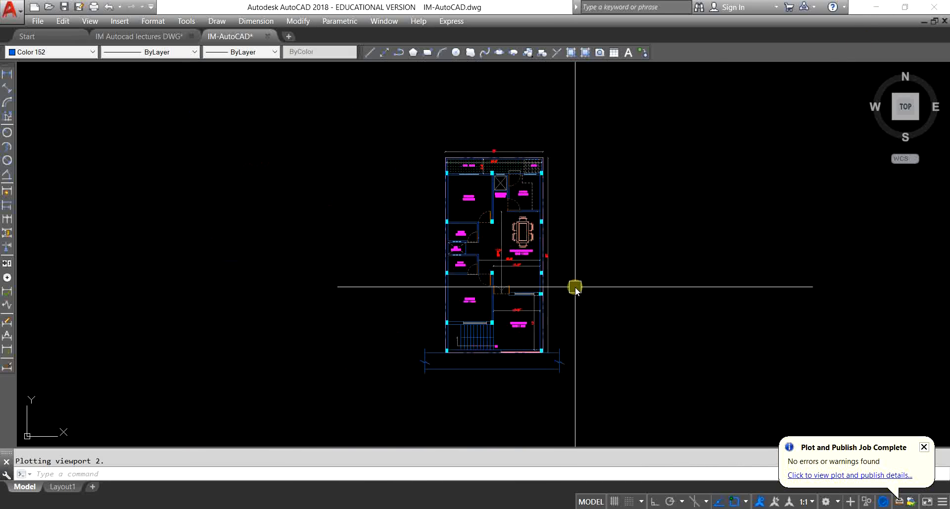
type("p")
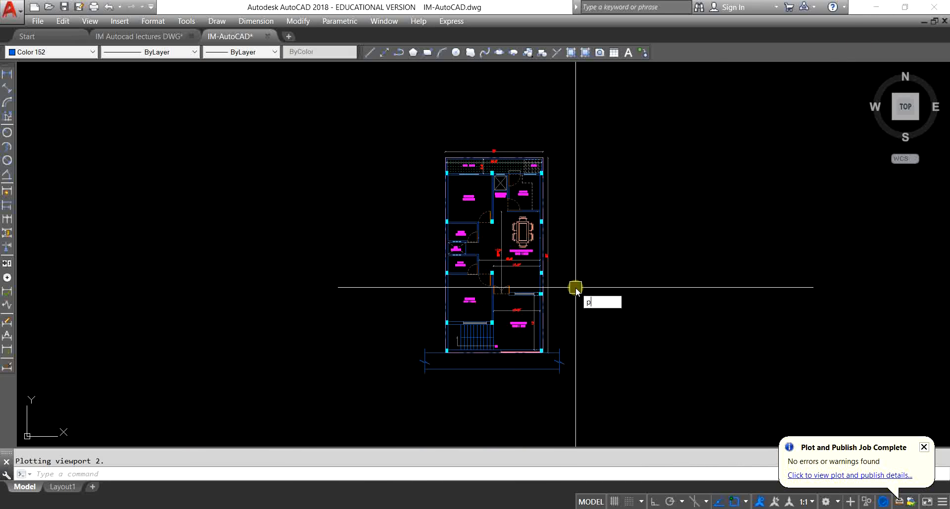
type("lot")
key("Return")
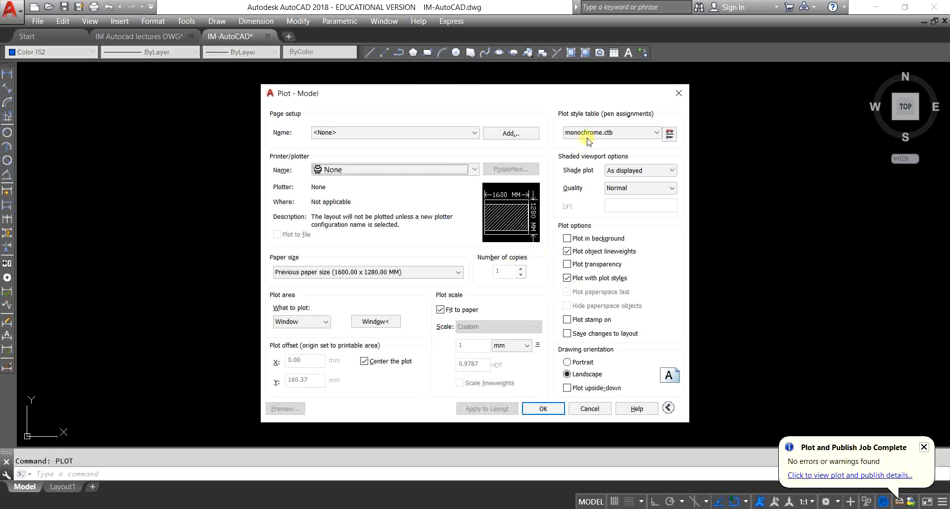
Choose monochrome.ctb as the plot style table and assign it to all layouts.
left_click(590, 135)
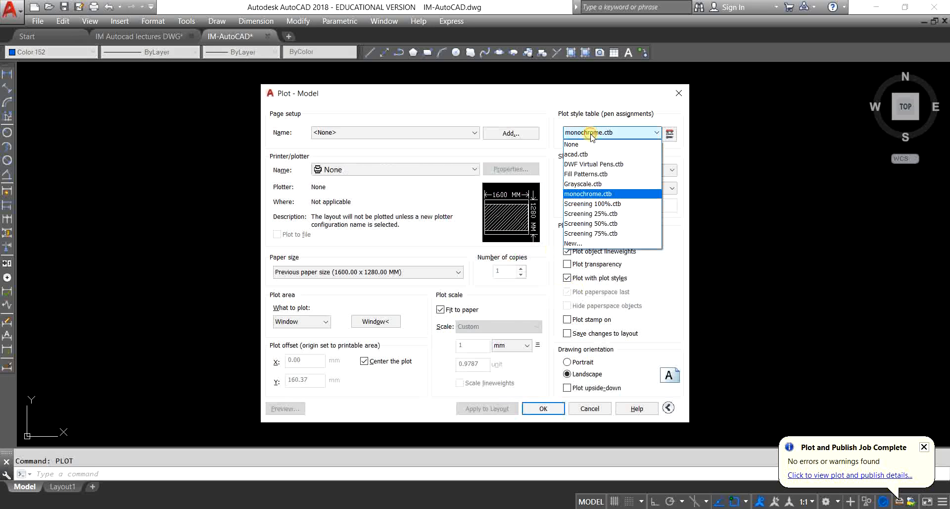
left_click(590, 194)
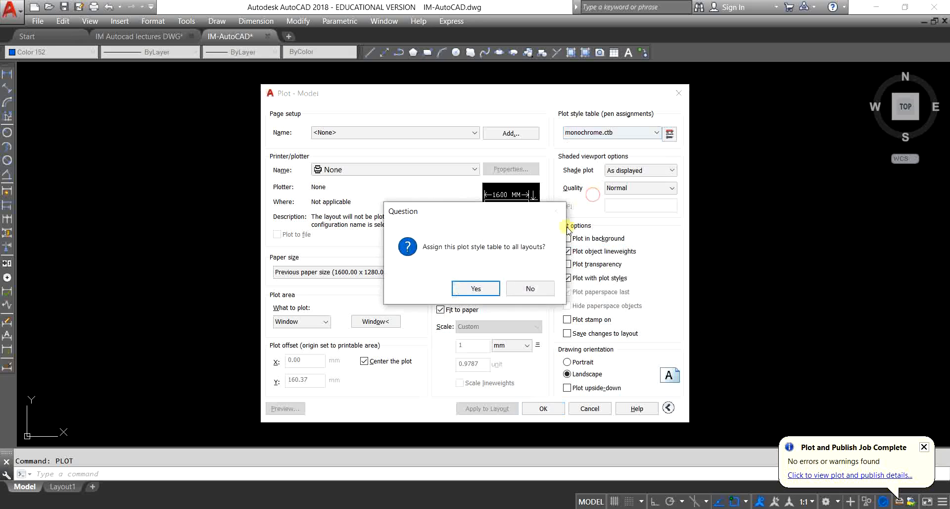
left_click(487, 292)
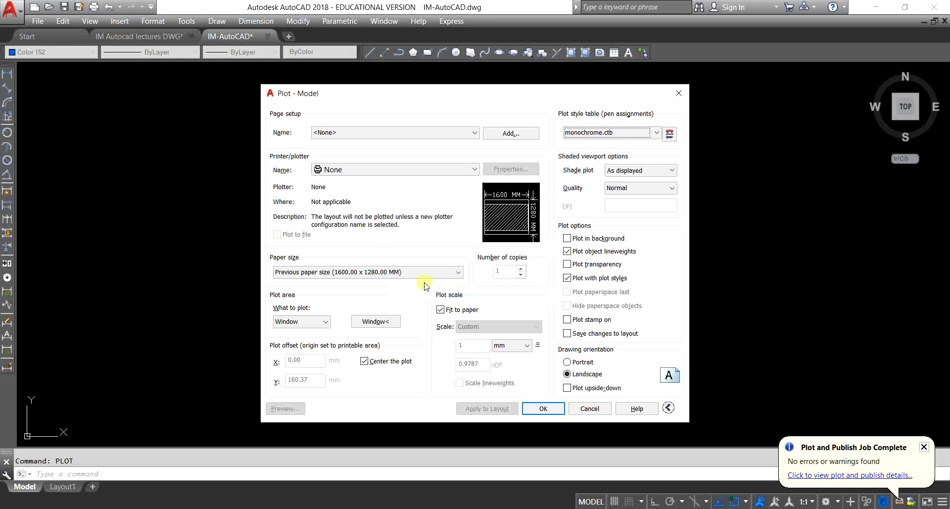
Load the <Previous plot> page setup and review the PDF options, accepting them as they are.
left_click(360, 132)
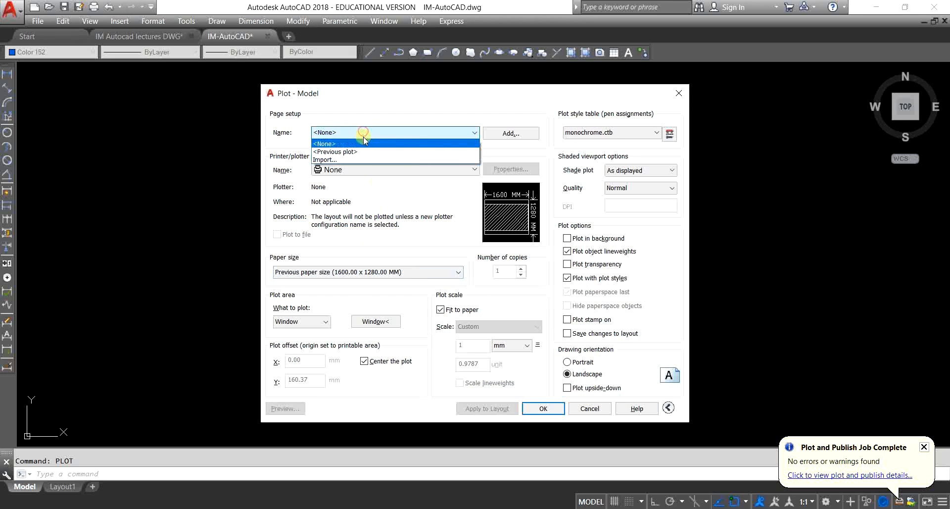
left_click(367, 152)
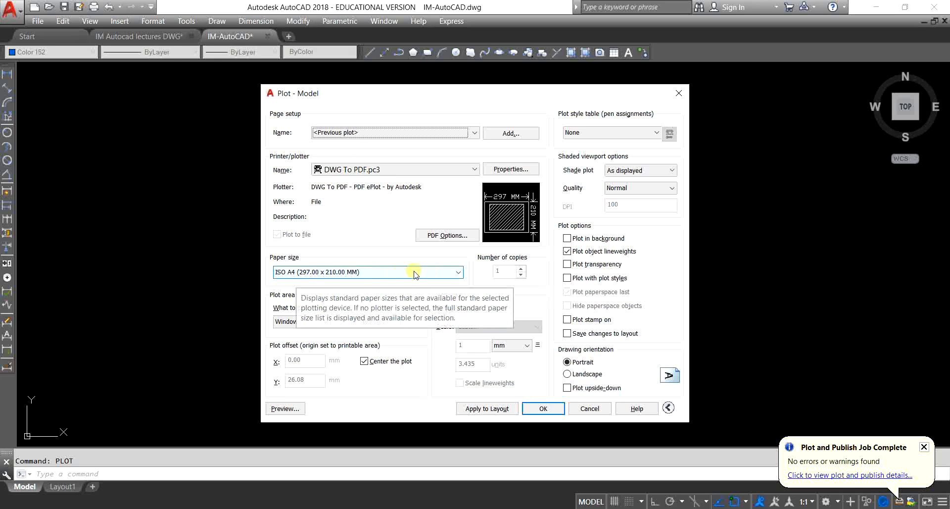
left_click(452, 236)
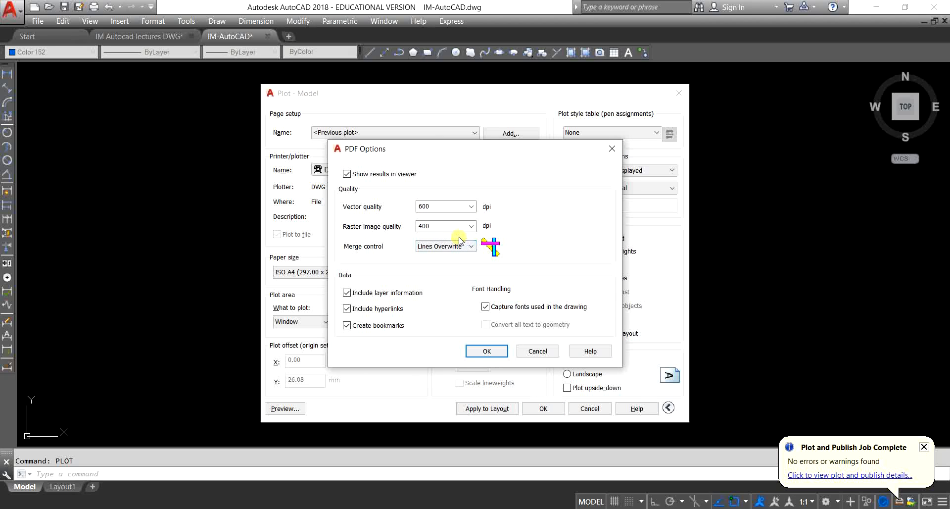
left_click(488, 352)
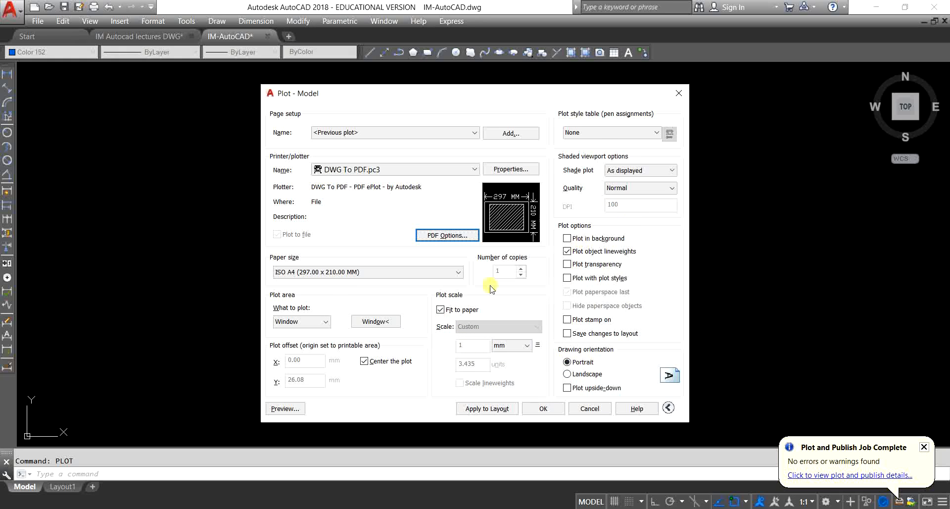
Redefine the plot window more closely around the floor plan and preview the plot.
left_click(376, 322)
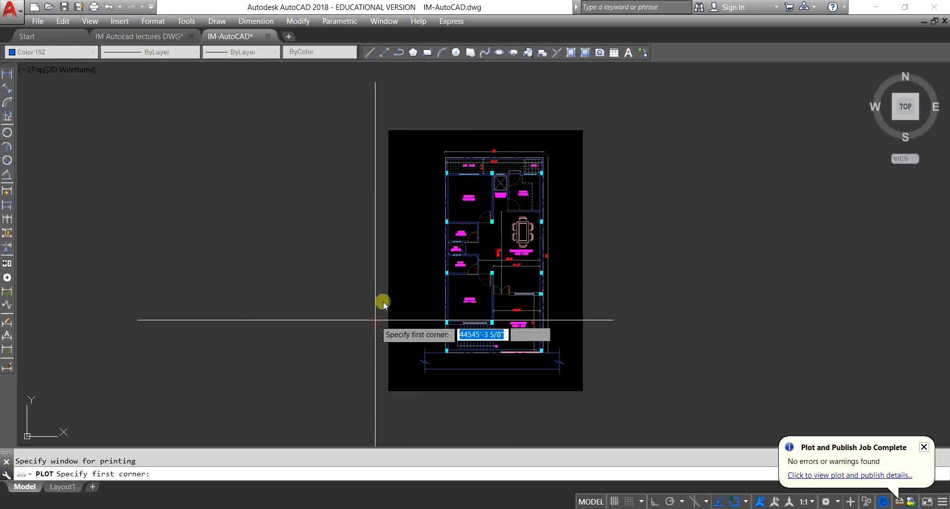
left_click(399, 134)
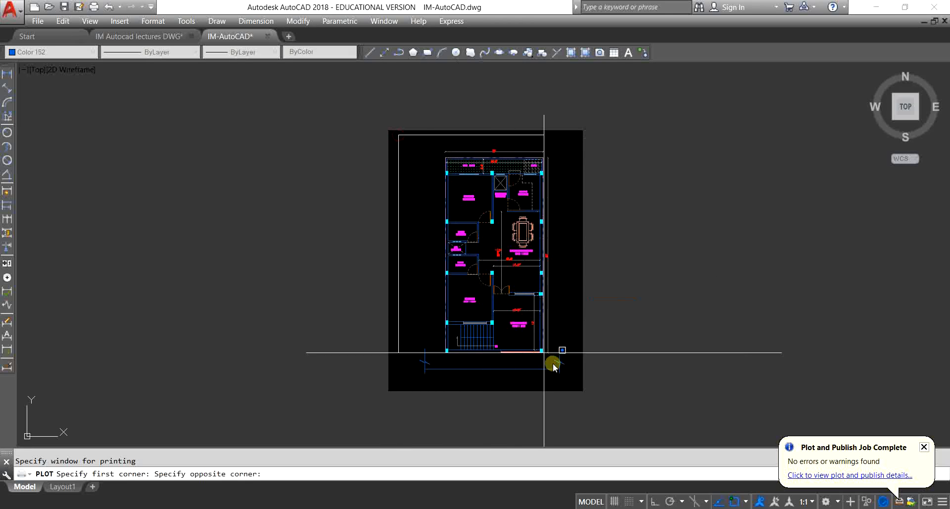
left_click(572, 381)
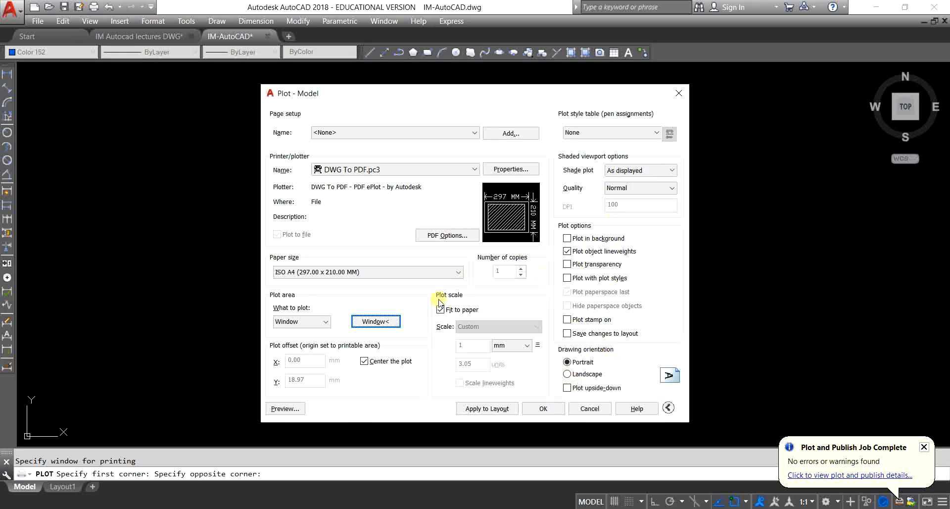
left_click(295, 408)
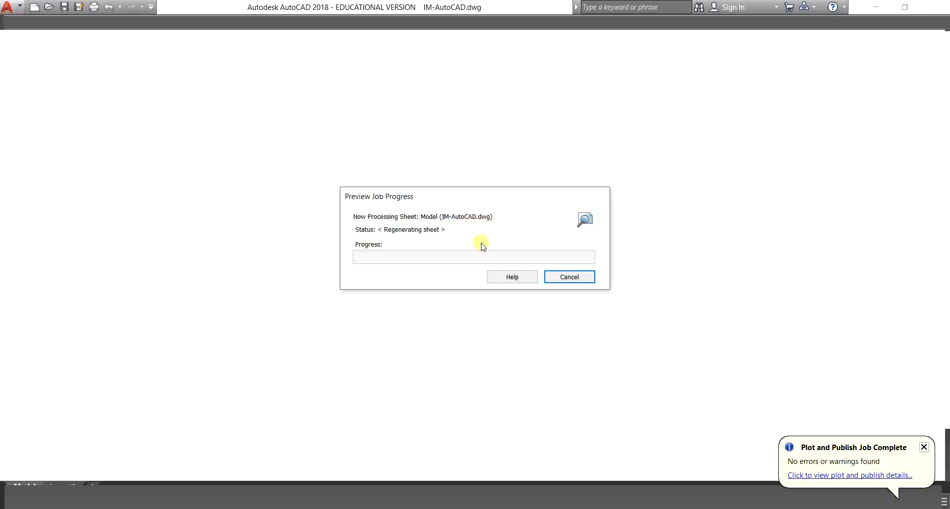
Examine the coloured floor plan in the plot preview and return to the plot settings.
scroll(481, 242, "up", 2)
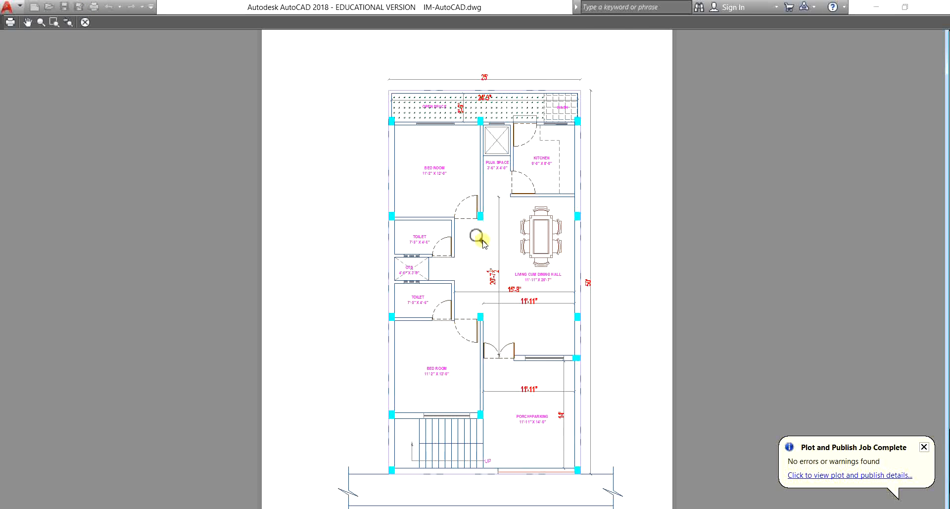
scroll(483, 240, "up", 2)
scroll(484, 235, "down", 5)
key("Escape")
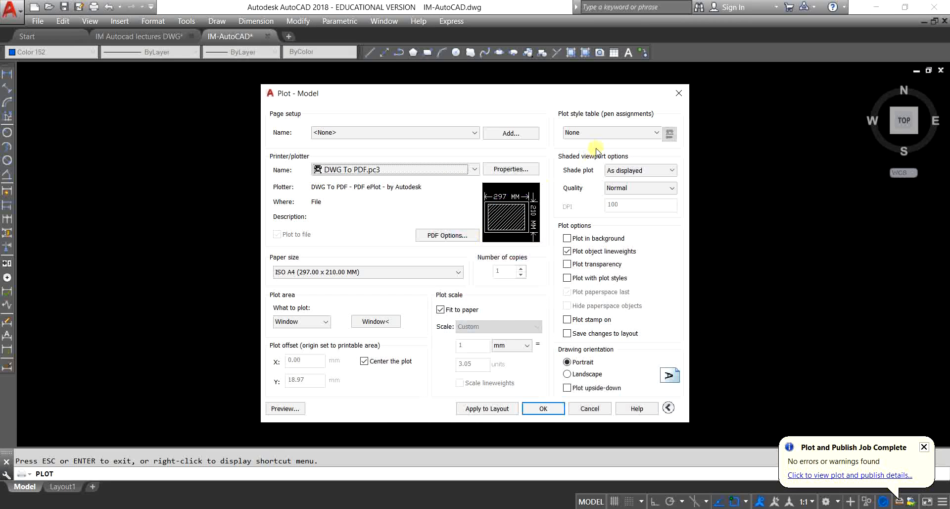
Set the plot style table to monochrome.ctb and assign it to all layouts.
left_click(608, 134)
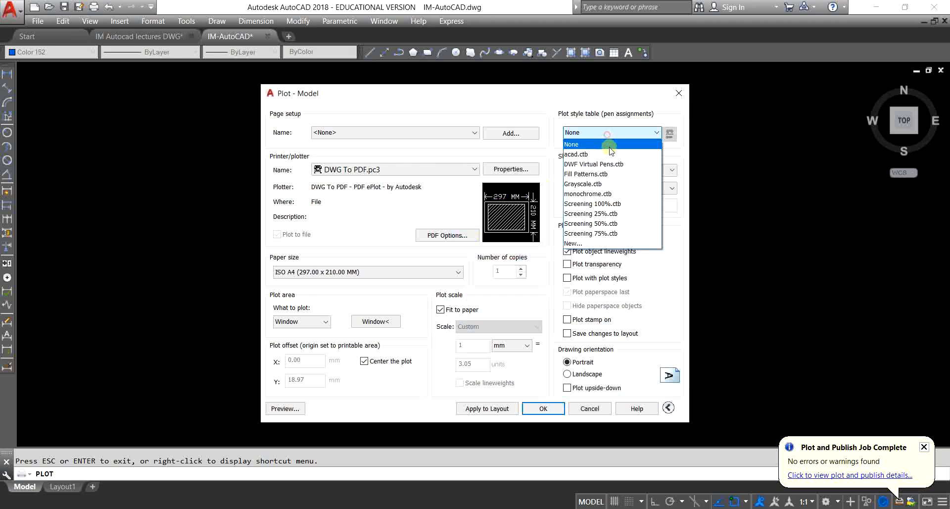
left_click(614, 194)
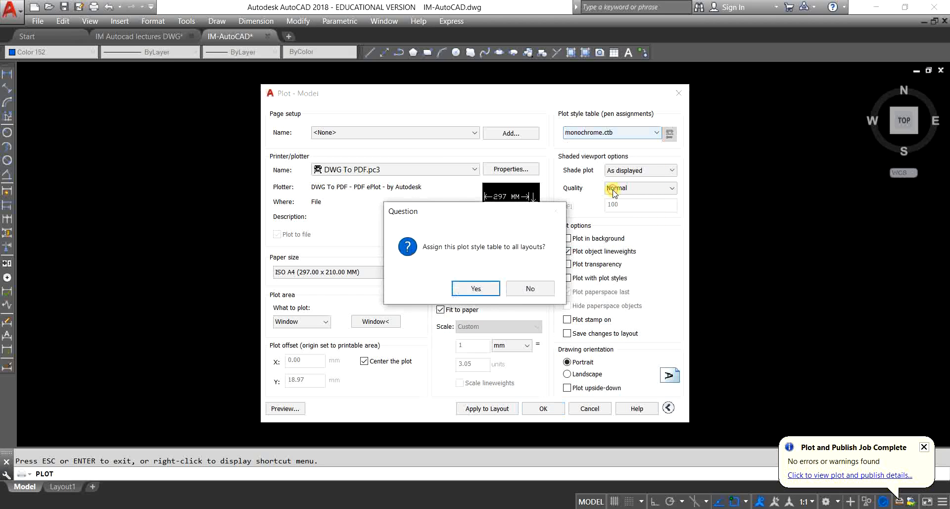
left_click(488, 286)
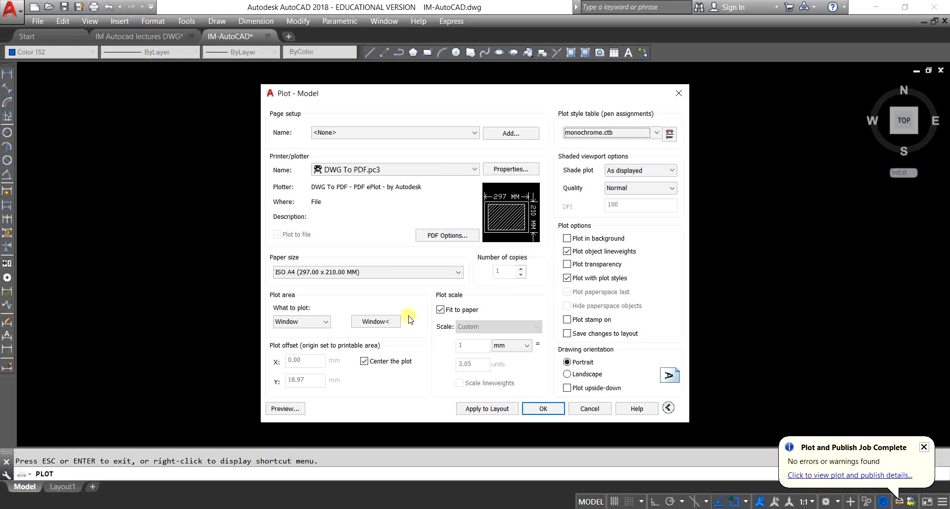
Redefine the plot area with a window enclosing the whole floor plan and the road lines below it.
left_click(376, 321)
key("Escape")
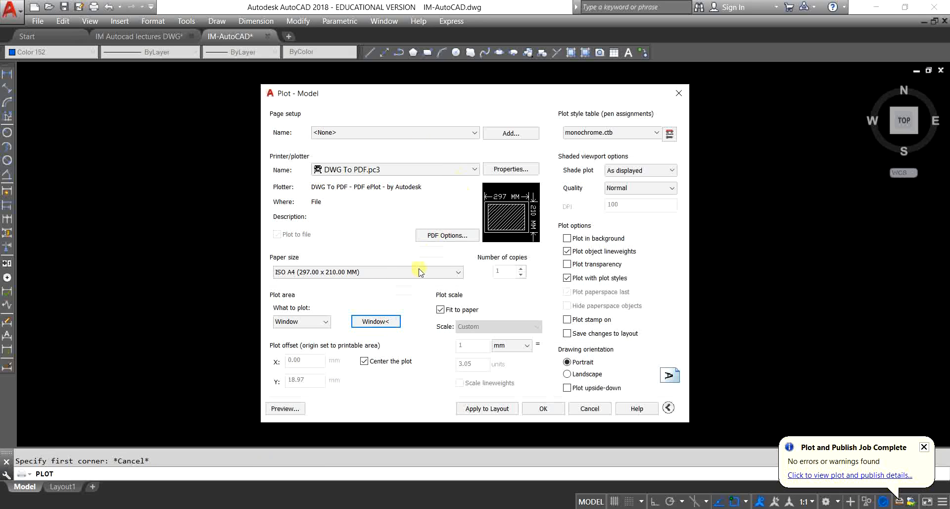
left_click(369, 321)
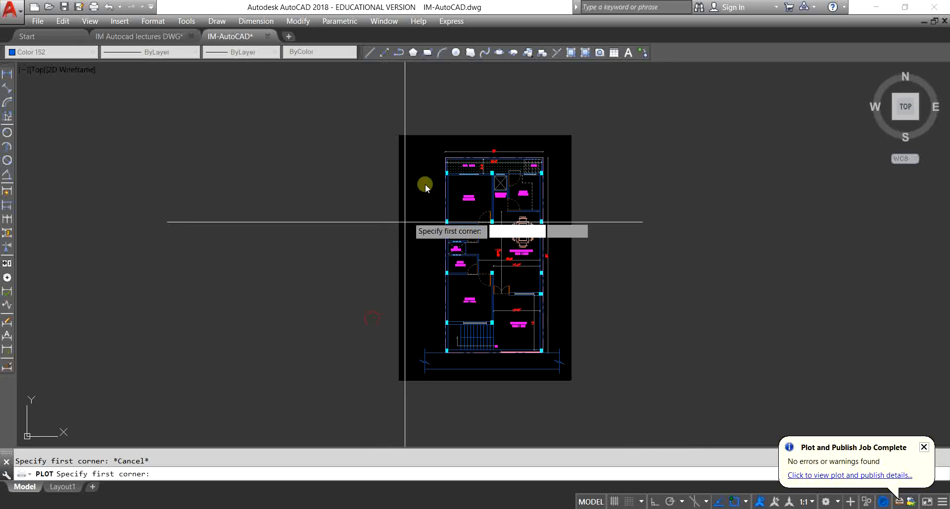
left_click(418, 144)
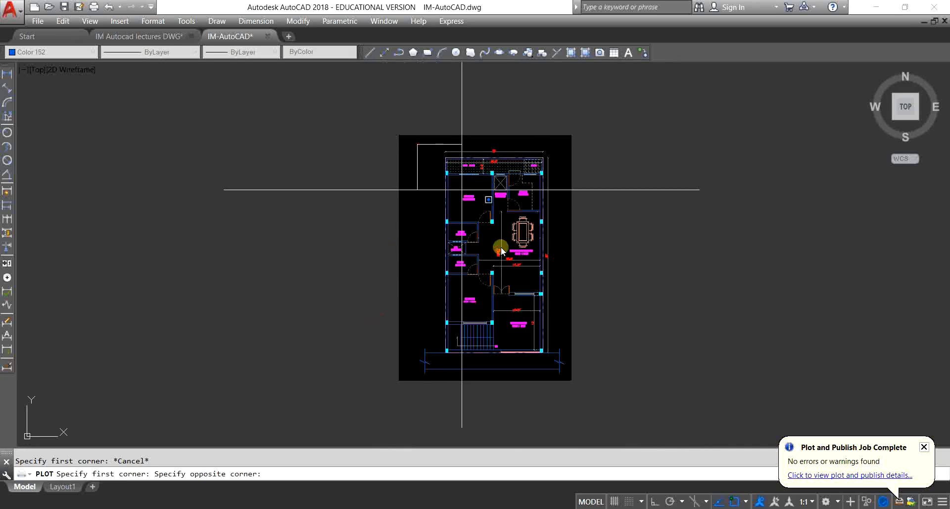
left_click(570, 381)
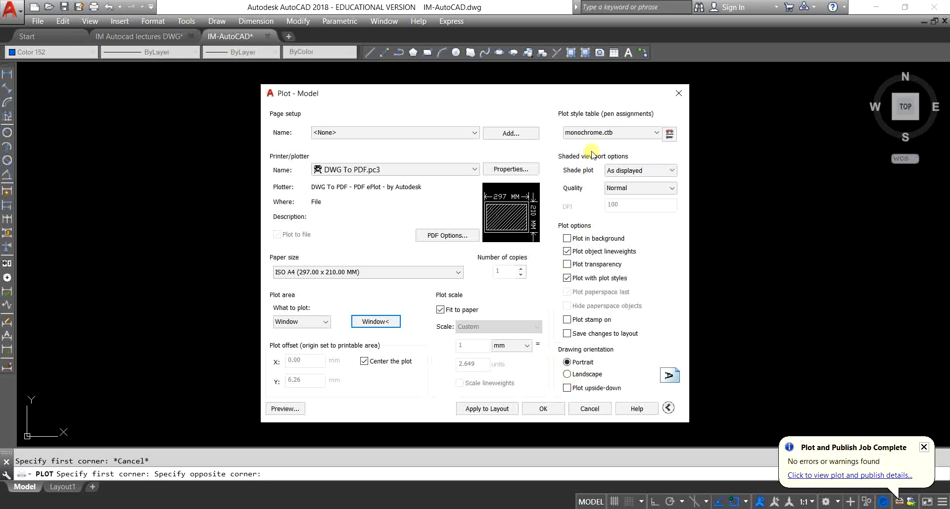
Preview the monochrome plot and inspect the rooms, dimensions and labels up close.
left_click(288, 409)
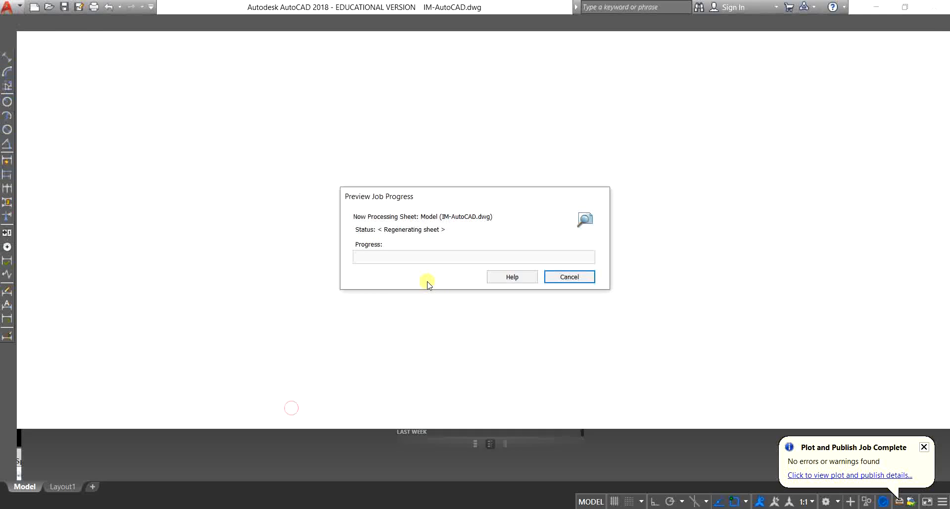
scroll(445, 245, "up", 5)
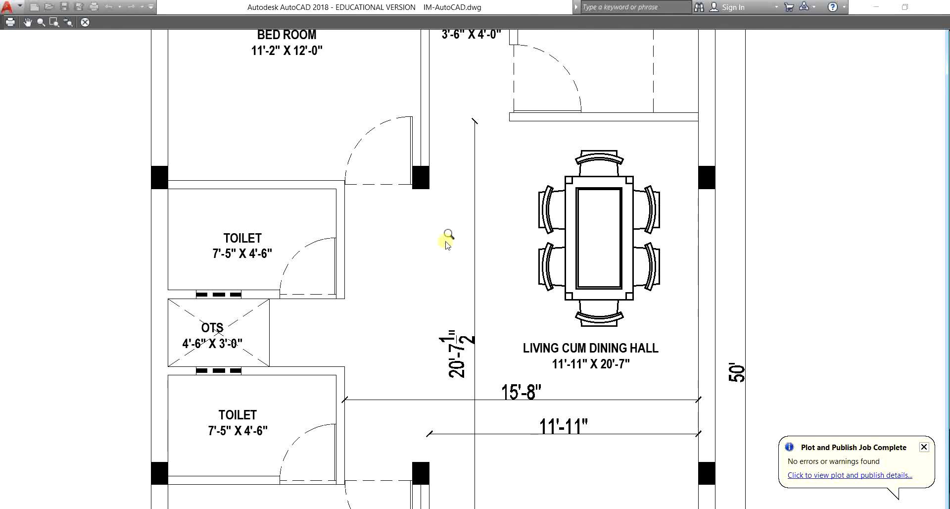
scroll(443, 228, "down", 5)
scroll(462, 155, "up", 3)
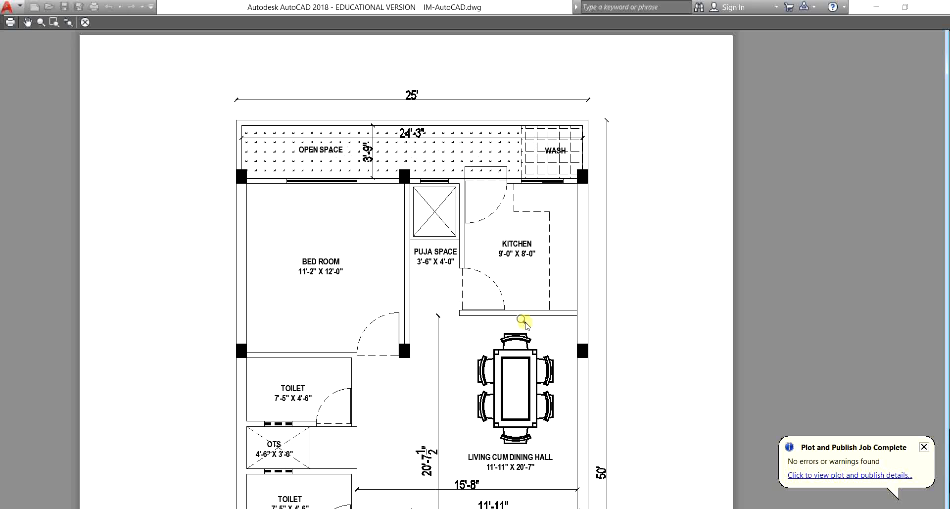
scroll(532, 198, "down", 5)
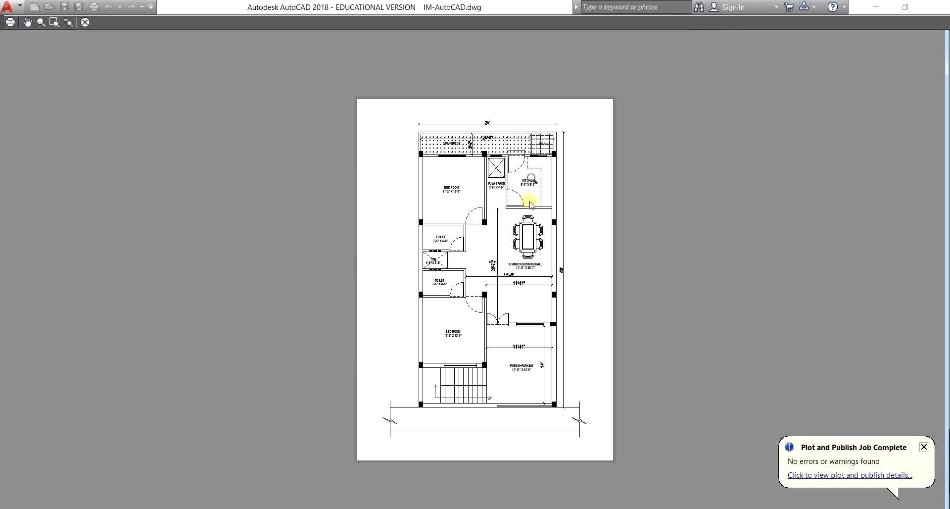
Plot from the preview to a PDF named 22 on the Desktop, and close the resulting PDF.
right_click(503, 242)
left_click(528, 262)
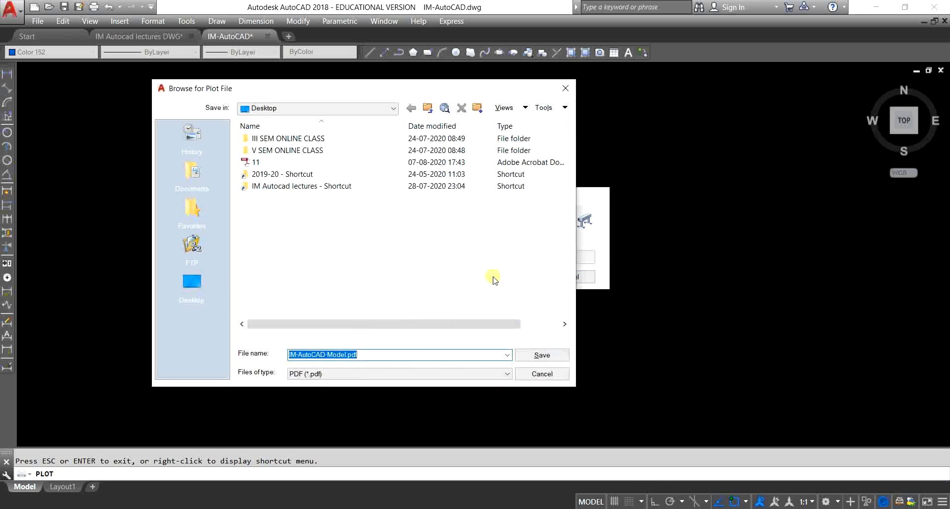
type("22")
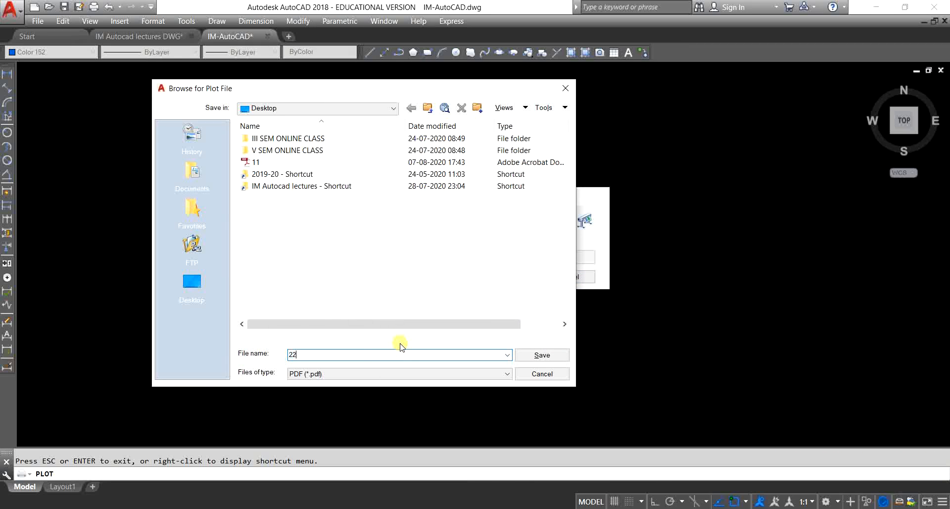
left_click(531, 356)
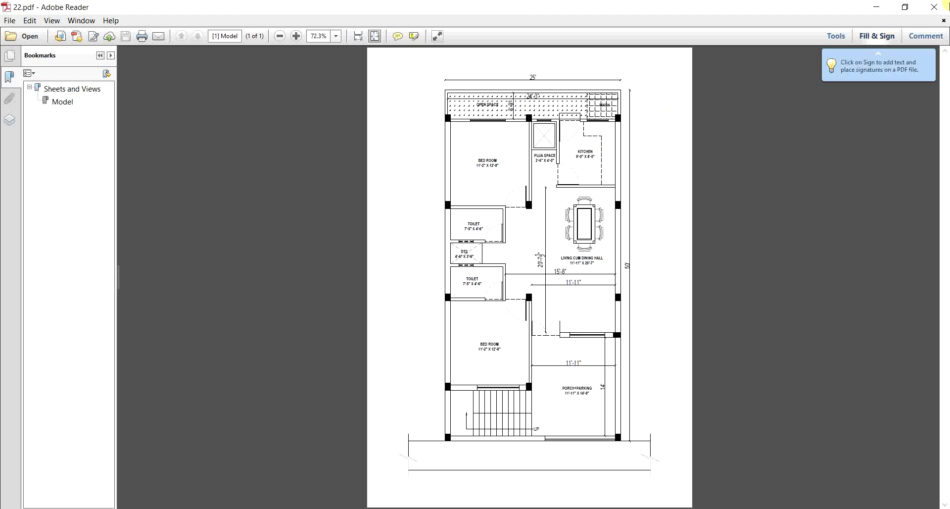
left_click(935, 7)
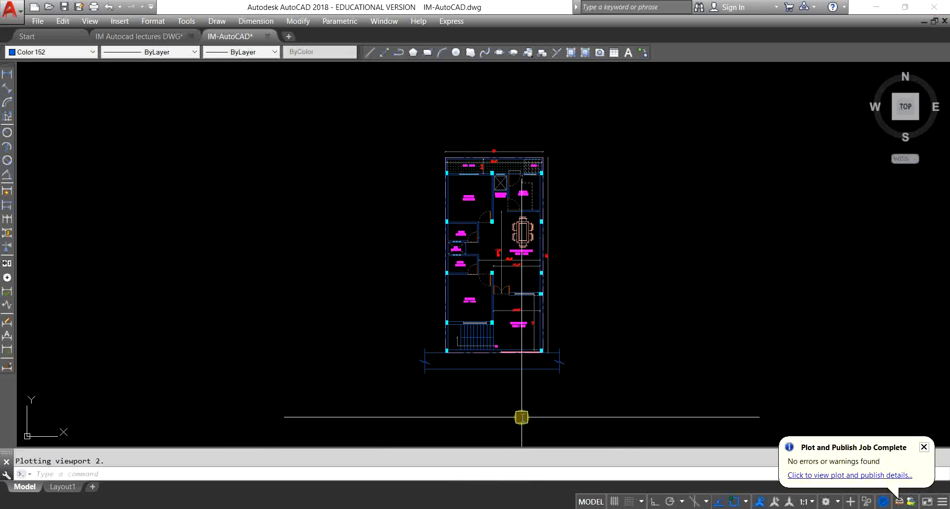
Start a new PLOT of the floor plan and load the <Previous plot> page setup.
scroll(499, 256, "up", 2)
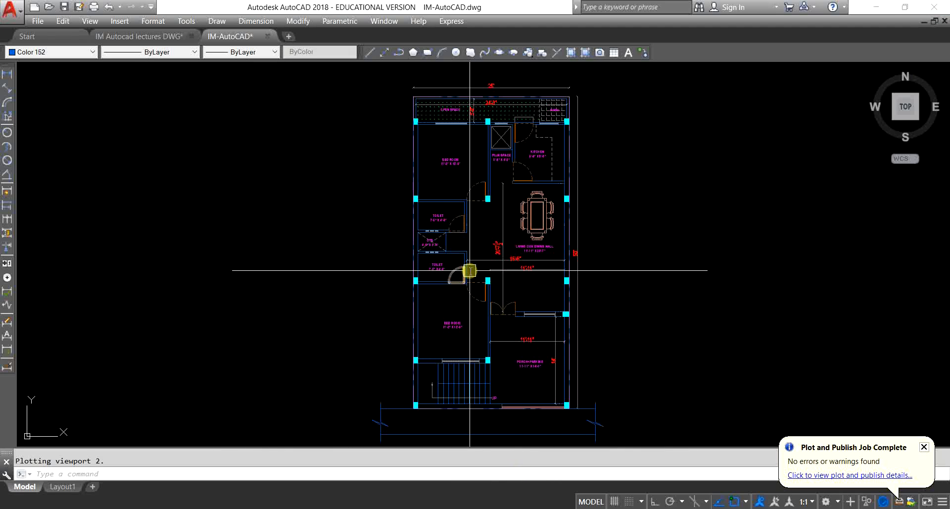
mouse_move(469, 270)
type("p")
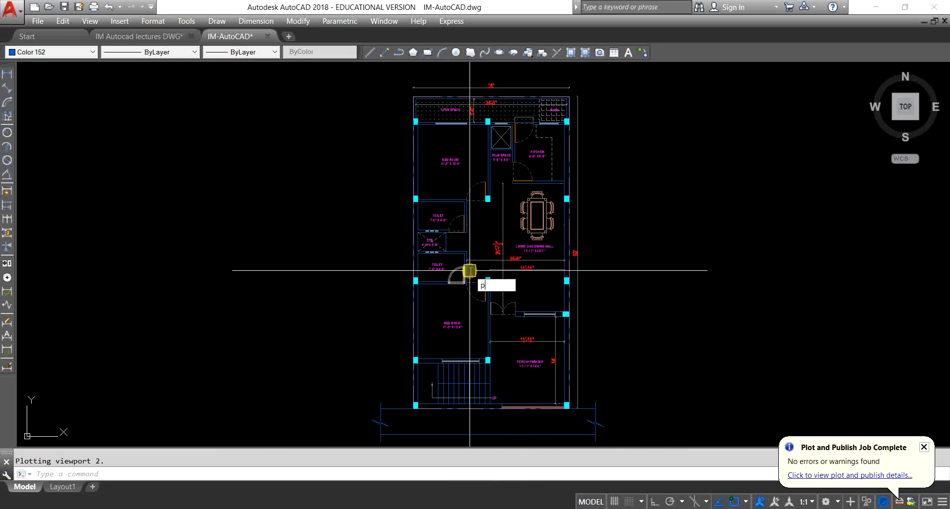
type("lot")
key("Return")
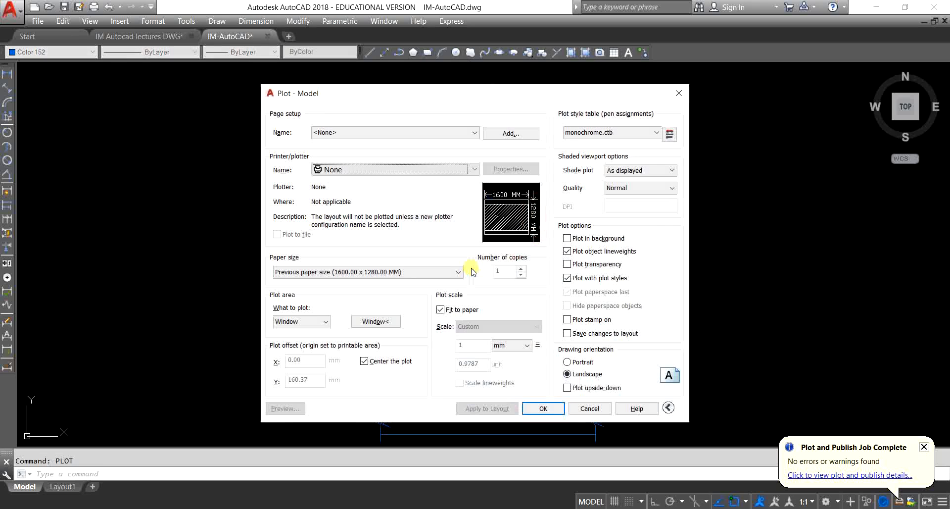
left_click(445, 132)
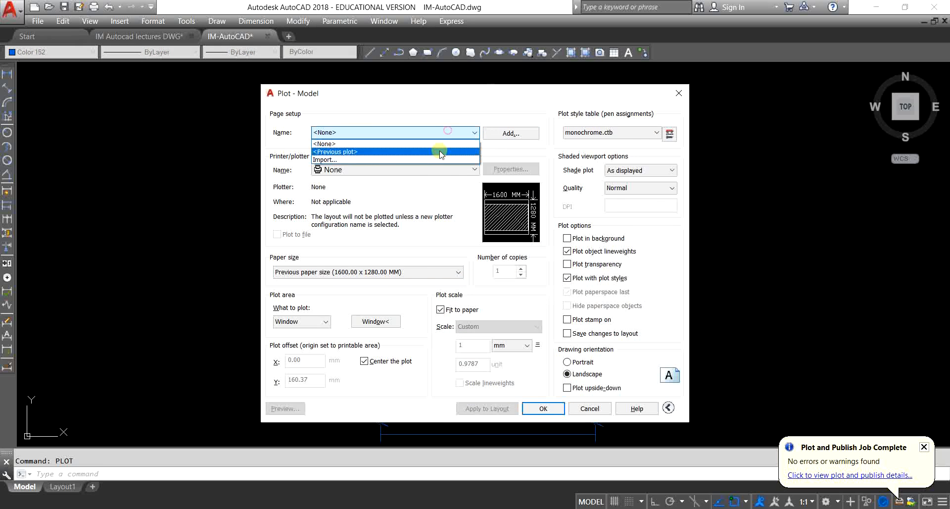
left_click(438, 149)
Change the plot style table to Grayscale.ctb and assign it to all layouts.
left_click(588, 133)
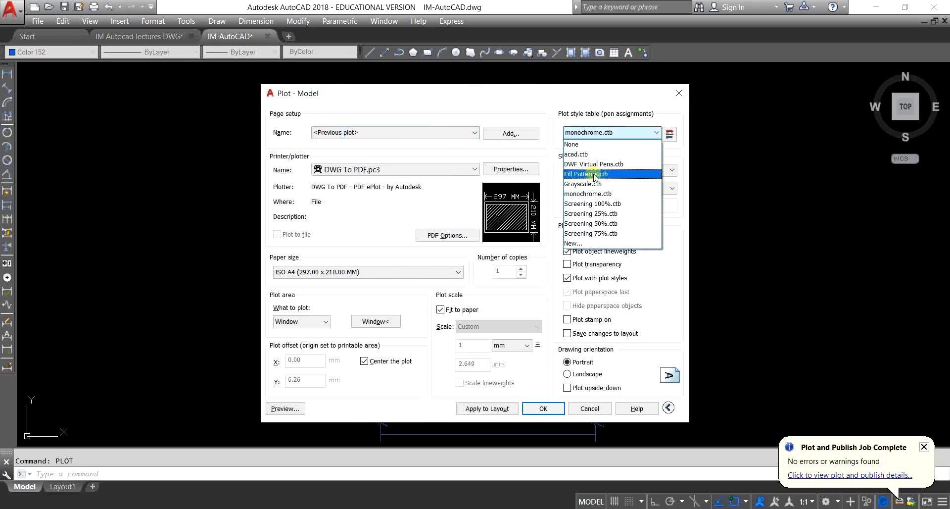
left_click(594, 184)
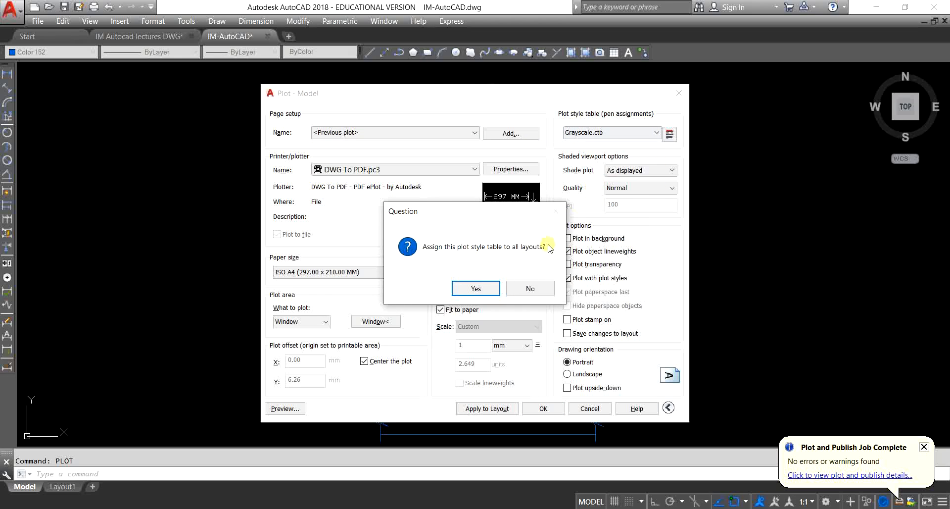
left_click(476, 288)
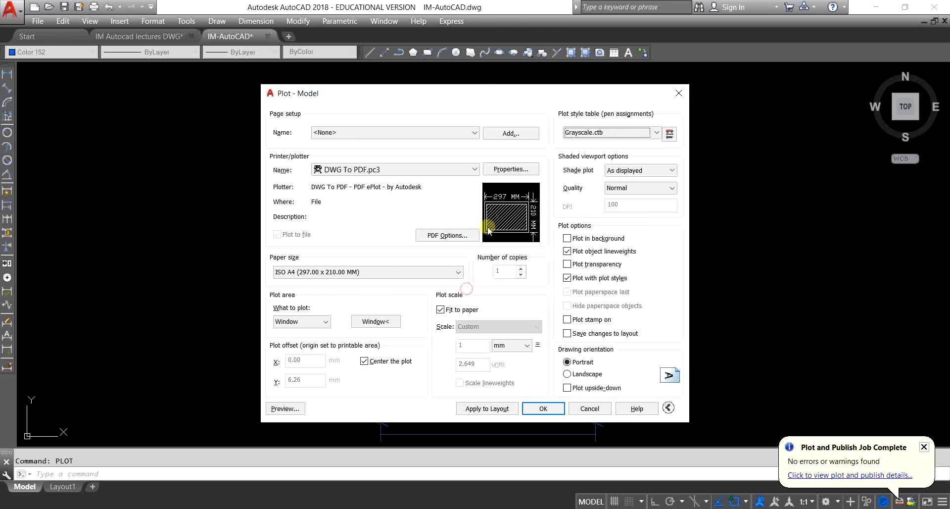
Pick a new plot window around the full floor plan for the grayscale plot.
left_click(387, 321)
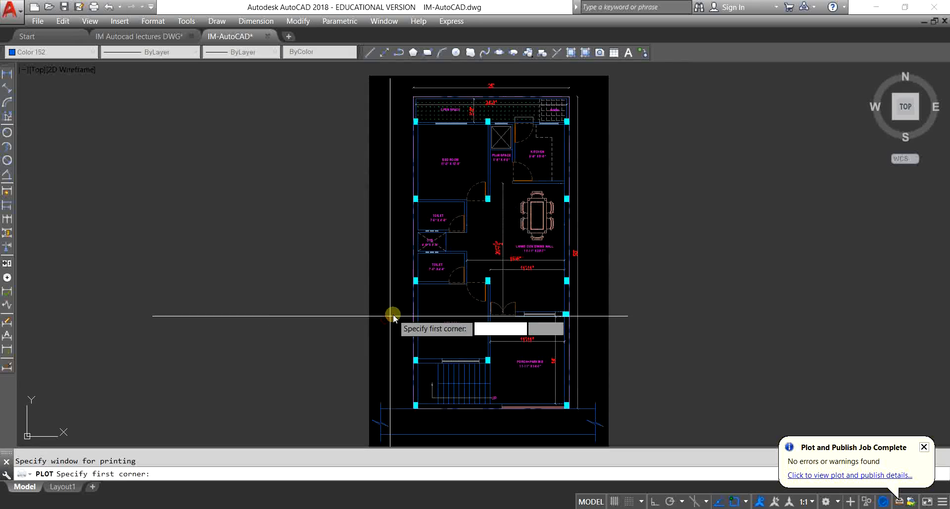
scroll(552, 170, "down", 2)
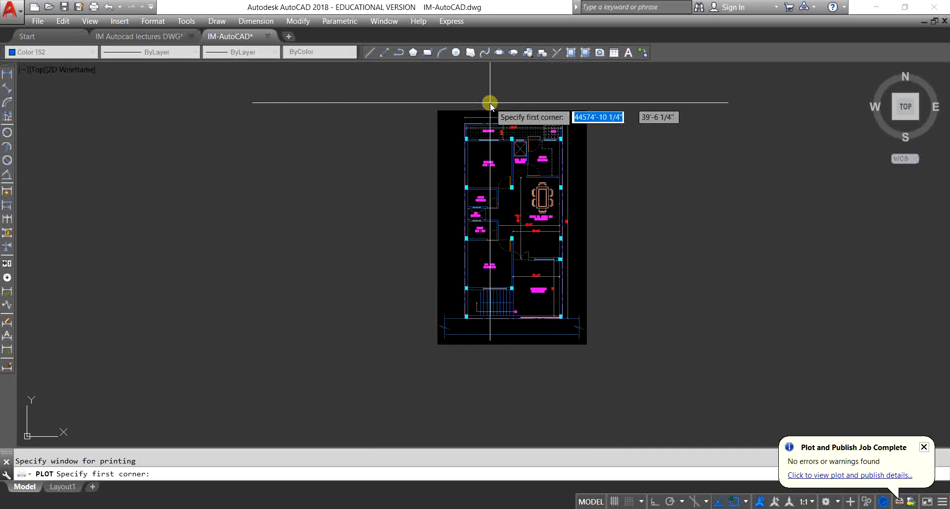
left_click(440, 105)
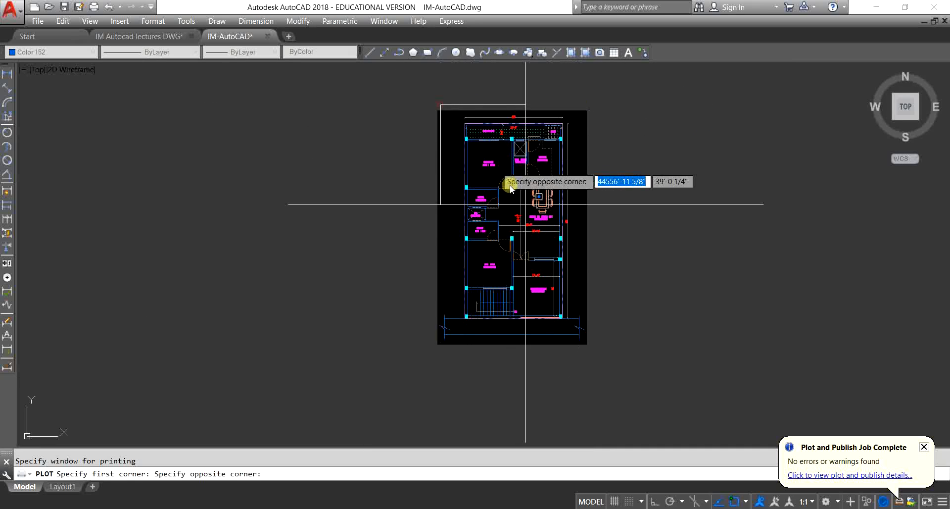
left_click(594, 344)
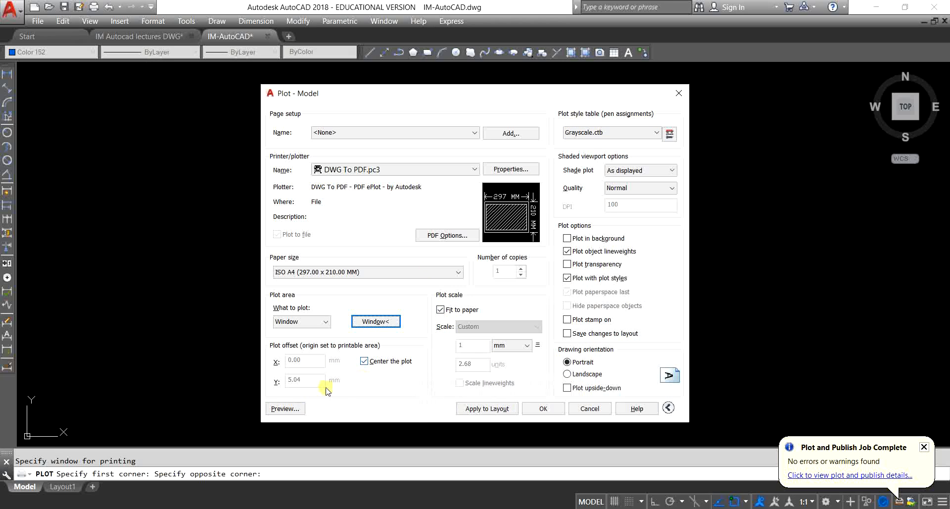
Preview the grayscale plot and inspect the dining area and the overall sheet.
left_click(285, 408)
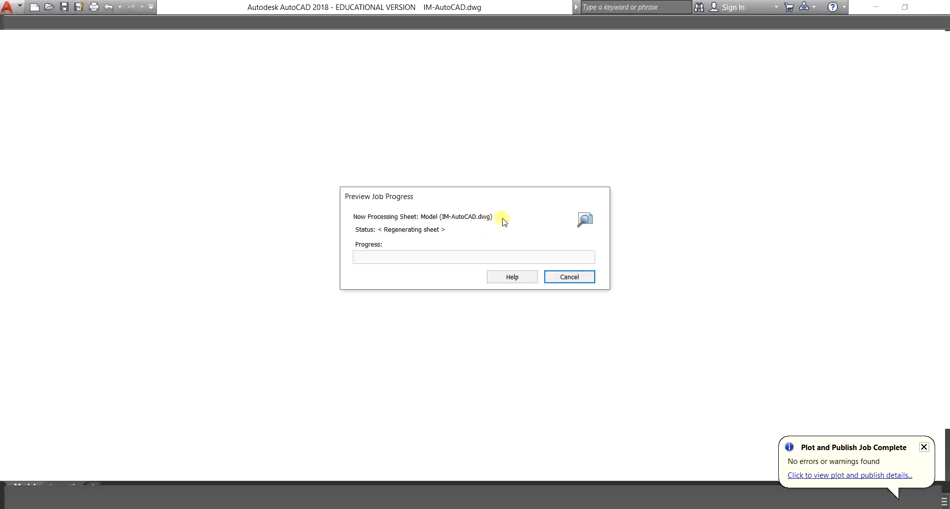
scroll(500, 215, "up", 5)
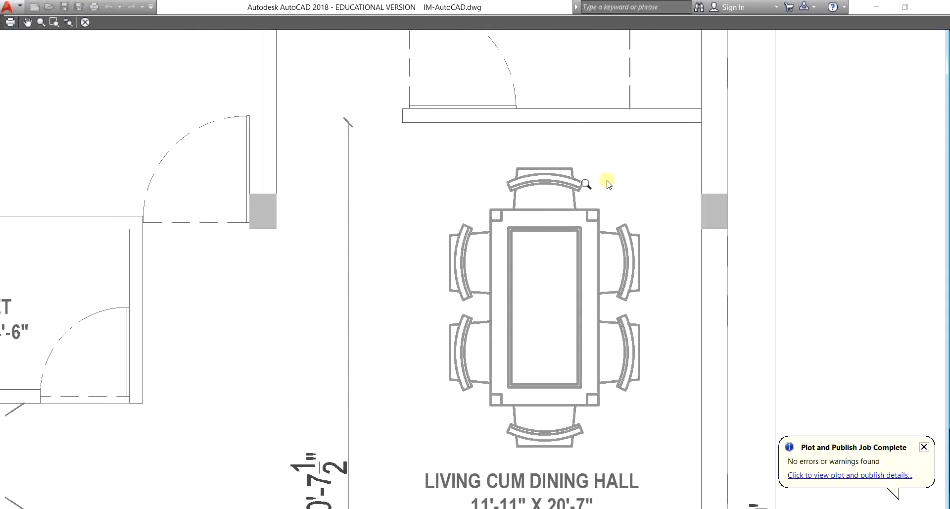
scroll(559, 229, "down", 5)
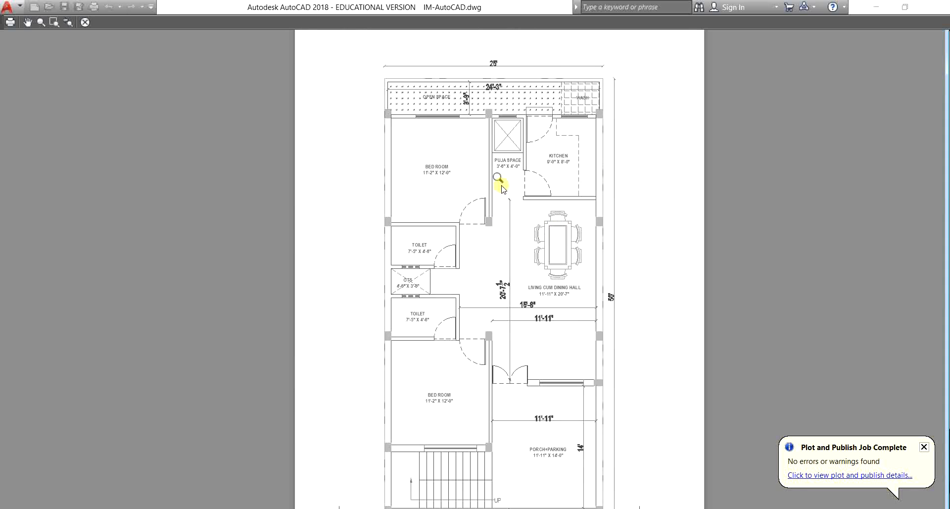
scroll(502, 193, "down", 3)
Plot the previewed grayscale sheet to a PDF named 33 on the Desktop, and close the resulting PDF.
right_click(510, 215)
left_click(527, 236)
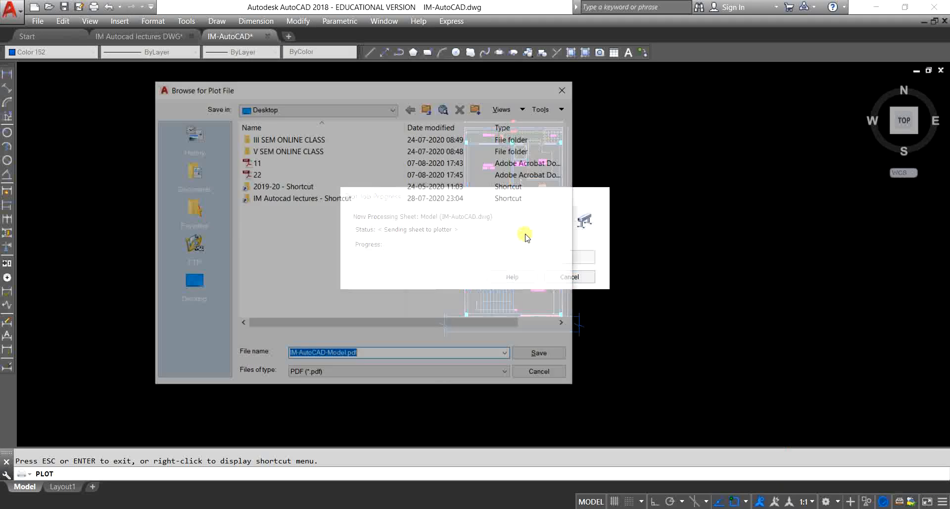
type("33")
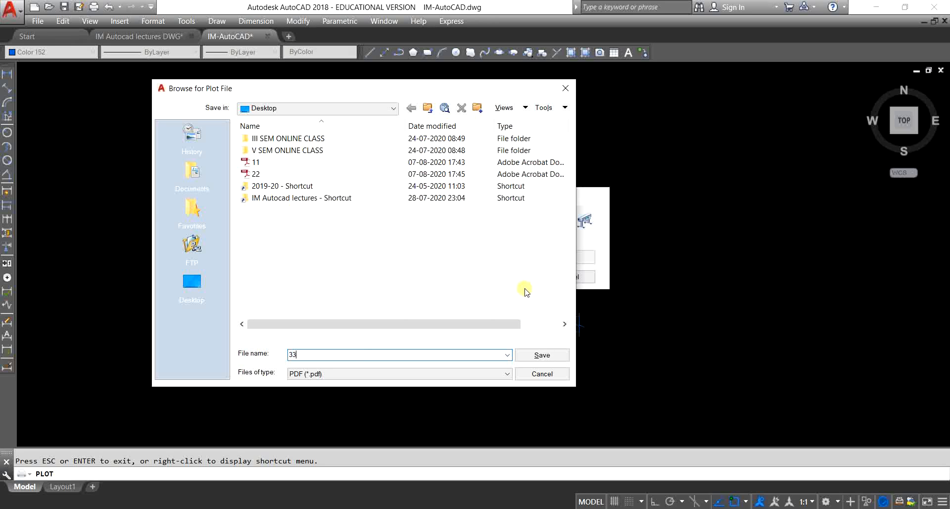
left_click(542, 355)
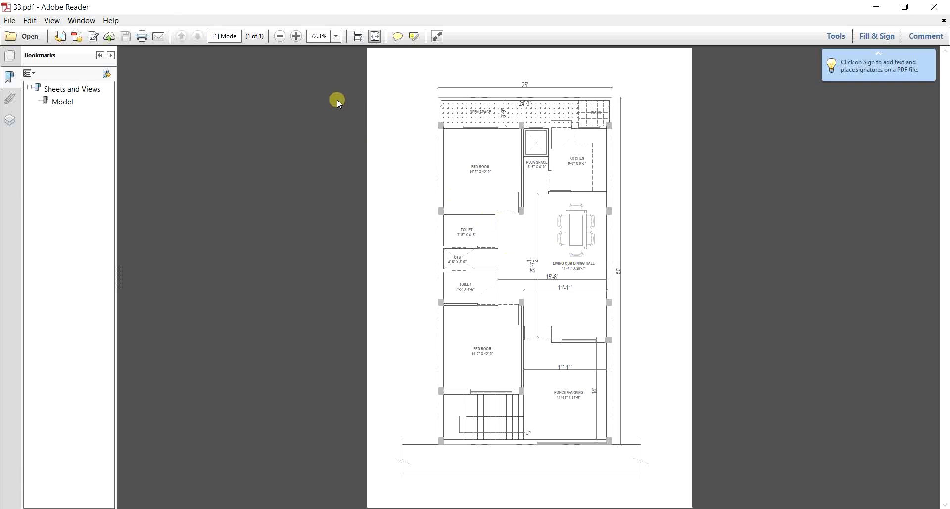
left_click(934, 7)
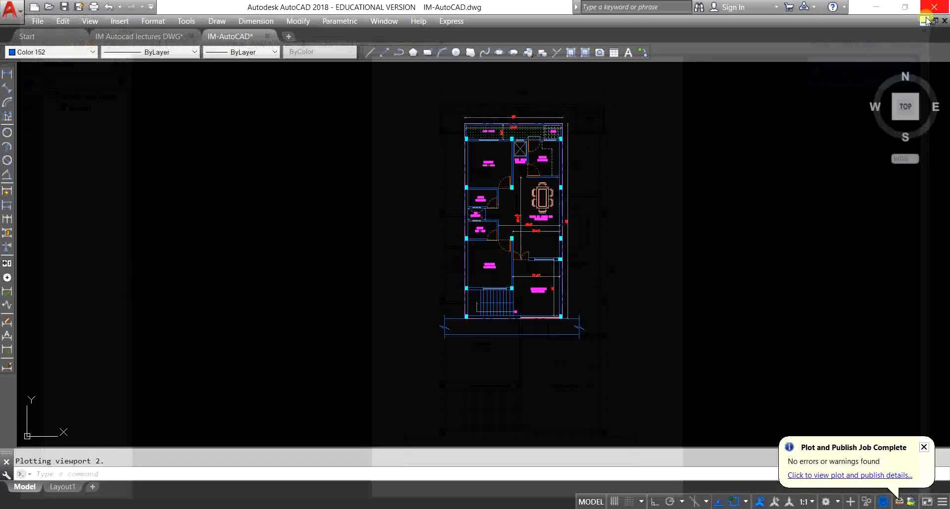
Examine the house floor plan and the notes listing the ways to convert a .dwg file to PDF.
scroll(540, 214, "up", 4)
scroll(539, 212, "down", 10)
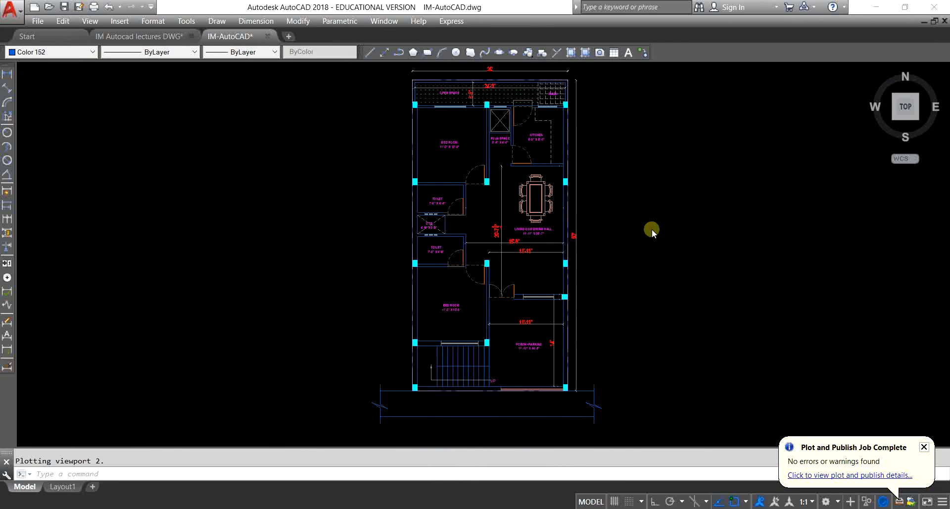
middle_click_drag(174, 229, 670, 215)
scroll(594, 221, "down", 5)
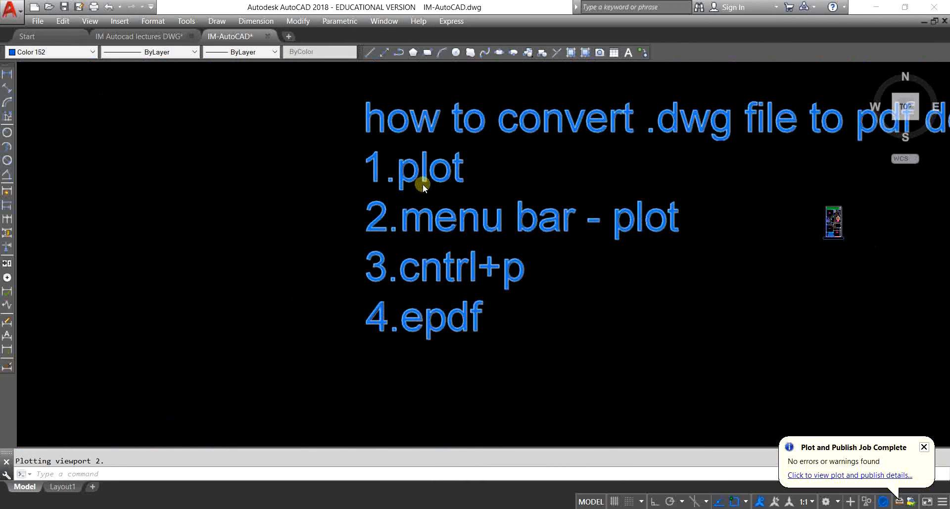
scroll(422, 183, "up", 4)
middle_click_drag(409, 201, 304, 202)
scroll(212, 219, "down", 4)
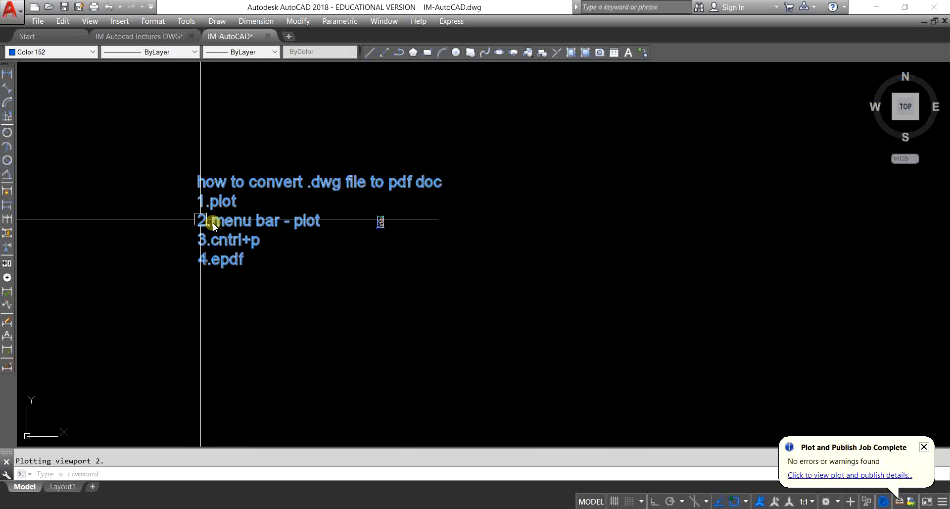
scroll(349, 236, "down", 2)
scroll(252, 232, "up", 4)
scroll(347, 230, "up", 6)
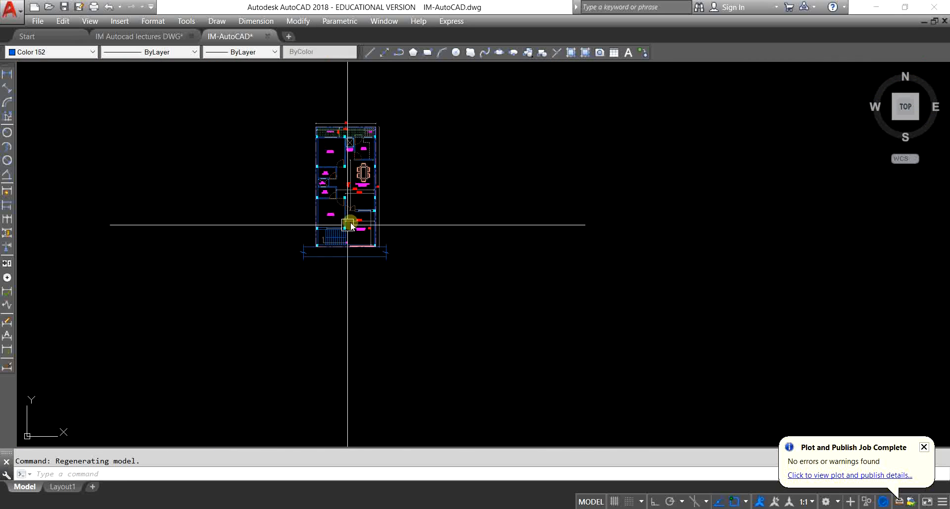
middle_click_drag(492, 240, 659, 282)
scroll(630, 275, "down", 4)
scroll(643, 250, "up", 2)
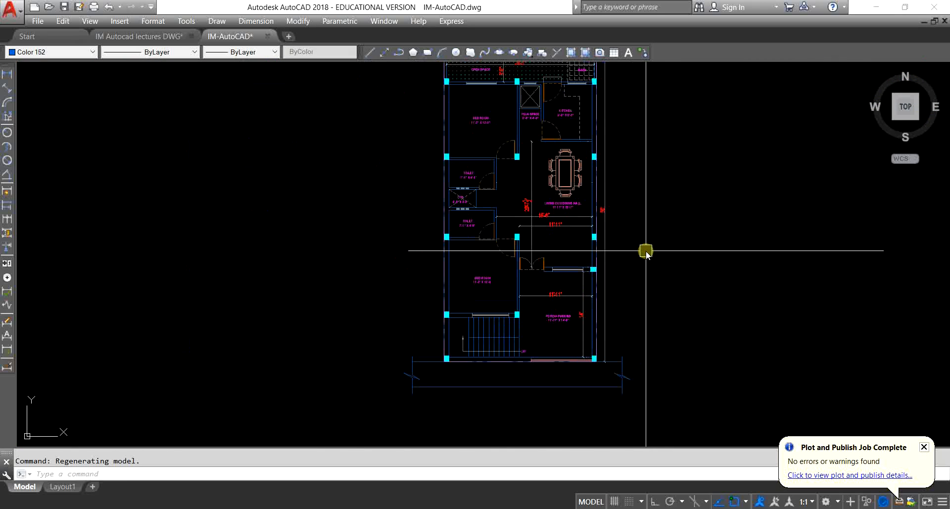
middle_click_drag(643, 250, 621, 282)
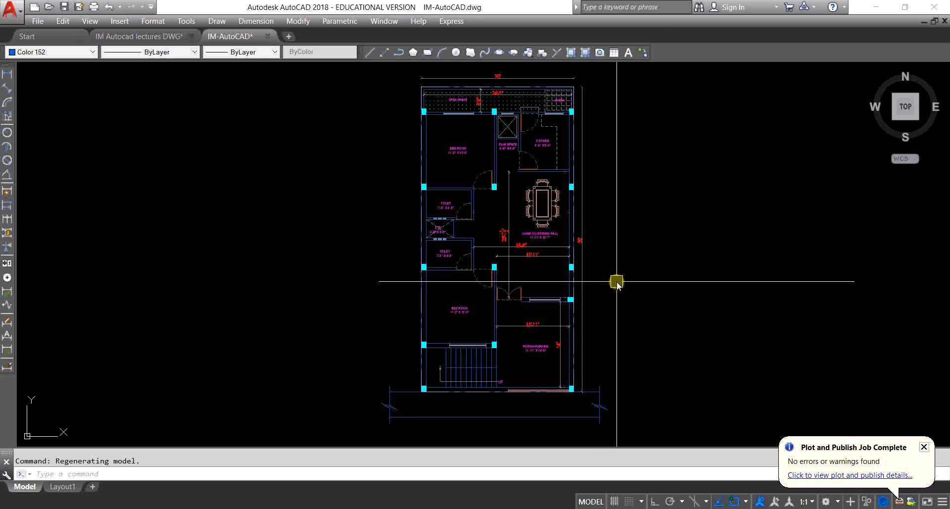
scroll(717, 261, "down", 5)
scroll(489, 246, "down", 4)
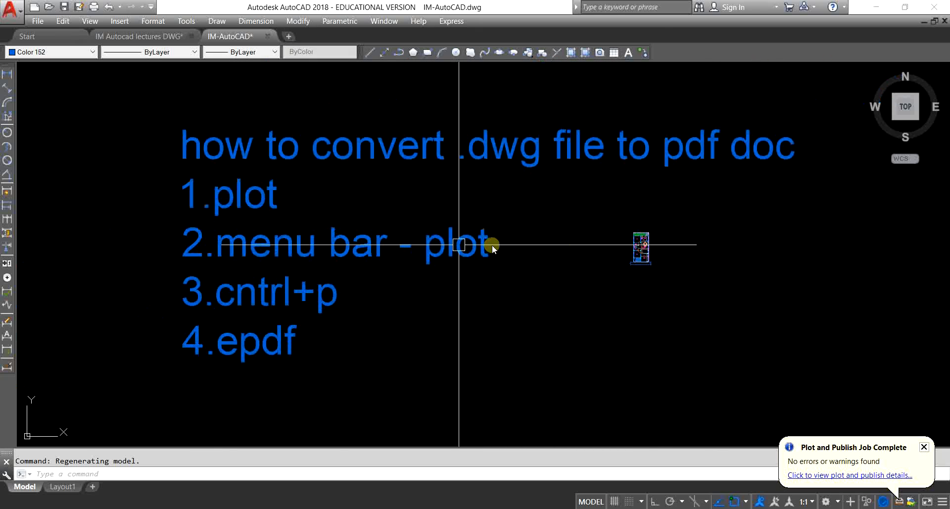
scroll(488, 264, "up", 1)
scroll(536, 272, "up", 3)
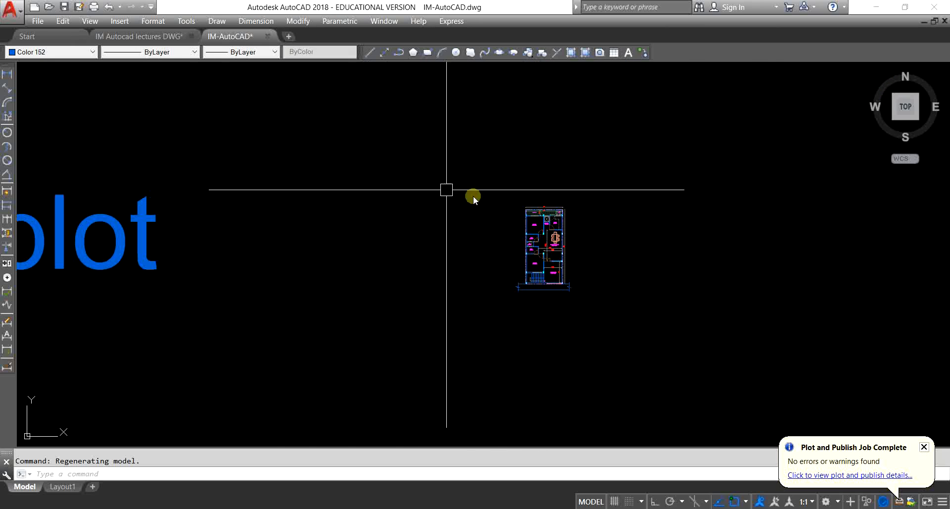
scroll(514, 208, "down", 1)
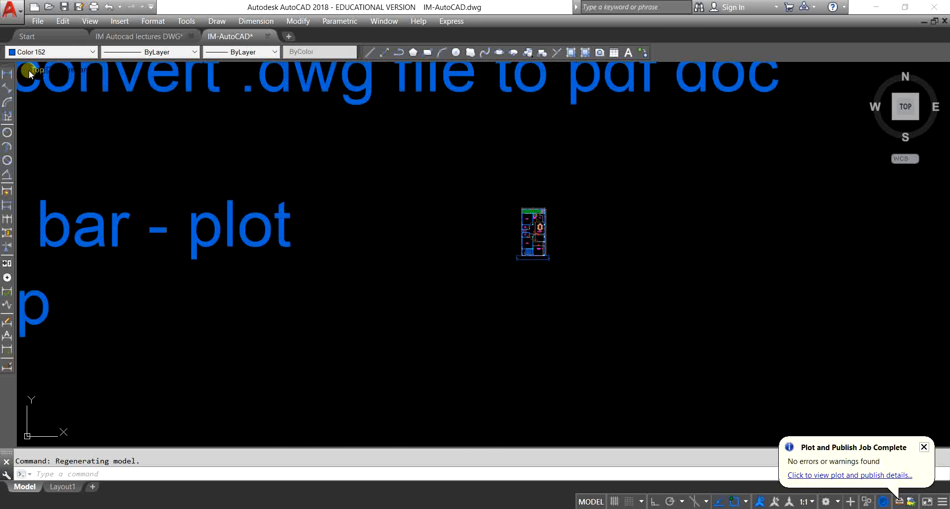
Open the Plot settings for the model, review them, and close them without plotting.
left_click(38, 23)
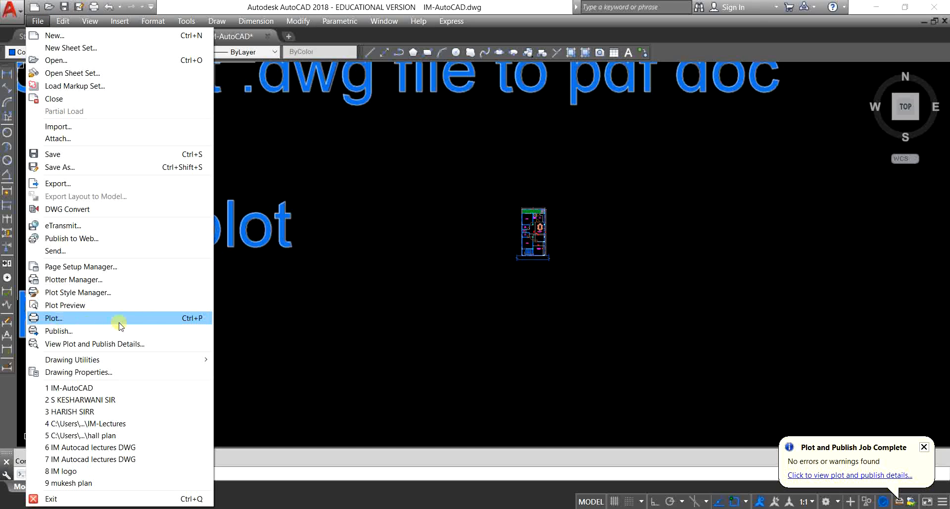
left_click(144, 319)
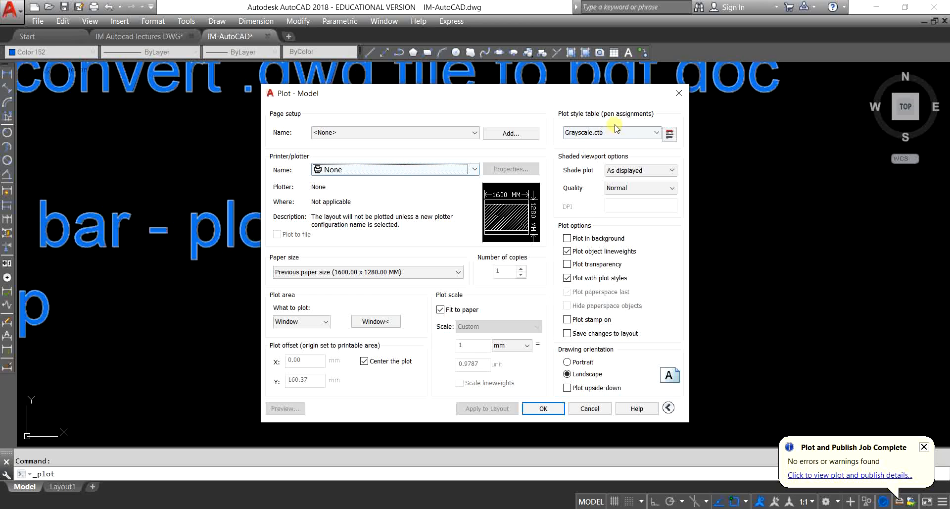
left_click(679, 93)
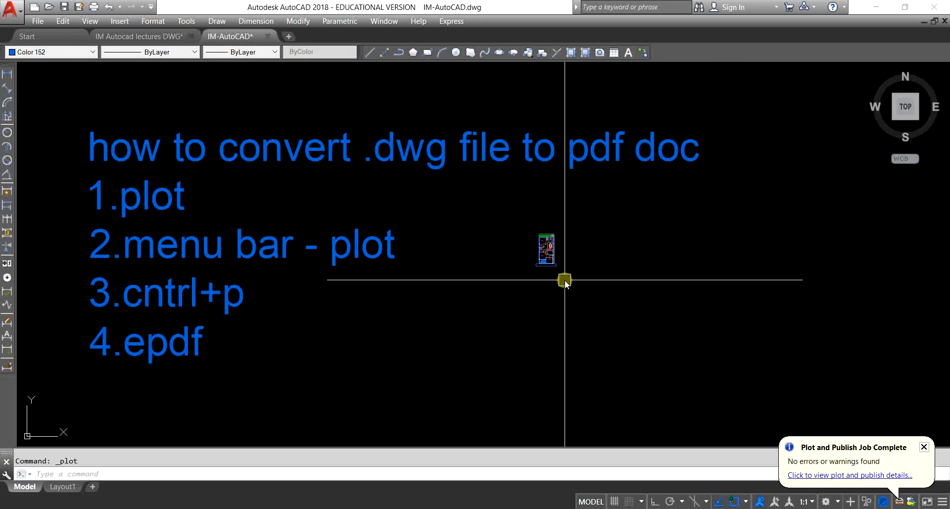
key("ctrl+p")
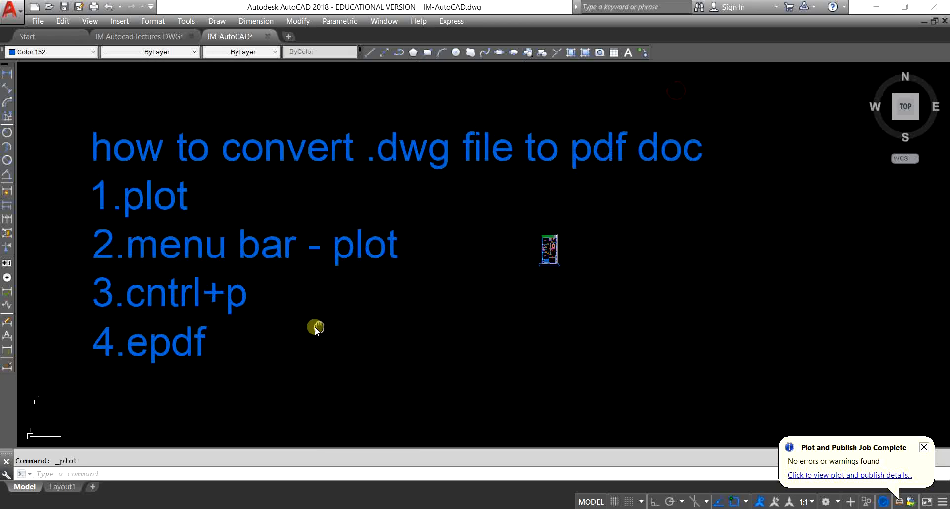
middle_click_drag(246, 318, 339, 304)
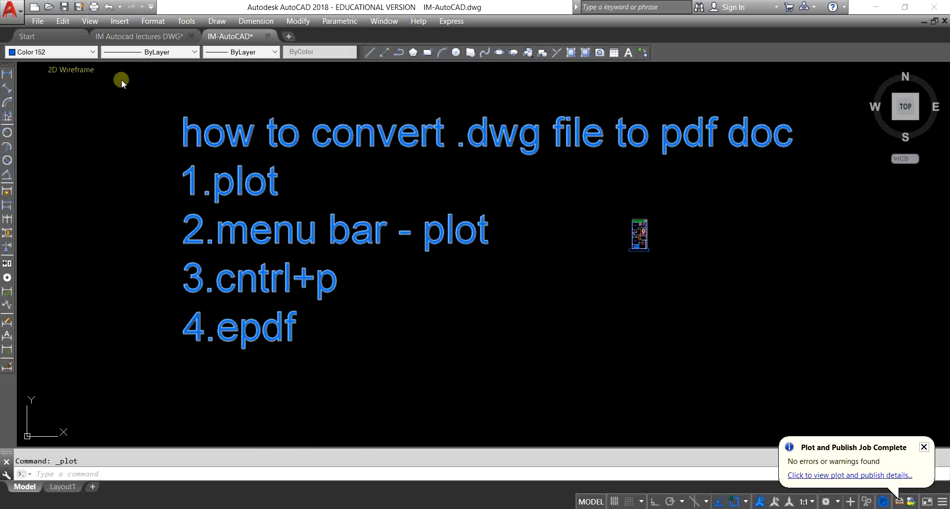
Locate the Plot command among the file commands, and bring up the Plot settings once more before dismissing them.
left_click(38, 20)
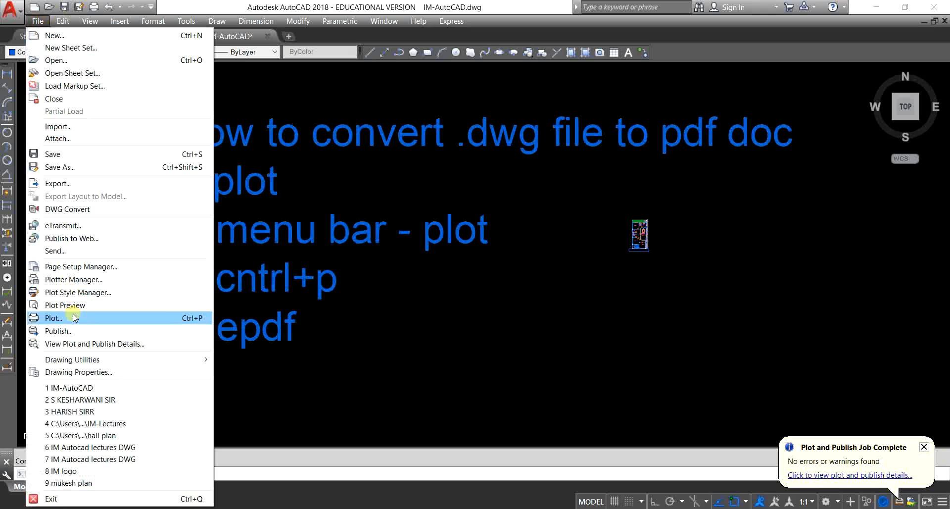
left_click(511, 317)
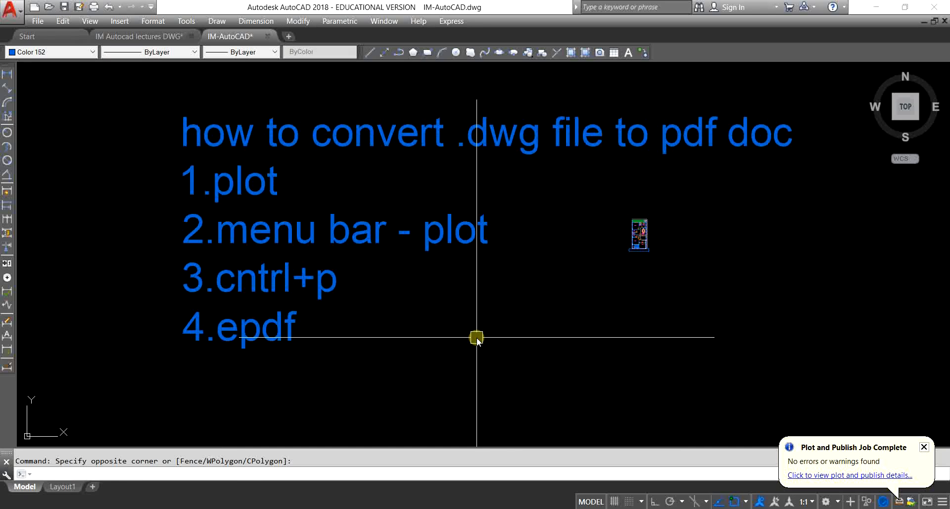
key("Escape")
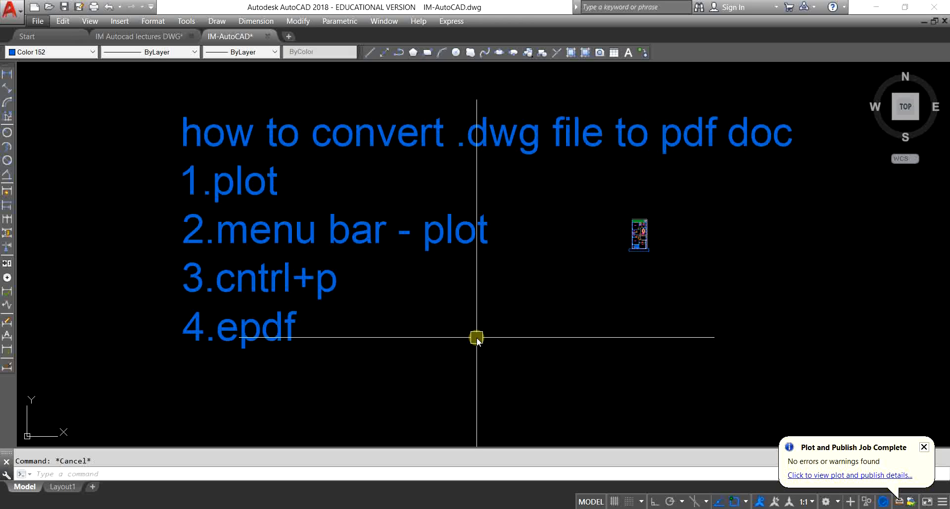
left_click(569, 296)
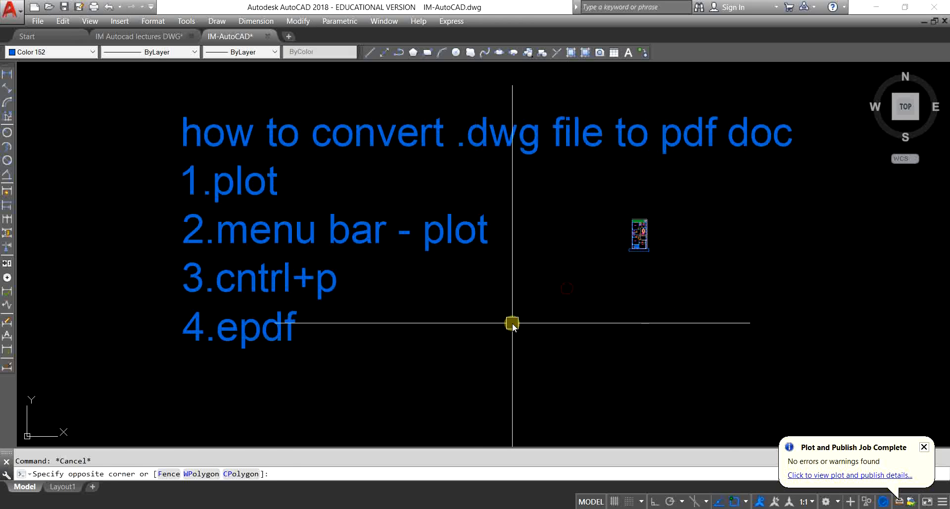
key("ctrl+p")
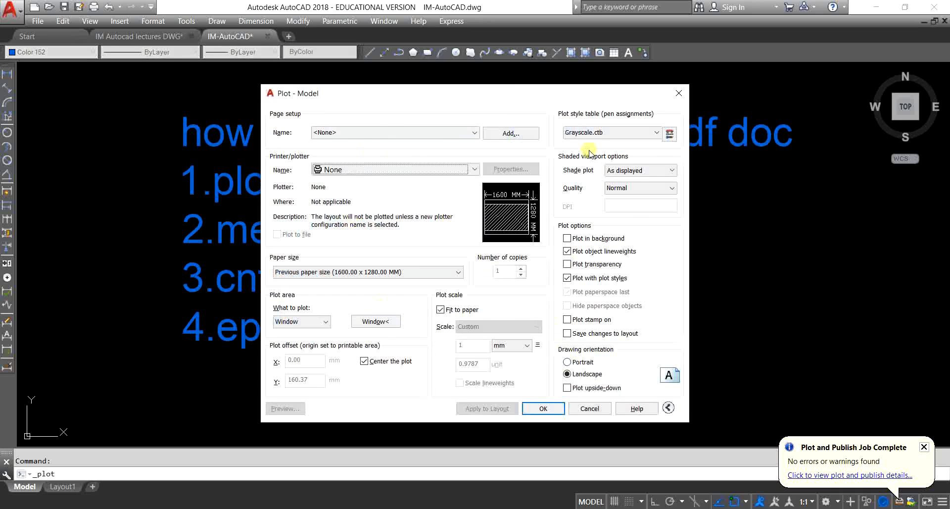
left_click(679, 94)
key("Escape")
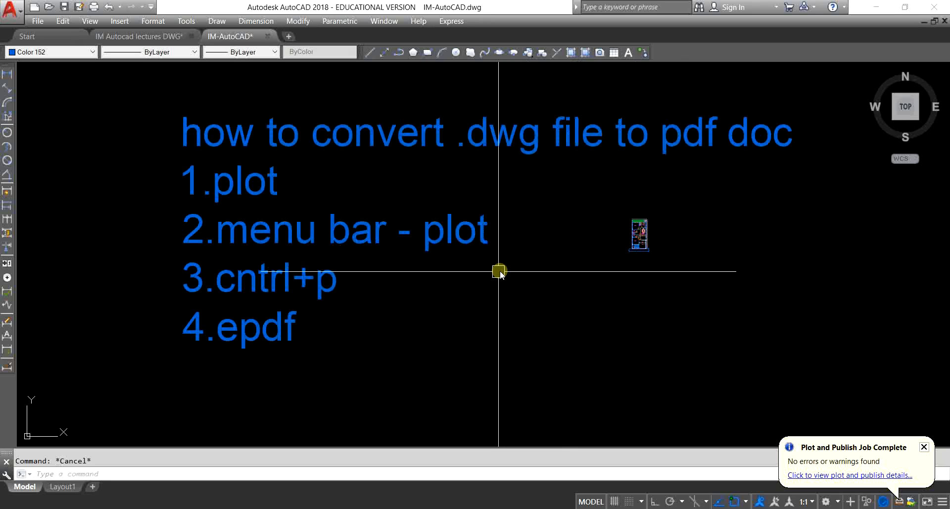
Open the model's Plot settings, and collapse and re-expand their additional options.
scroll(497, 271, "down", 1)
scroll(510, 273, "up", 1)
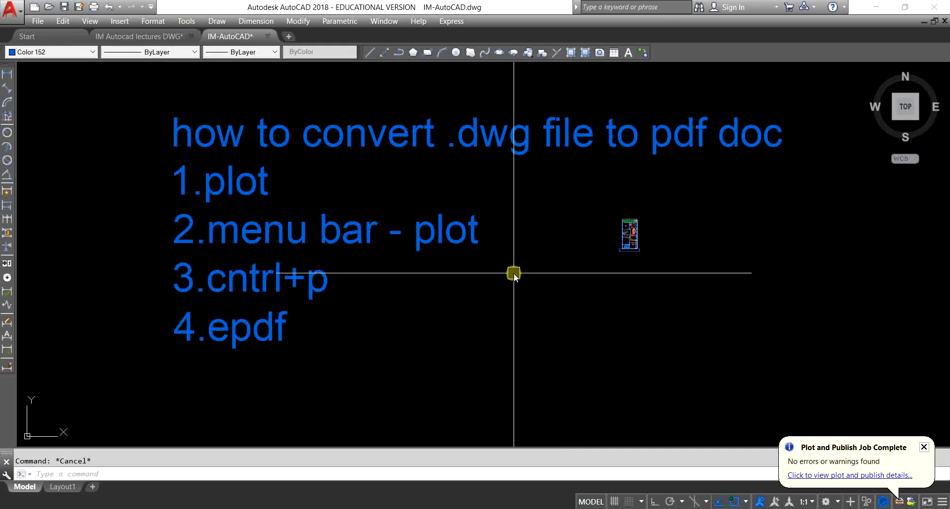
key("ctrl+p")
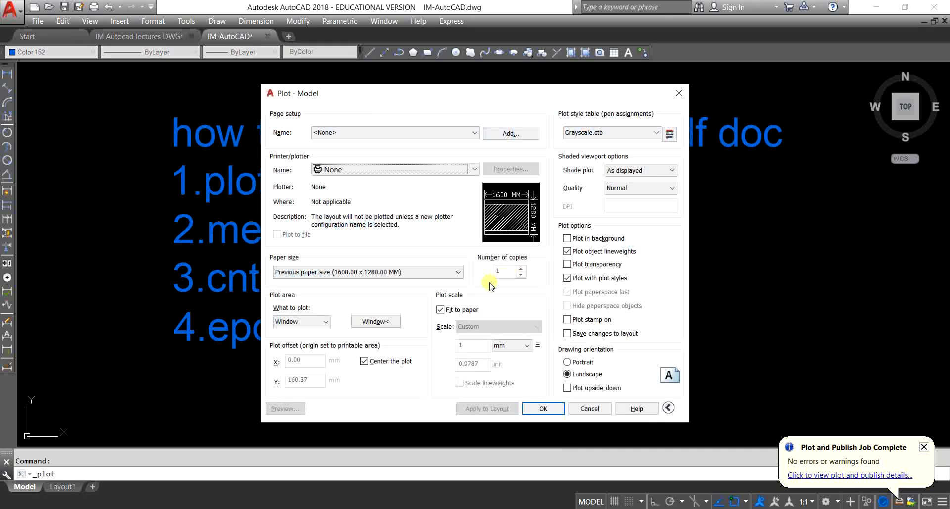
left_click(668, 407)
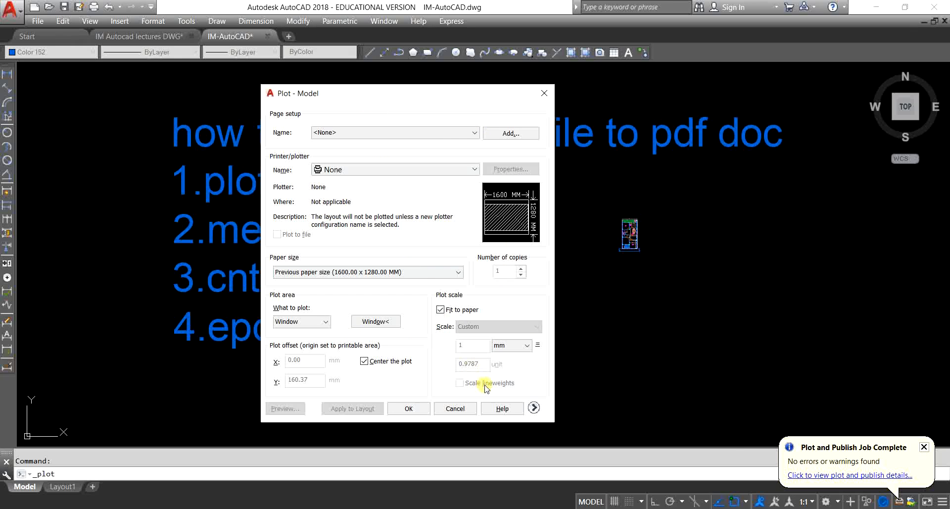
left_click(534, 407)
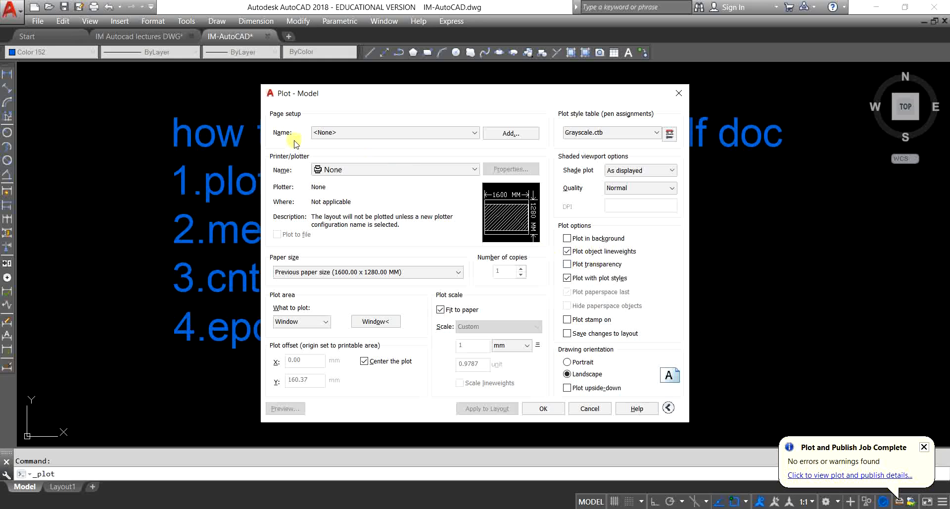
Try to assign the DWG To PDF.pc3 plotter, and cancel the paper size choice.
left_click(374, 133)
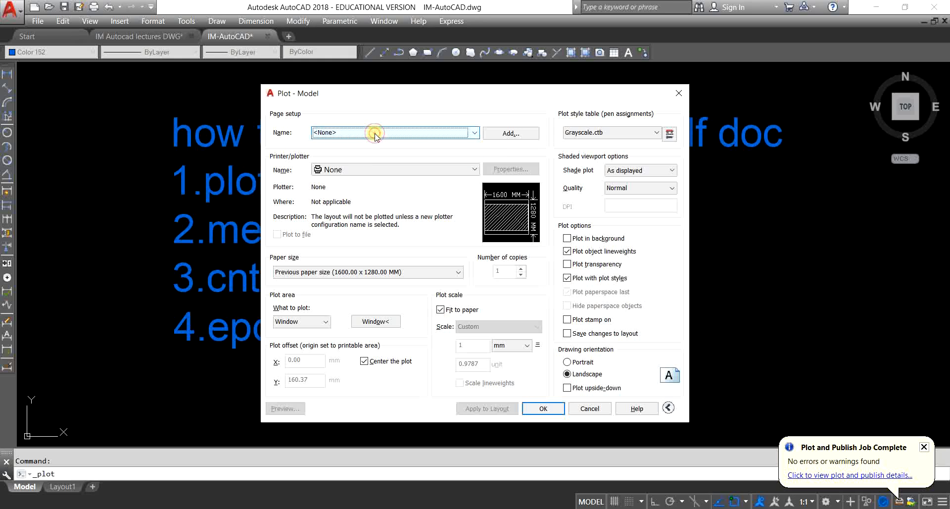
left_click(357, 171)
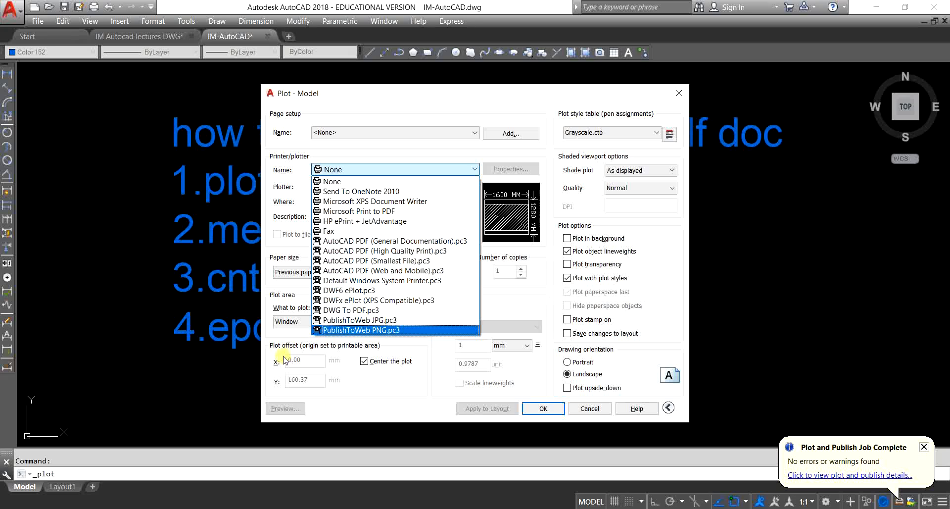
left_click(379, 310)
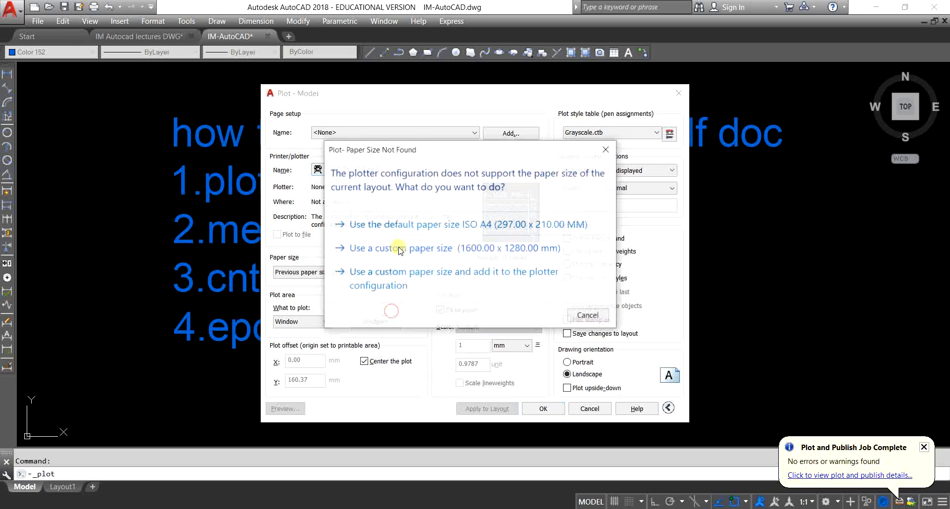
left_click(573, 315)
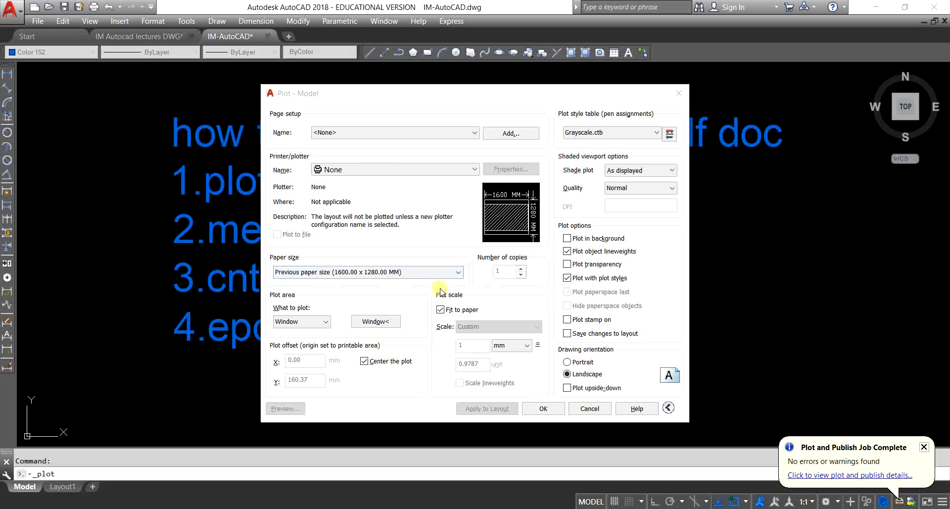
Review the plot area options, try the None plot style table, and close the Plot settings without plotting.
left_click(296, 322)
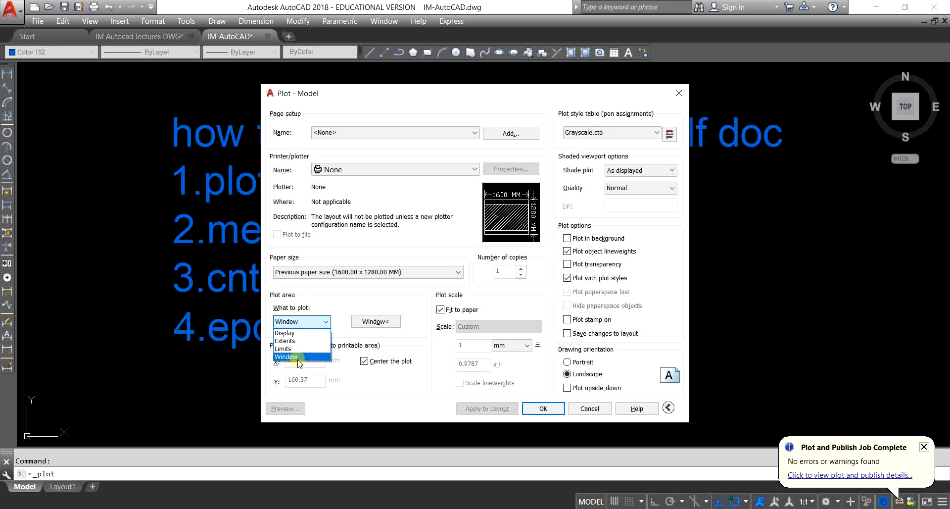
left_click(416, 334)
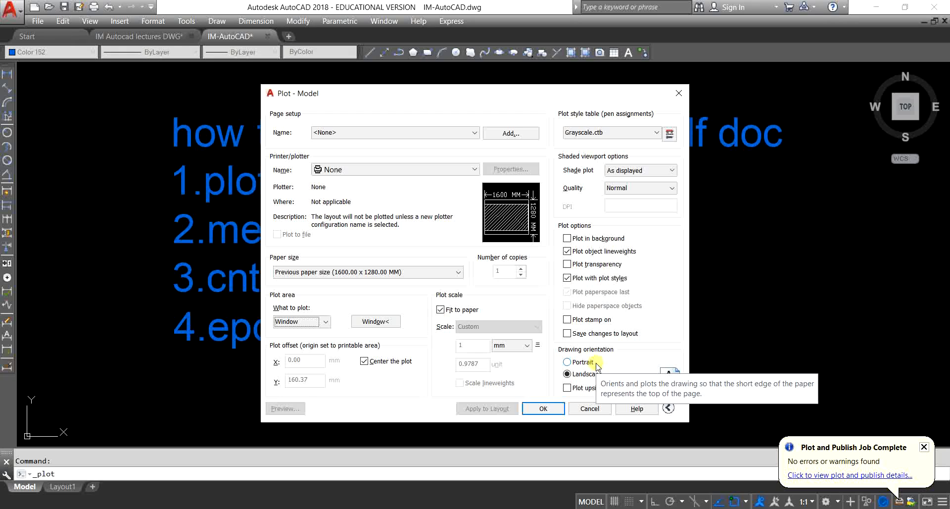
left_click(600, 133)
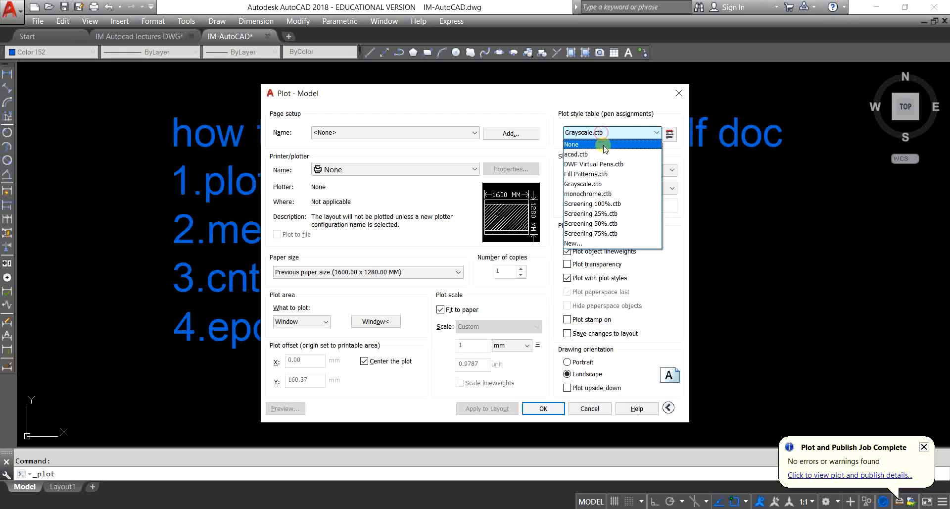
left_click(604, 145)
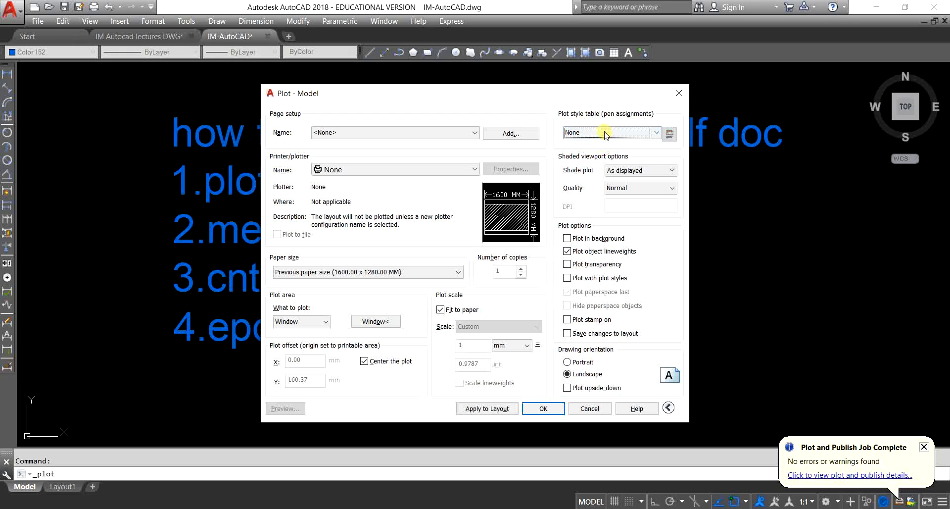
left_click(605, 133)
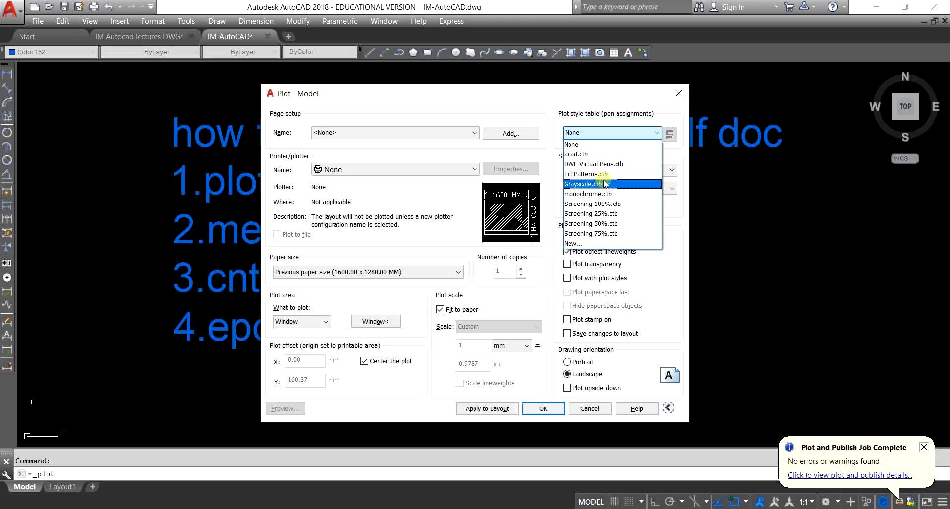
left_click(678, 93)
left_click(678, 93)
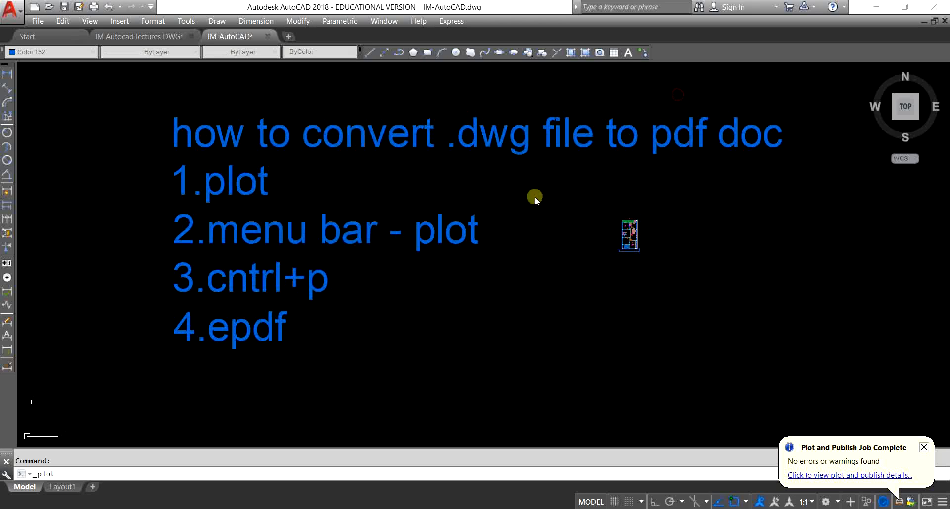
left_click(572, 289)
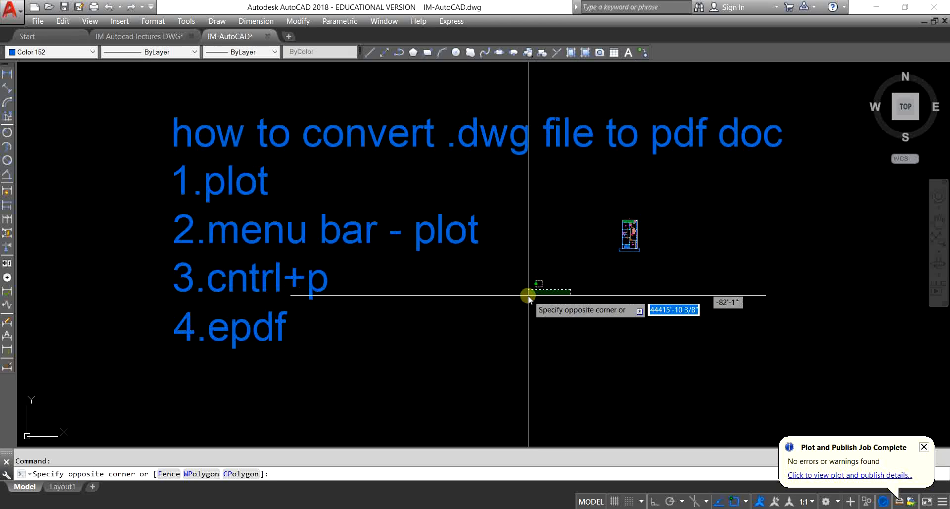
Export the displayed view of the floor plan to a PDF named 44 on the Desktop with EPDF, and close the PDF.
left_click(492, 327)
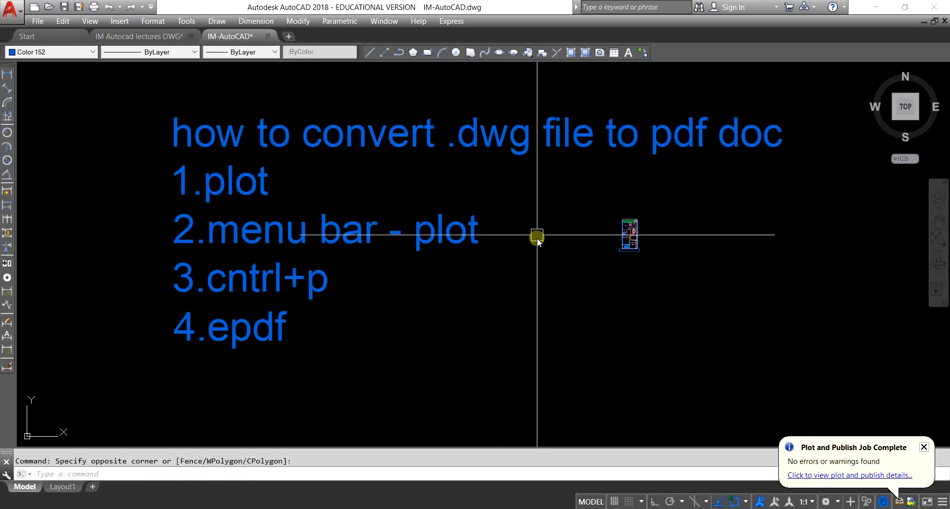
middle_click_drag(540, 298, 489, 265)
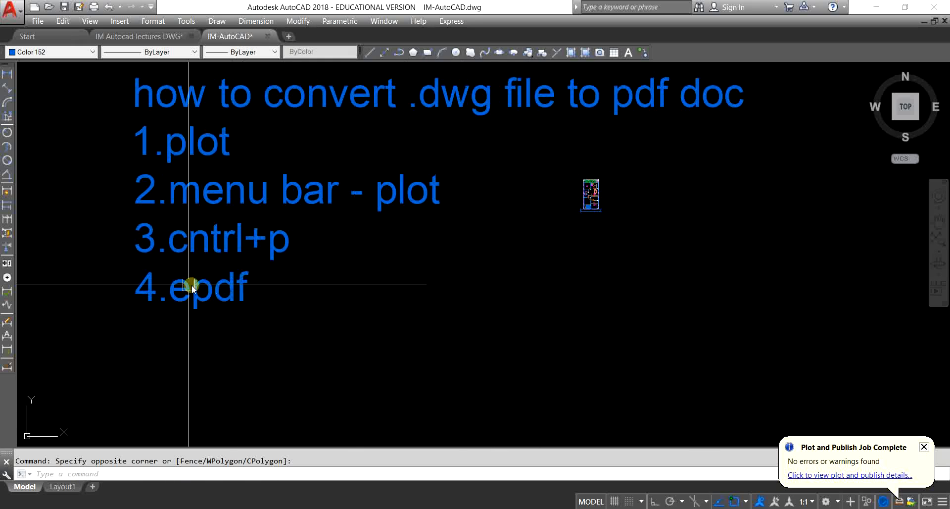
middle_click_drag(579, 301, 515, 333)
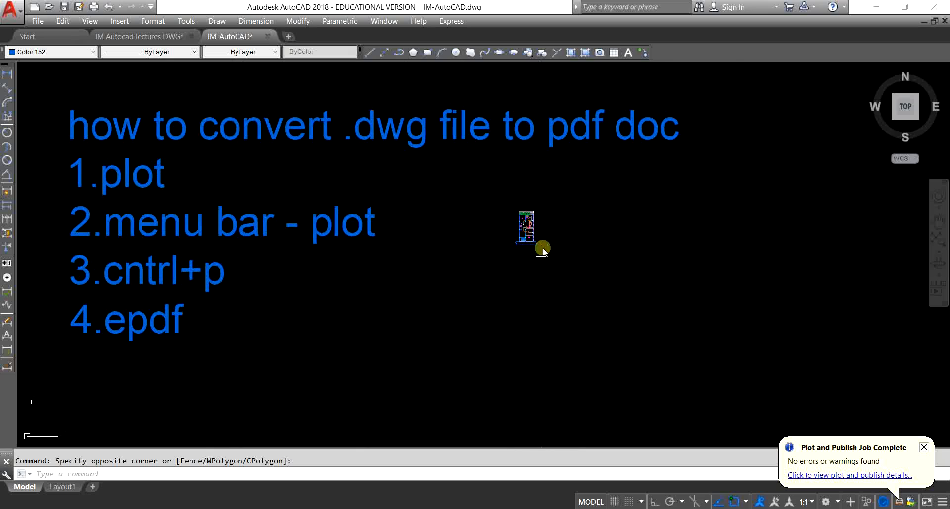
scroll(562, 253, "up", 2)
middle_click_drag(562, 254, 547, 284)
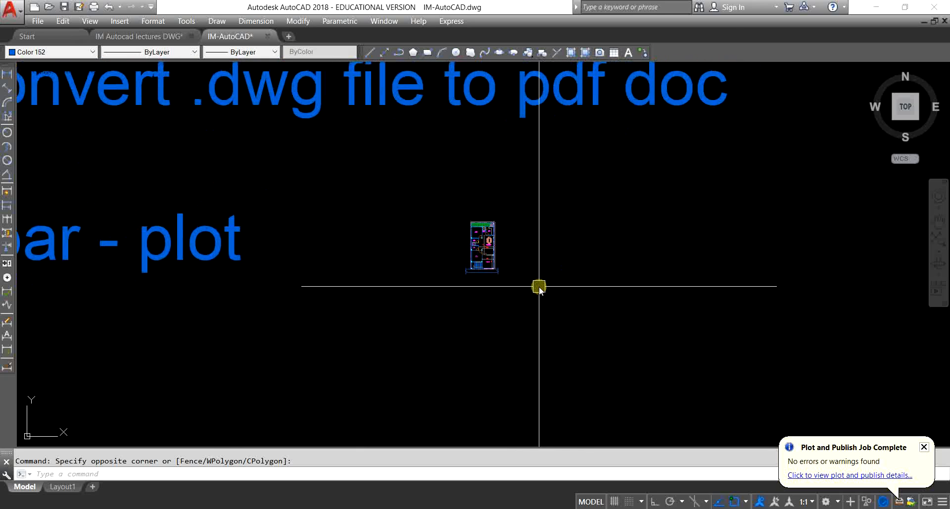
scroll(539, 289, "up", 2)
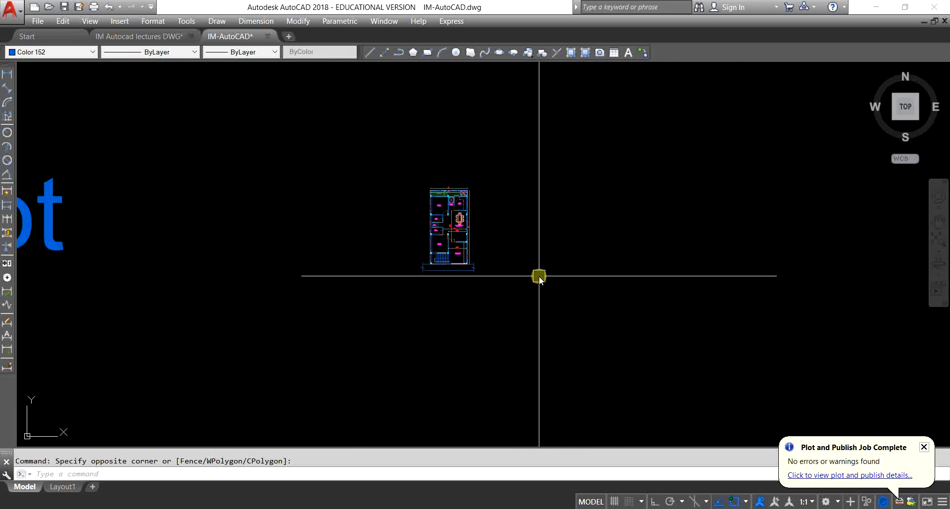
type("E")
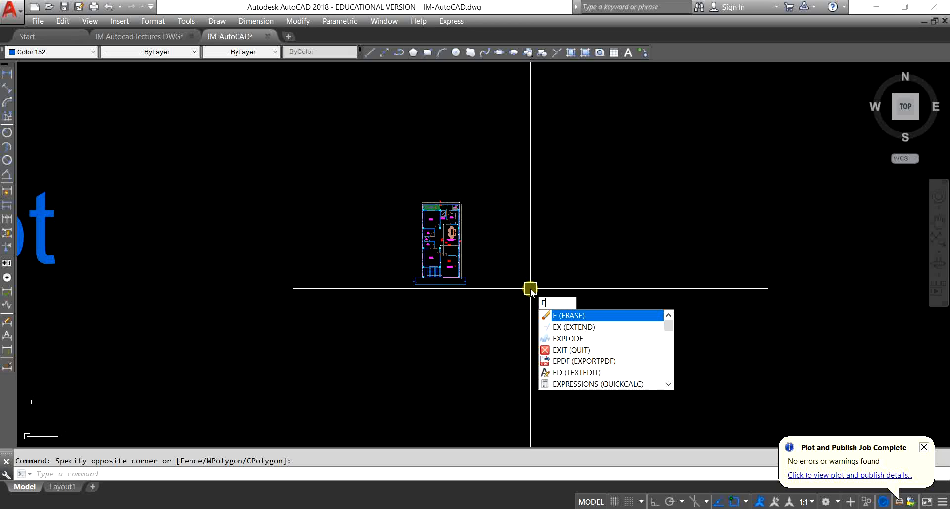
type("PDF")
key("Return")
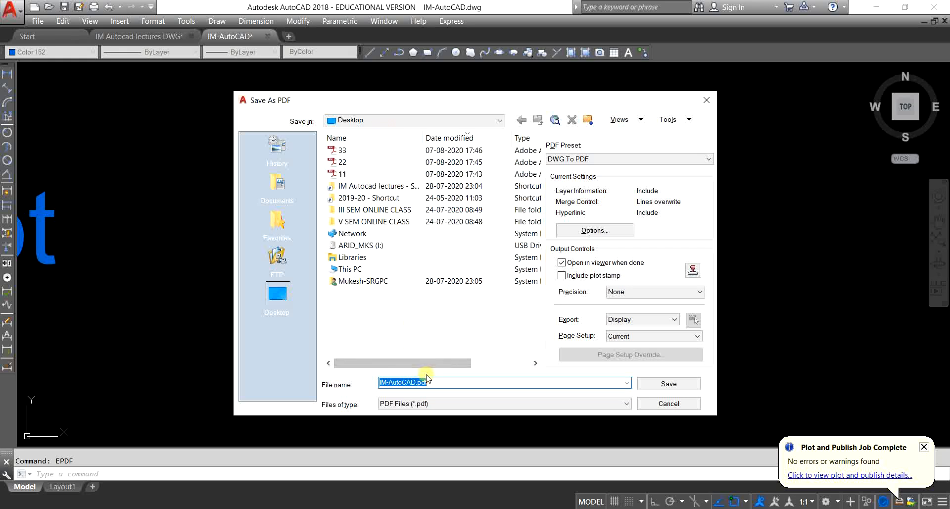
type("44")
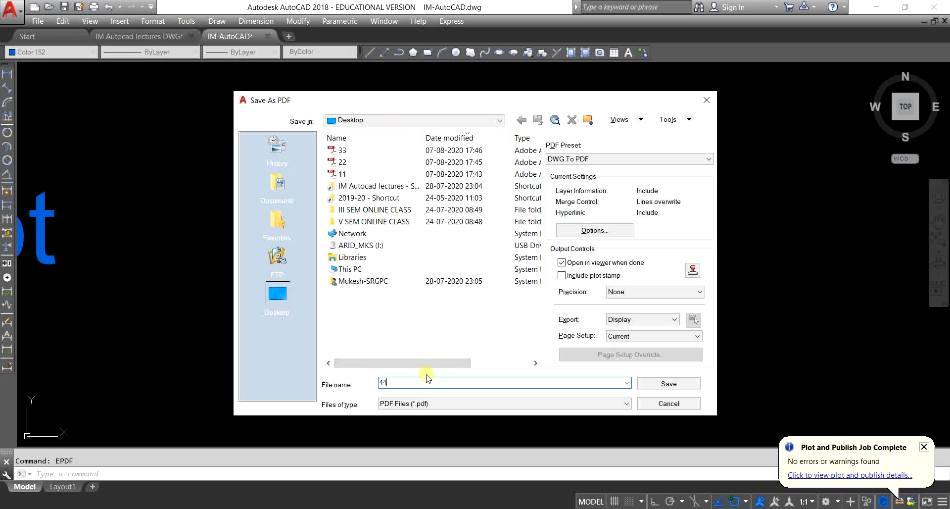
left_click(669, 384)
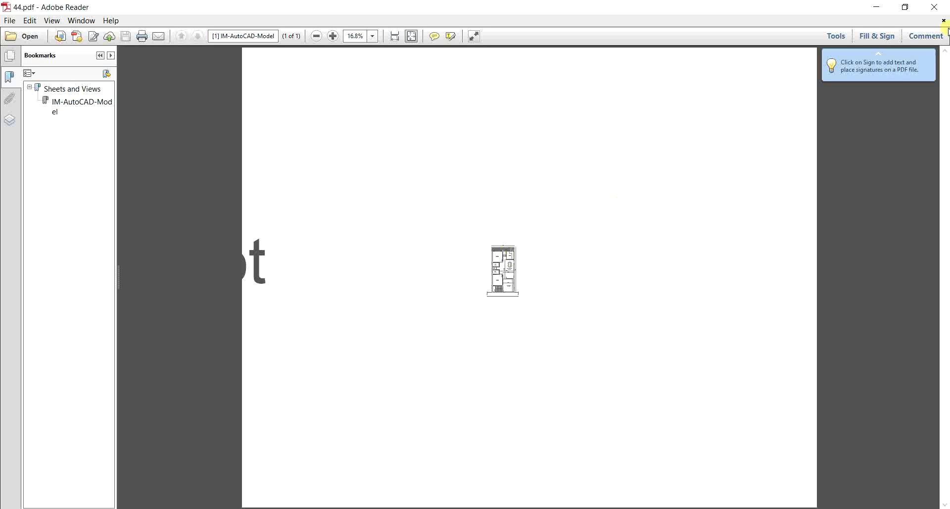
left_click(934, 7)
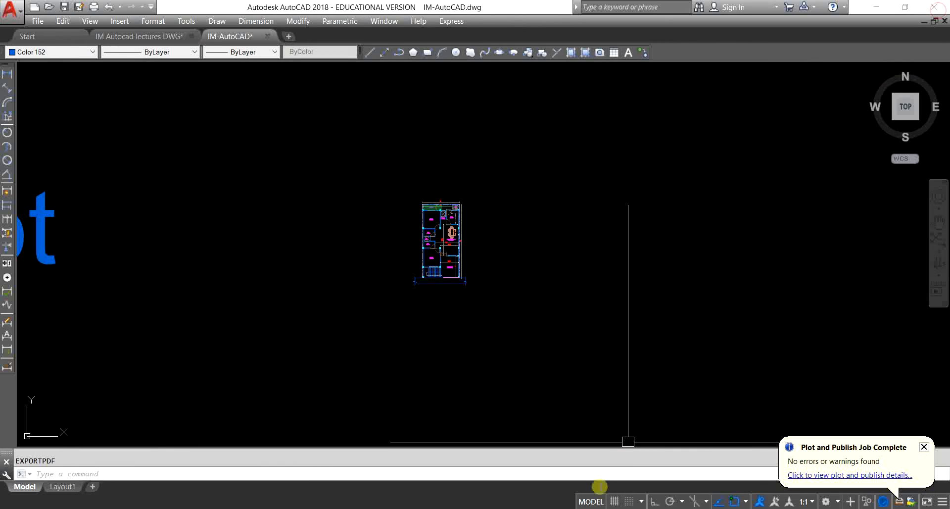
Start another PDF export with EPDF, and review and accept the Export to PDF quality and data options.
scroll(485, 272, "up", 4)
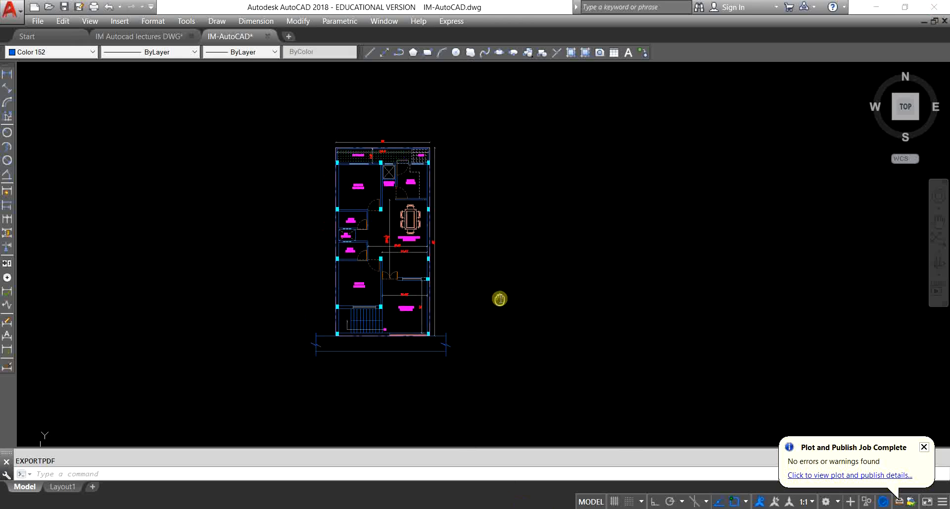
type("Ep")
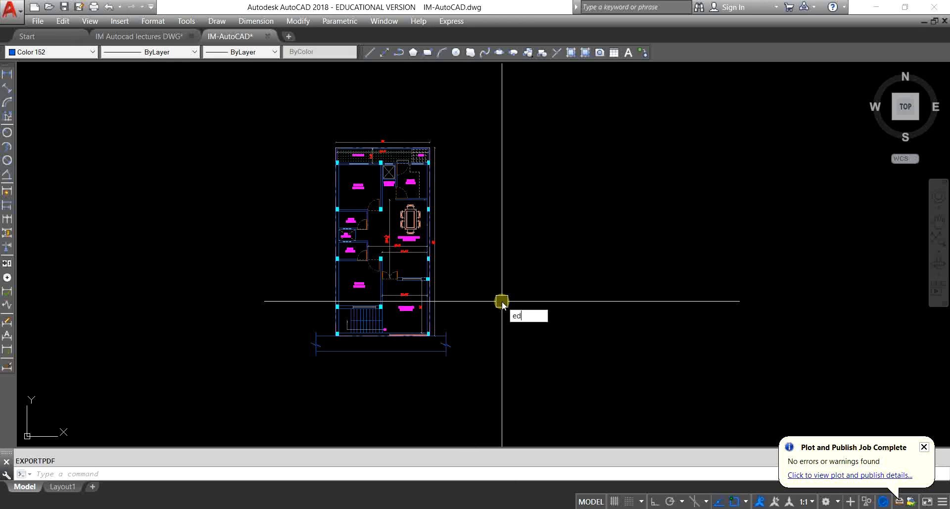
type("df")
key("Return")
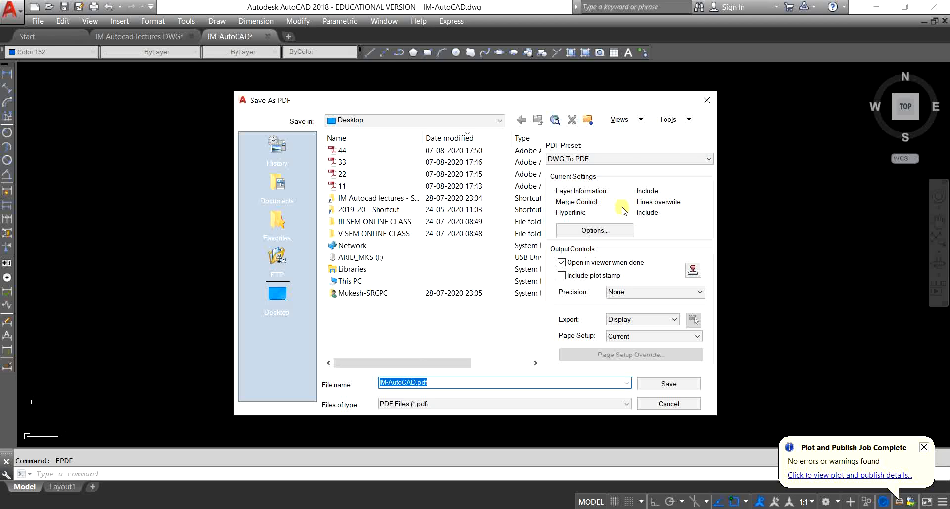
left_click(607, 231)
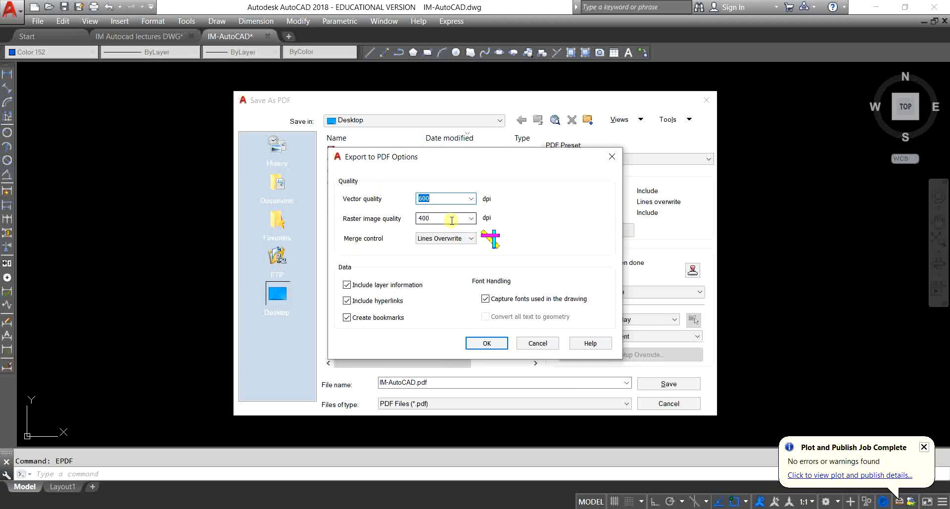
left_click(486, 342)
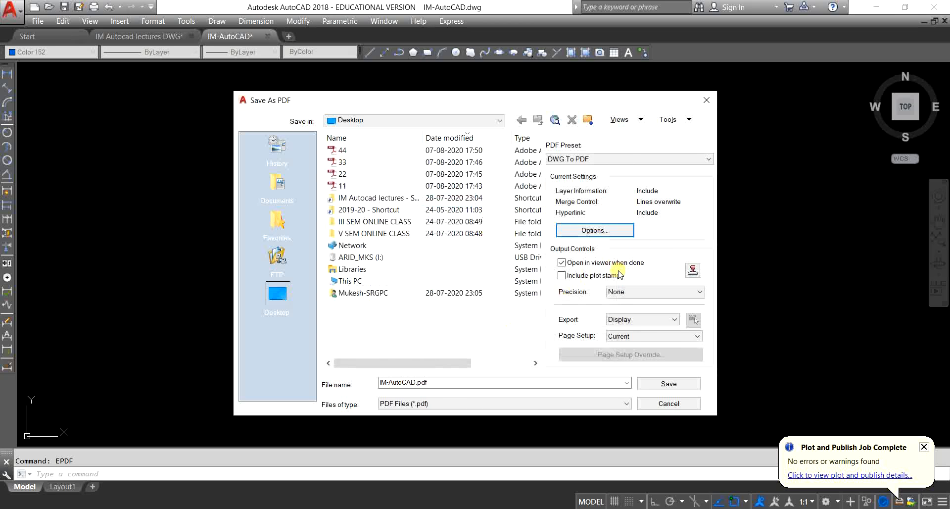
Set the export area to Window, and keep the precision at None and the page setup at Current.
left_click(623, 296)
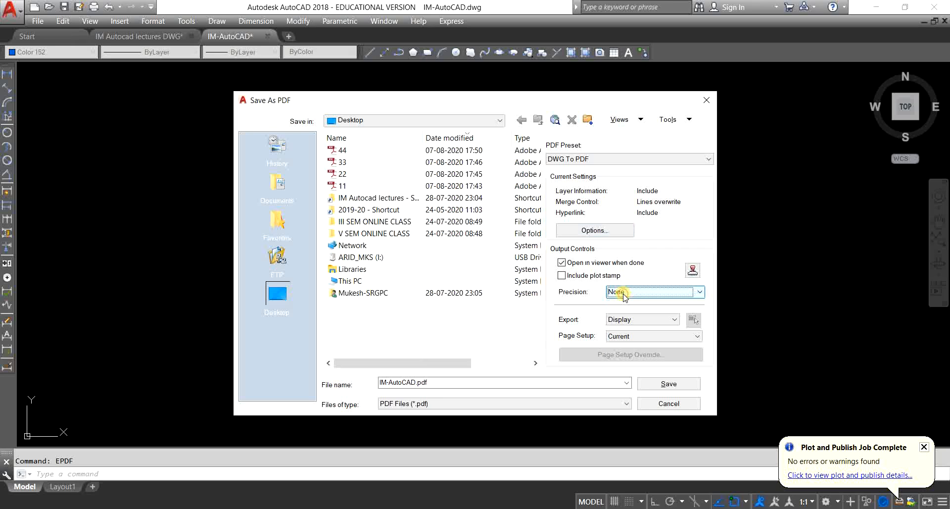
left_click(630, 321)
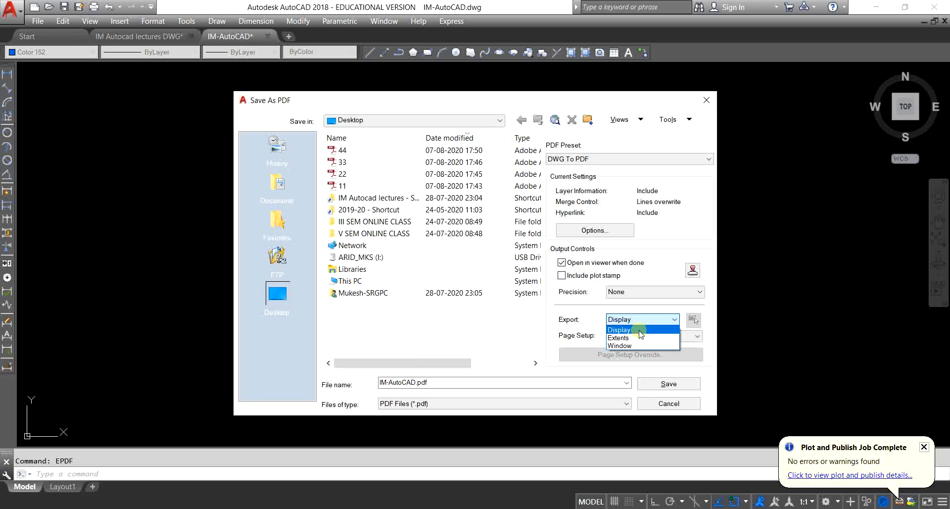
left_click(648, 346)
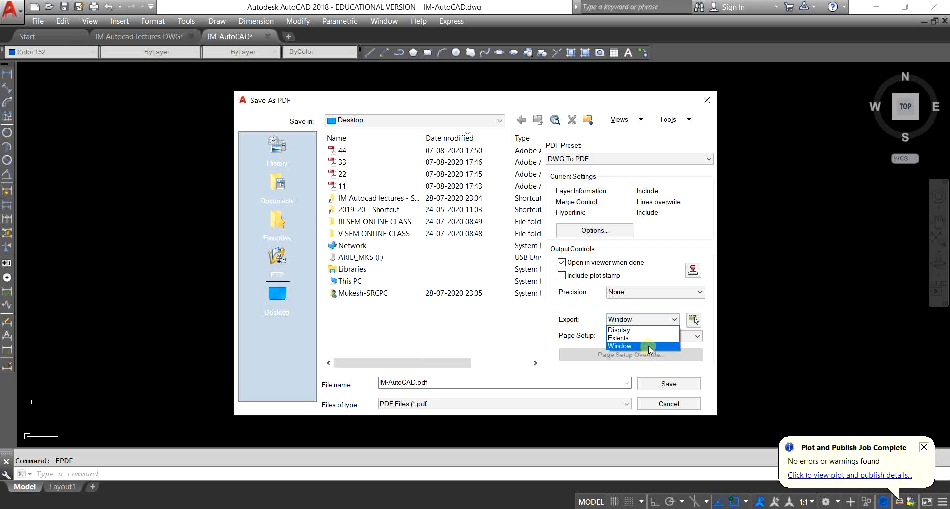
left_click(649, 346)
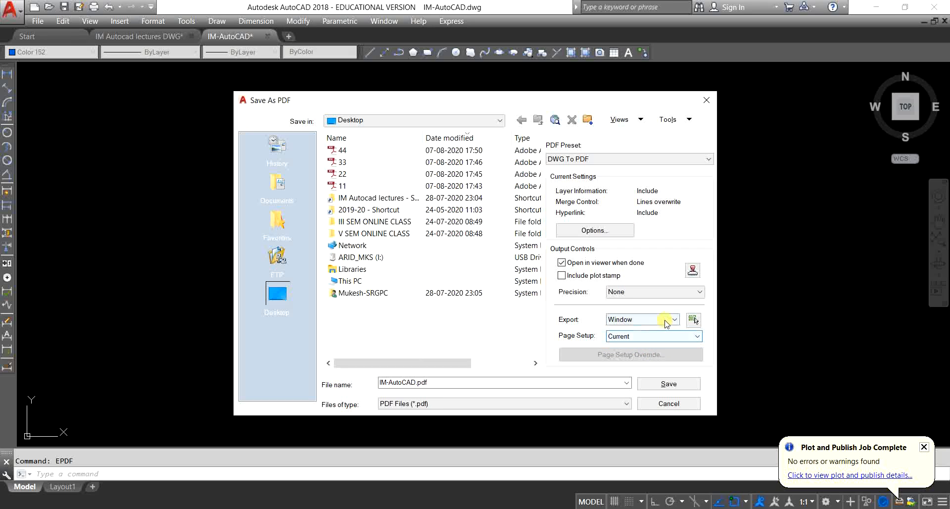
left_click(657, 336)
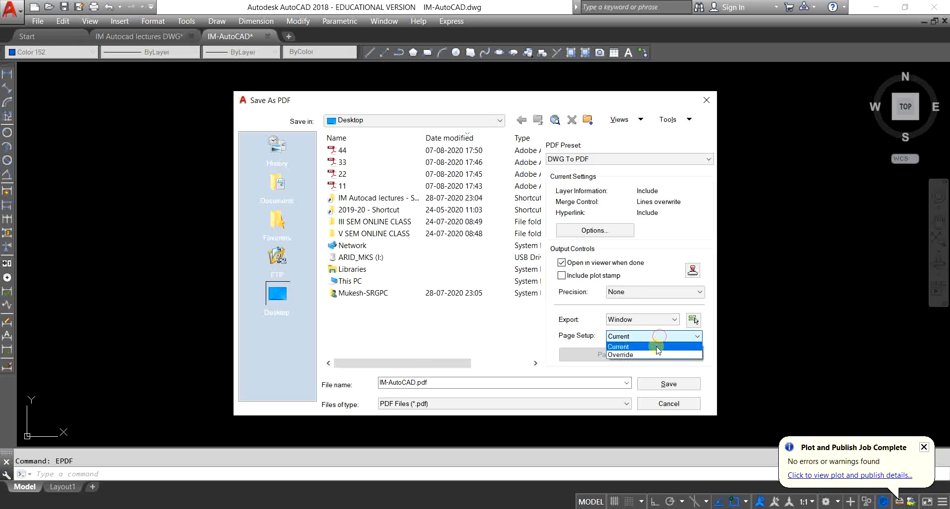
left_click(656, 347)
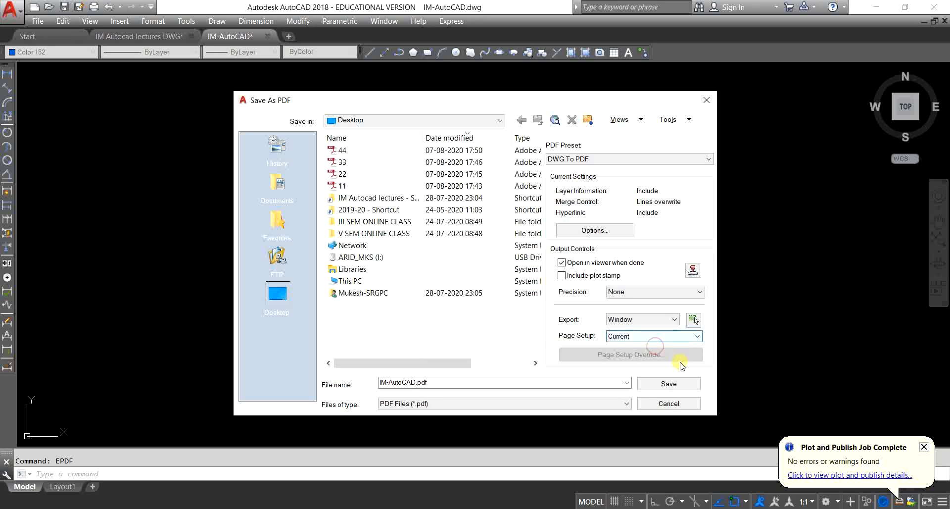
Save the export as IM-AutoCAD.pdf on the Desktop, and close the PDF.
left_click(678, 384)
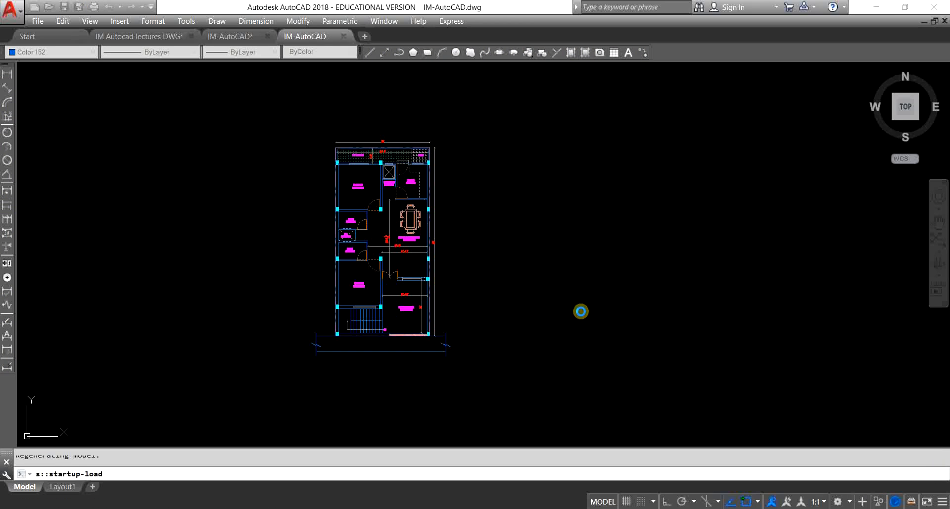
scroll(591, 306, "down", 2)
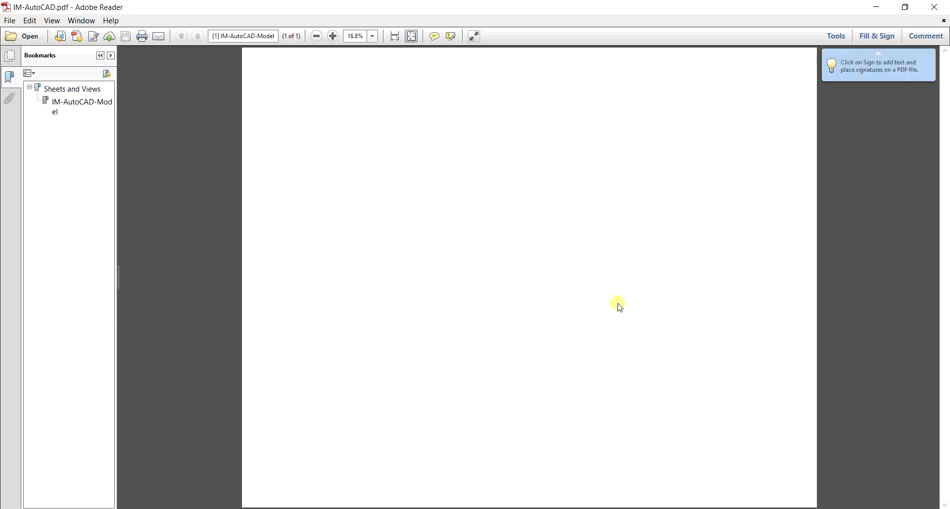
left_click(931, 6)
Start a new PDF export with EPDF, and define a window around the whole floor plan as the export area.
scroll(495, 297, "up", 5)
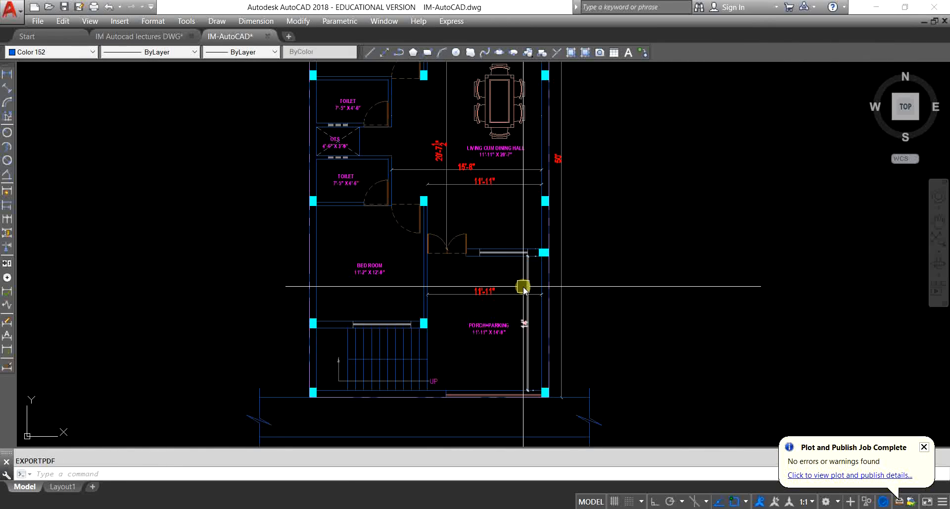
type("EPDF")
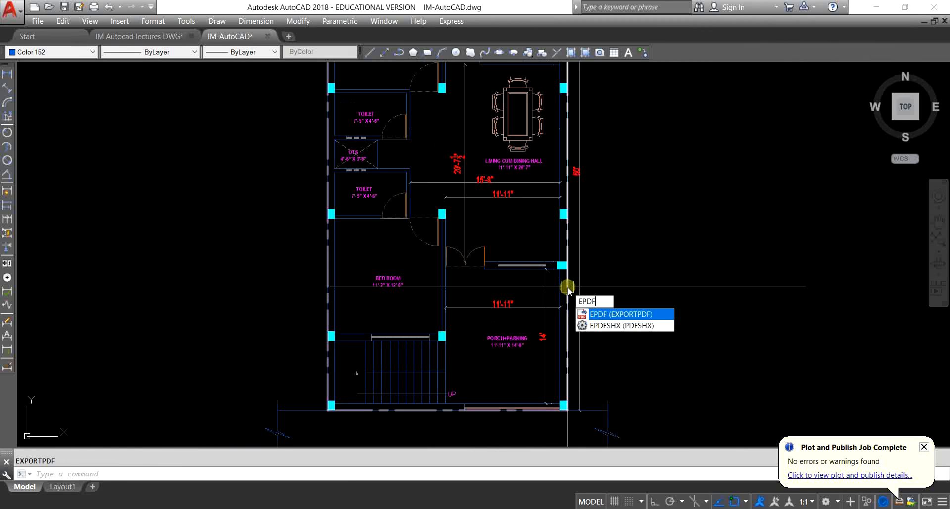
key("Return")
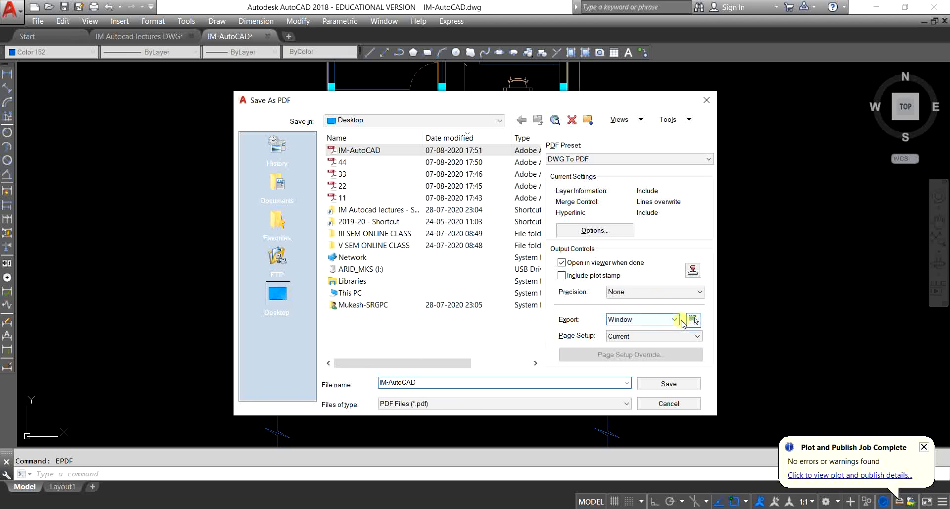
left_click(694, 320)
scroll(655, 304, "down", 3)
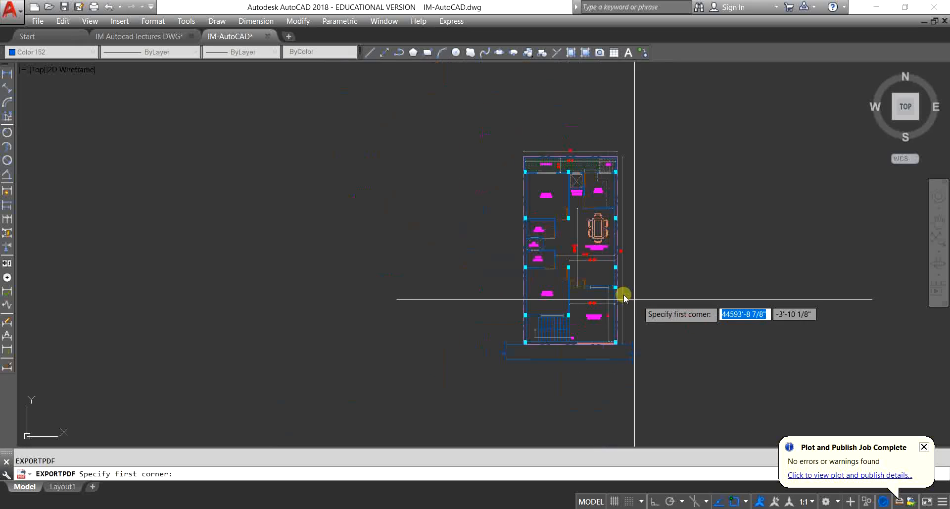
left_click(477, 130)
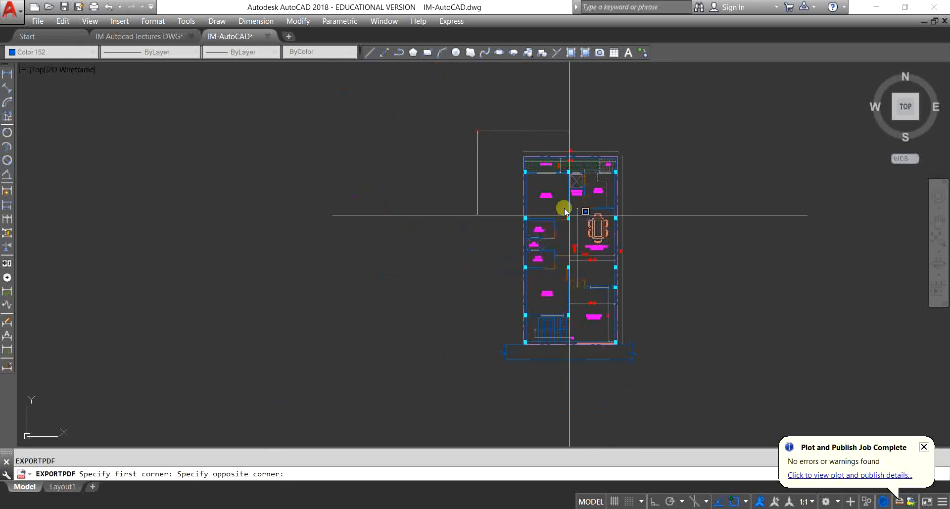
left_click(651, 377)
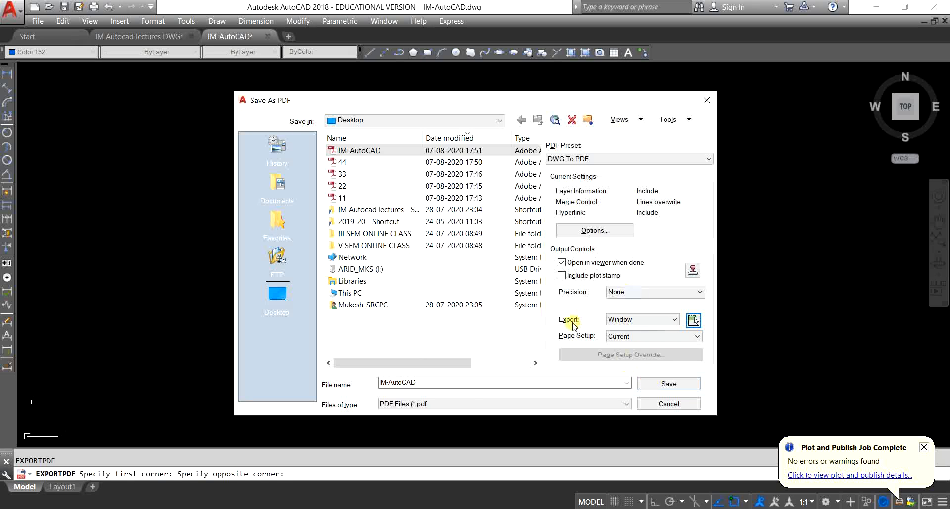
Keep the PDF file type, set the page setup to Override, and open the override with a custom paper size added to the plotter configuration.
left_click(465, 404)
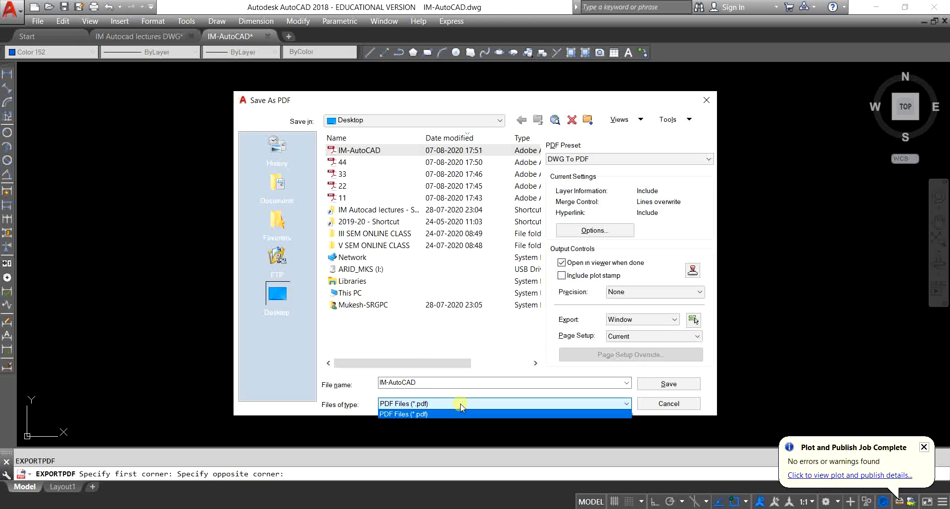
left_click(456, 414)
left_click(637, 337)
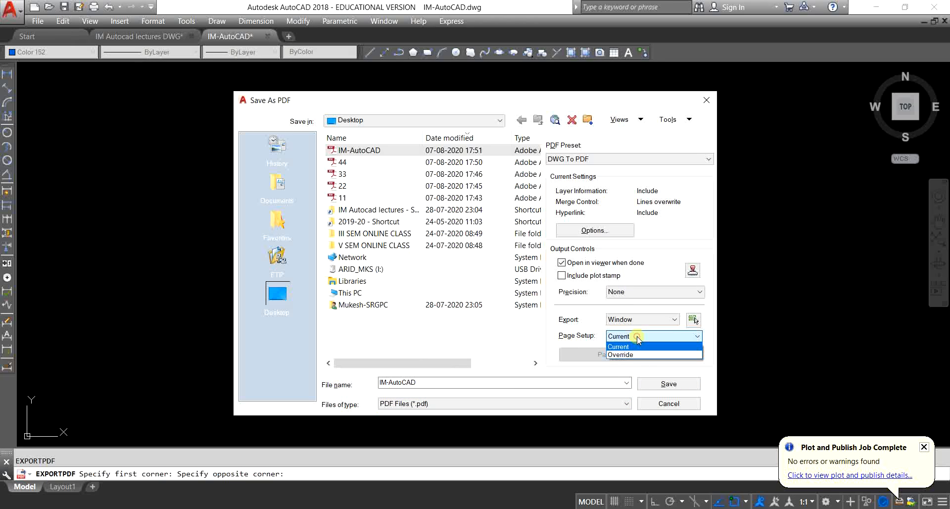
left_click(642, 356)
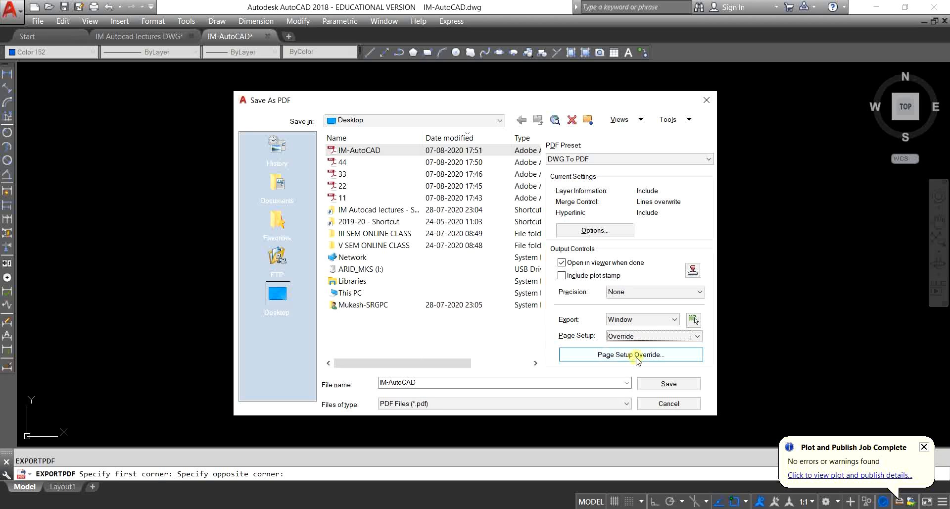
left_click(637, 355)
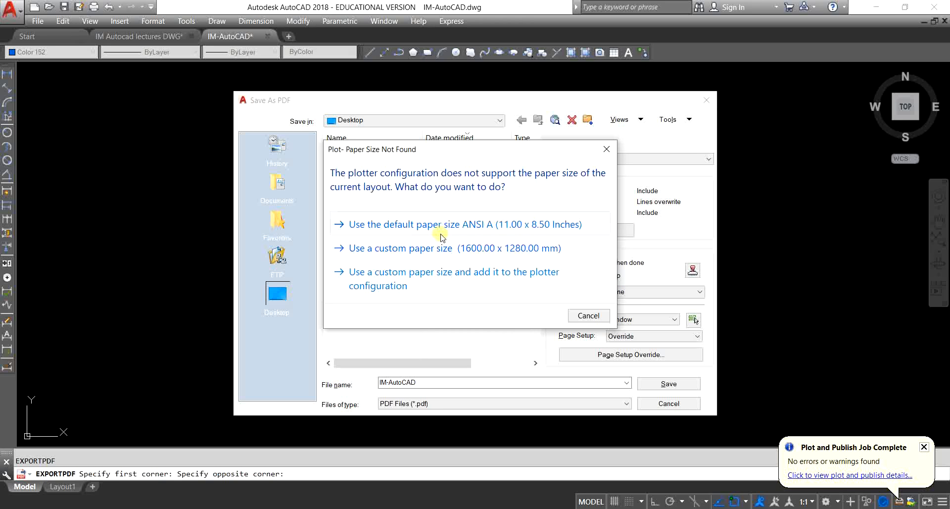
left_click(442, 278)
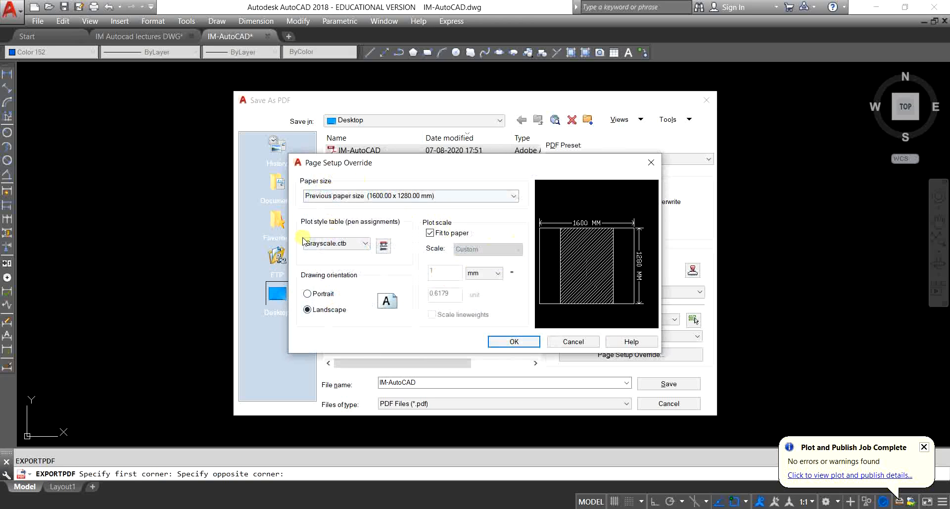
Set the override's paper size to ISO full bleed A4 (297.00 x 210.00 MM).
left_click(420, 196)
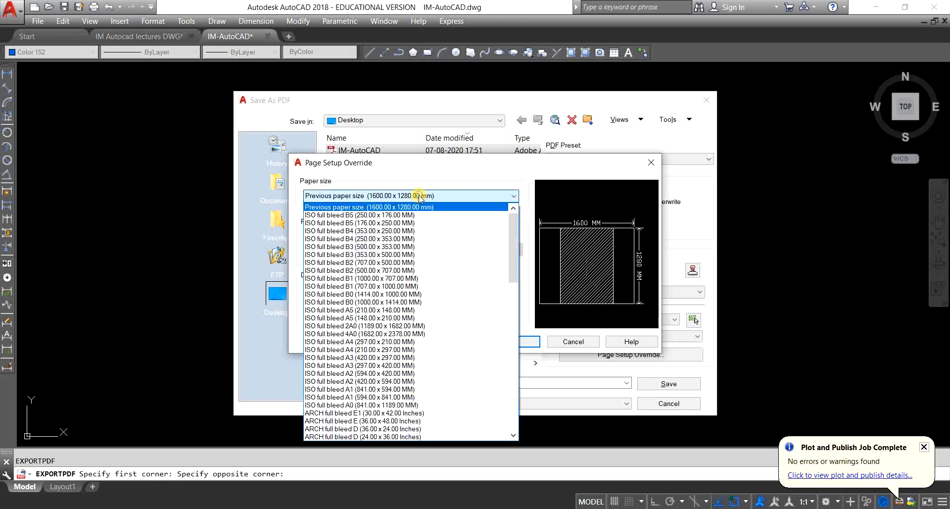
scroll(430, 282, "down", 1)
scroll(429, 281, "down", 7)
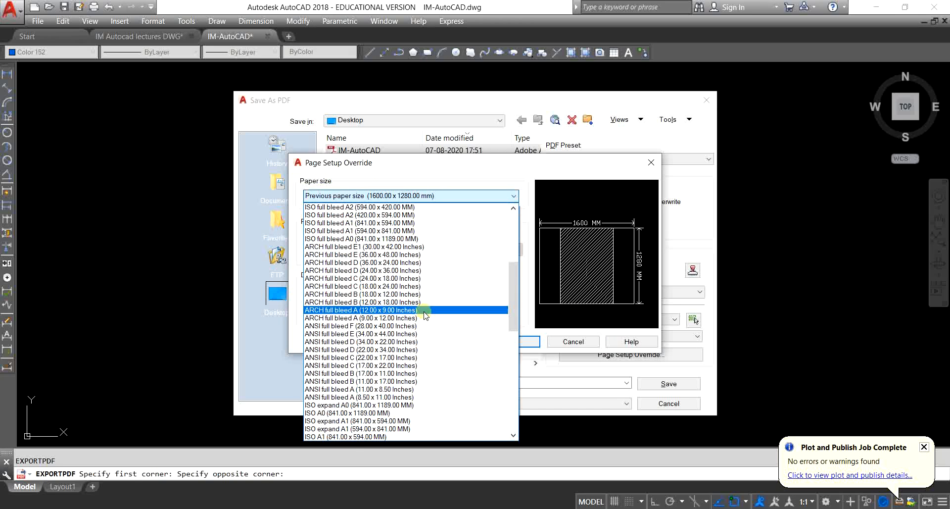
scroll(421, 264, "up", 2)
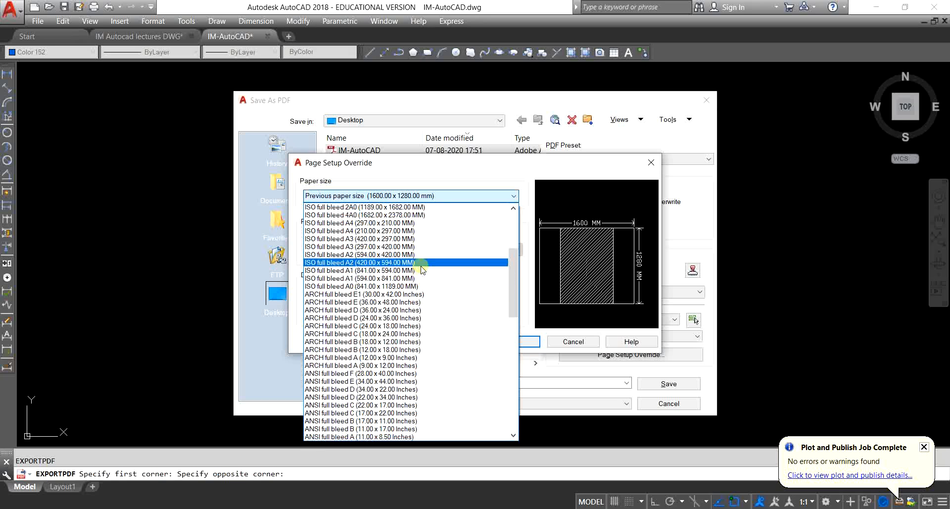
left_click(419, 223)
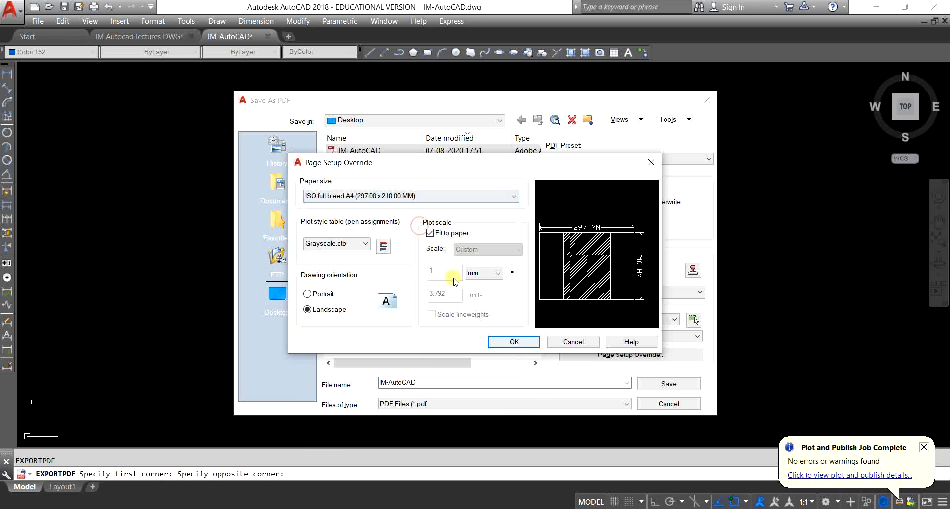
Set the drawing orientation to Portrait and the plot style table to None, and accept the page setup override.
left_click(327, 296)
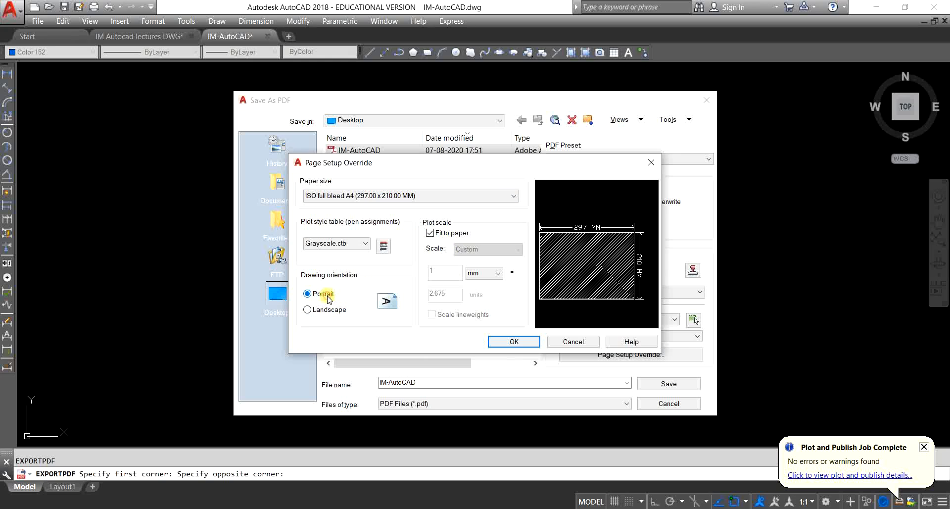
left_click(352, 244)
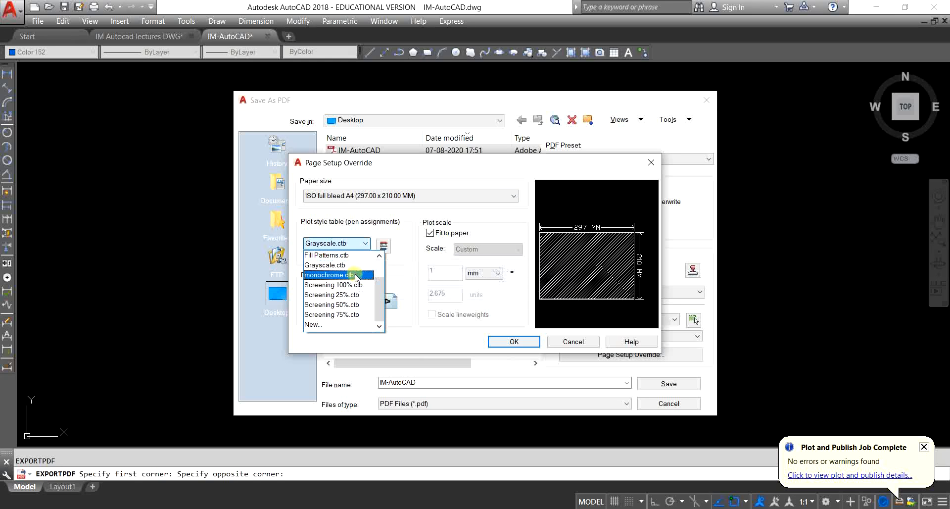
scroll(356, 275, "up", 3)
left_click(358, 260)
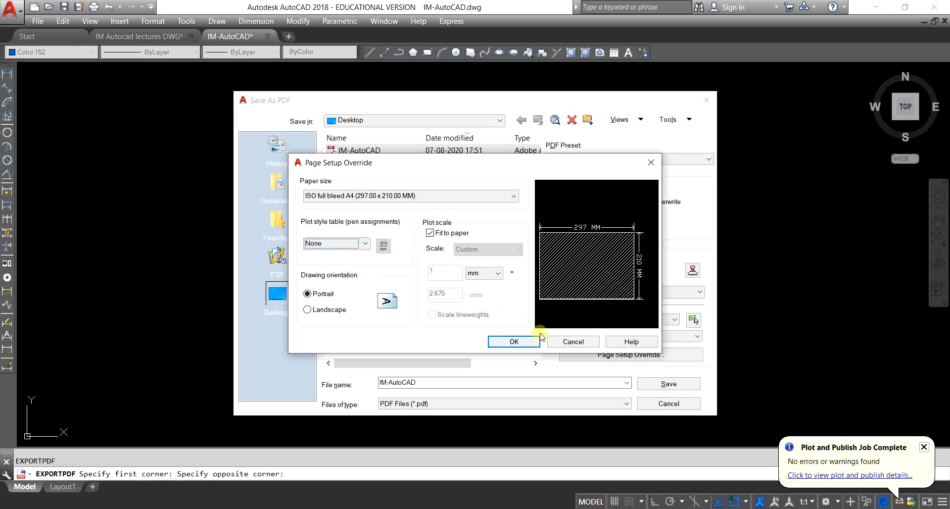
left_click(520, 341)
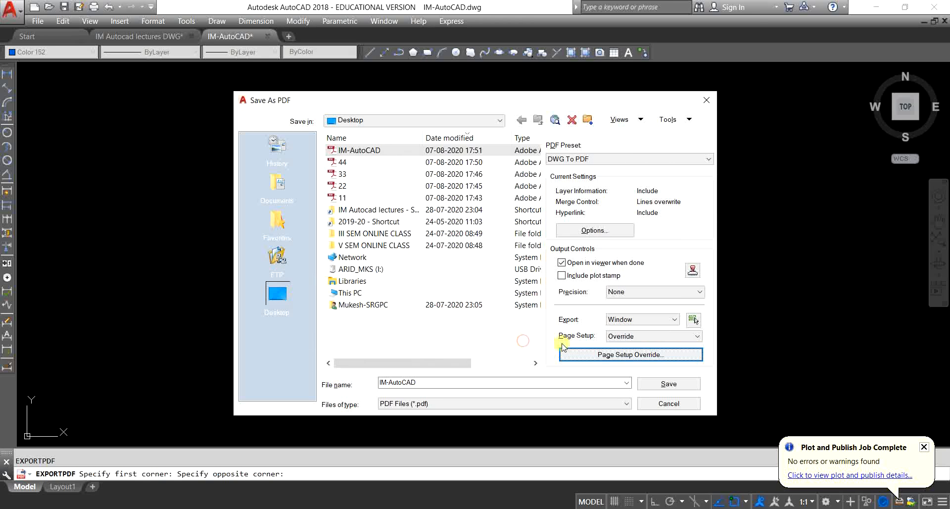
Save the export over the existing IM-AutoCAD.pdf on the Desktop, and close the PDF.
left_click(676, 388)
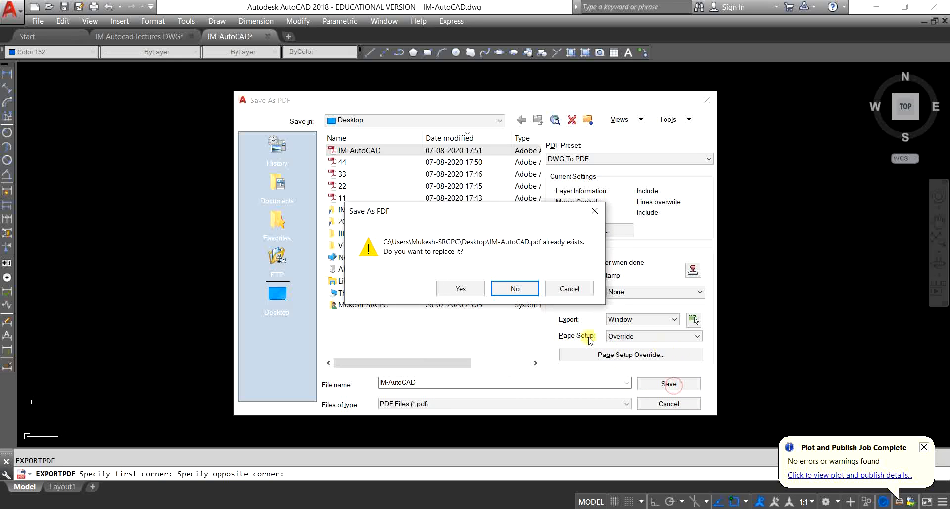
left_click(474, 288)
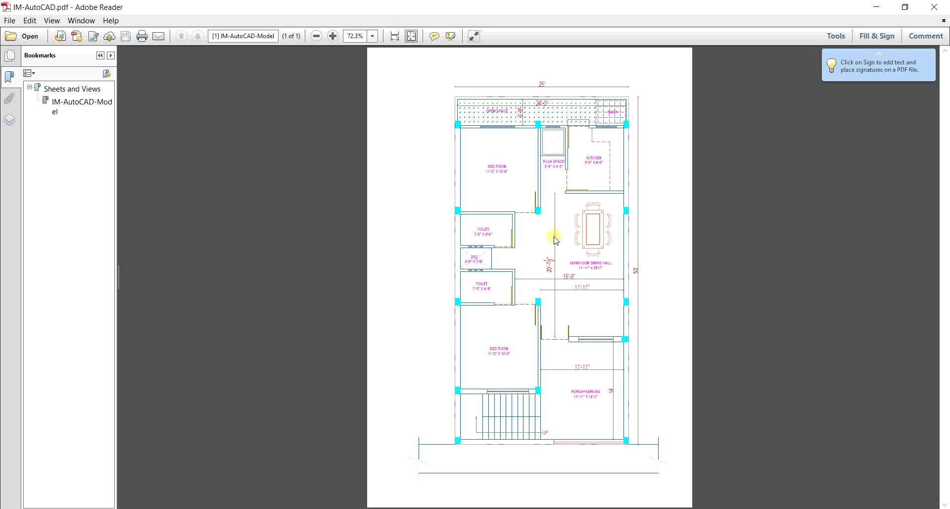
left_click(934, 7)
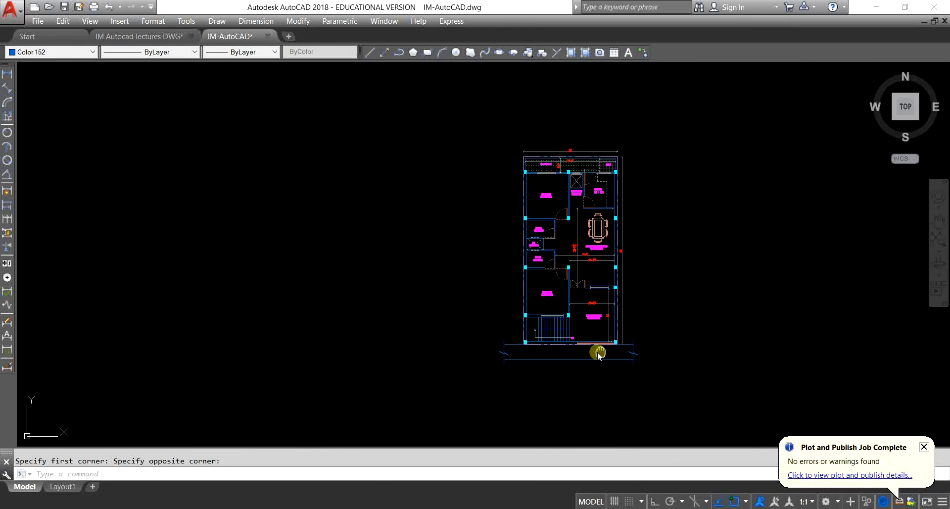
Start a new PDF export with EPDF, and set the export area to Extents.
type("Ep")
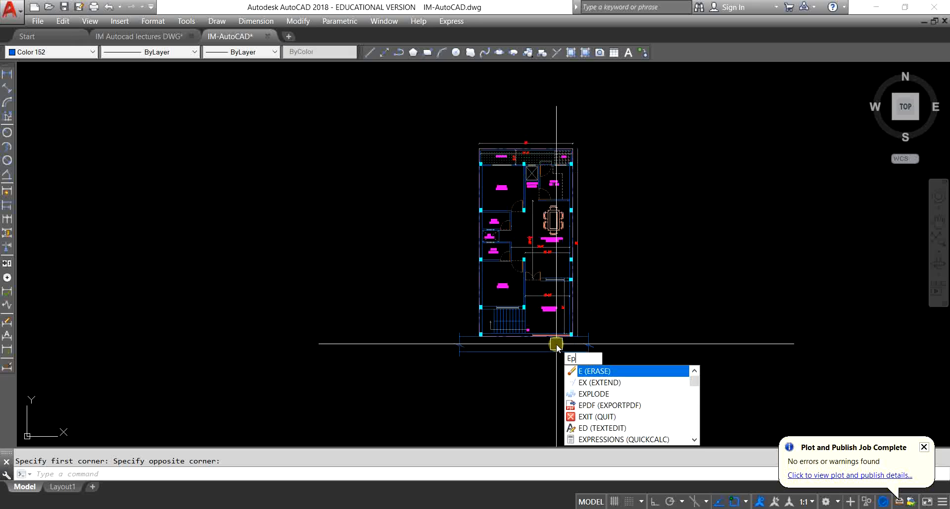
type("df")
key("Return")
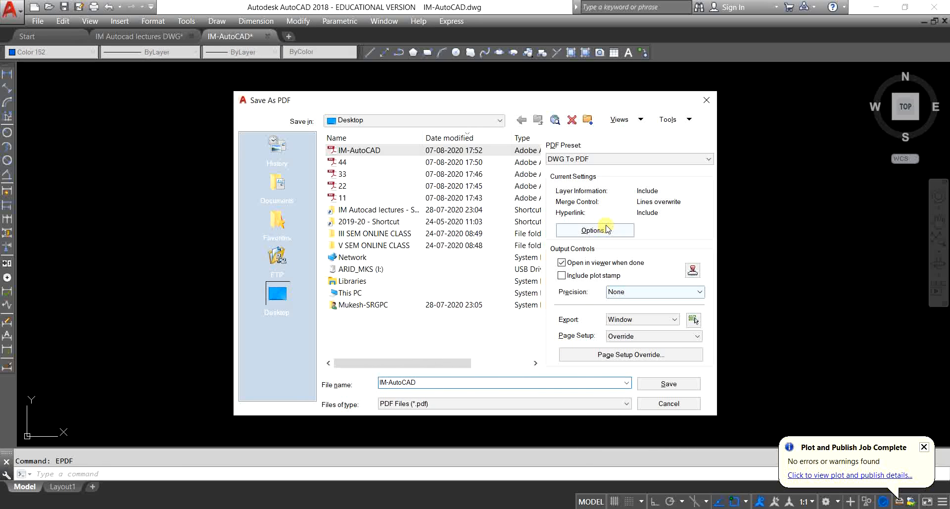
left_click(637, 322)
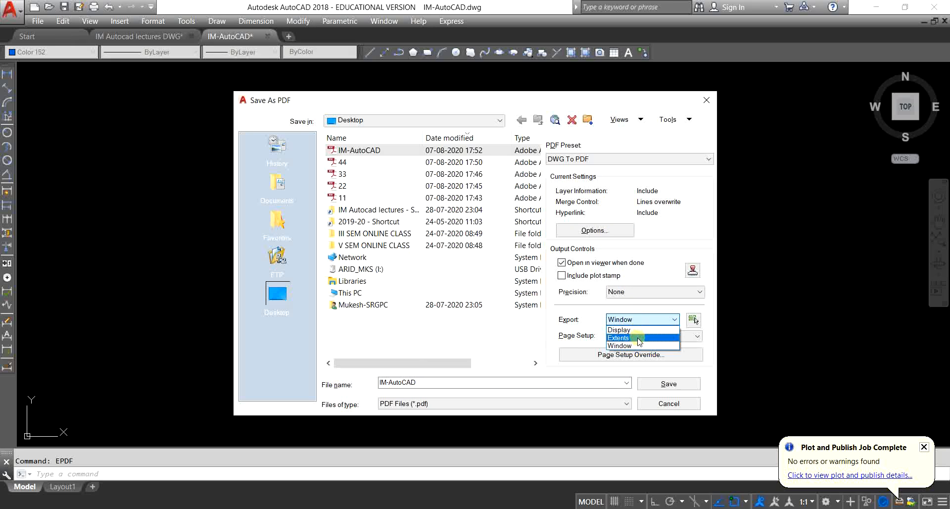
left_click(637, 339)
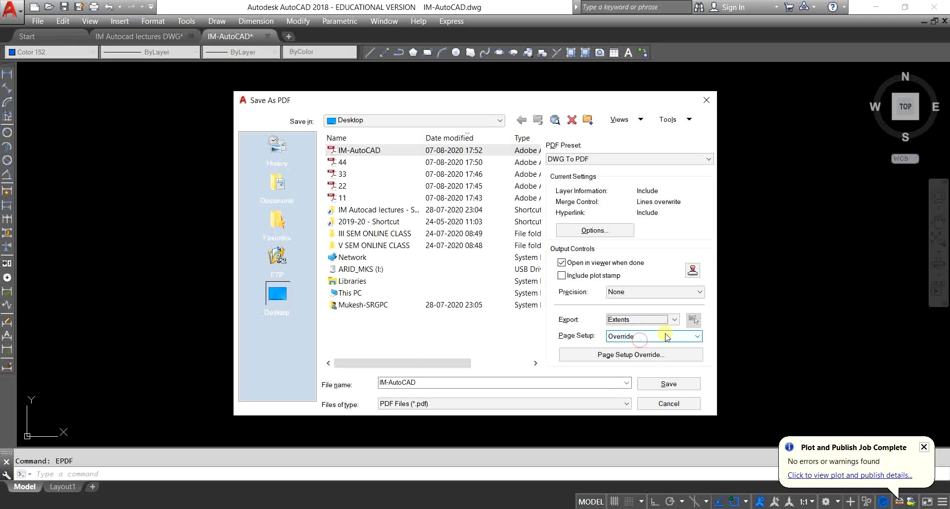
Save the extents export over the existing IM-AutoCAD.pdf, and switch back to IM-AutoCAD.dwg in AutoCAD.
left_click(669, 384)
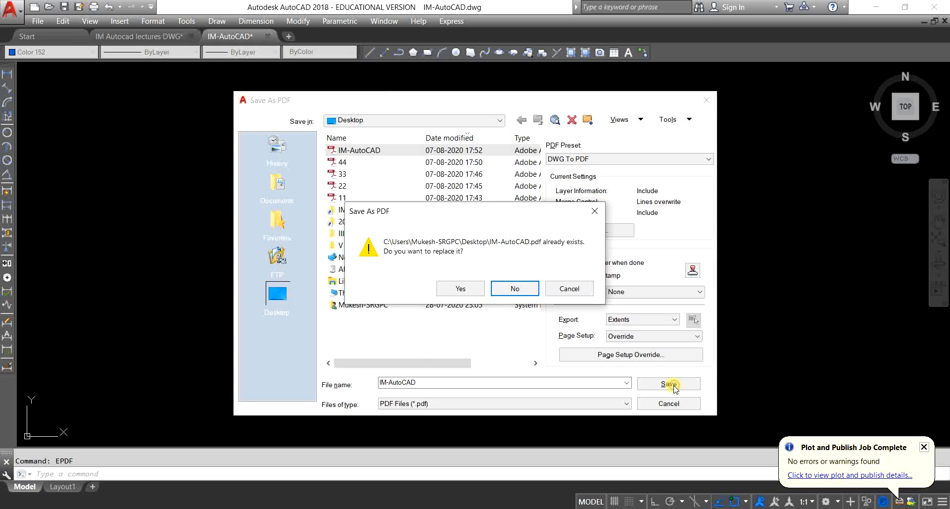
left_click(459, 289)
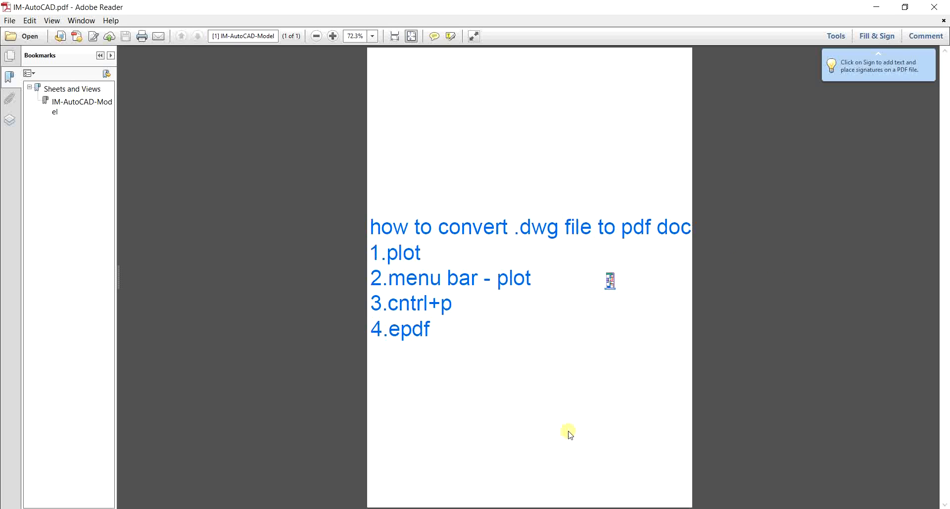
mouse_move(546, 508)
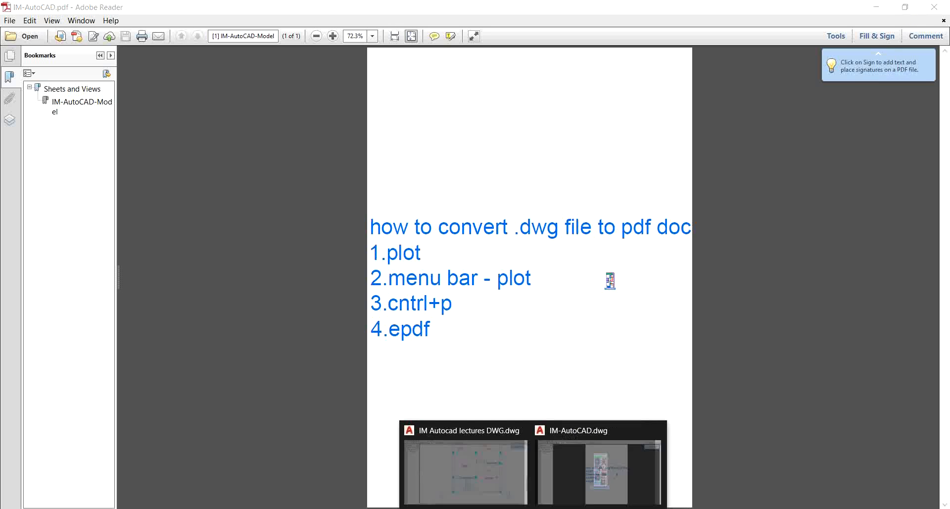
left_click(545, 468)
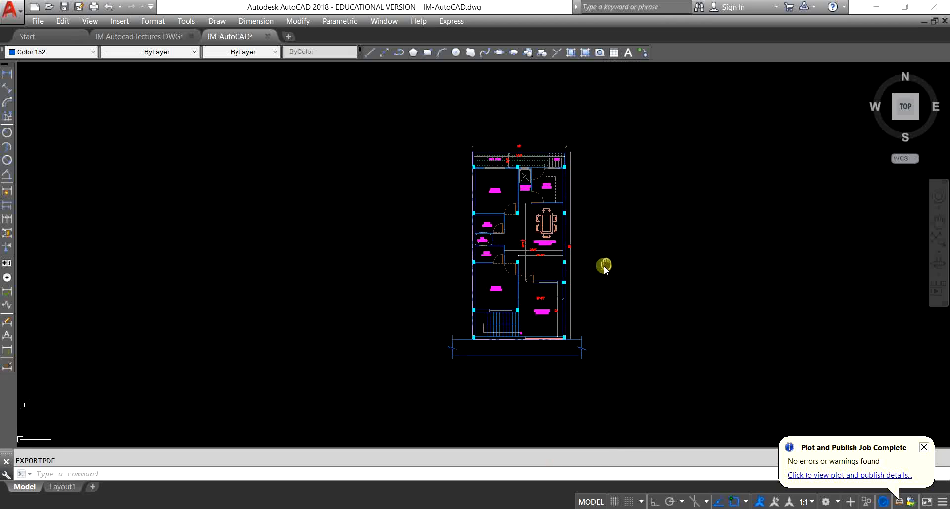
Start EPDF again, review the export area, page setup, PDF options and precision choices, and close the dialog without saving.
middle_click_drag(603, 268, 593, 271)
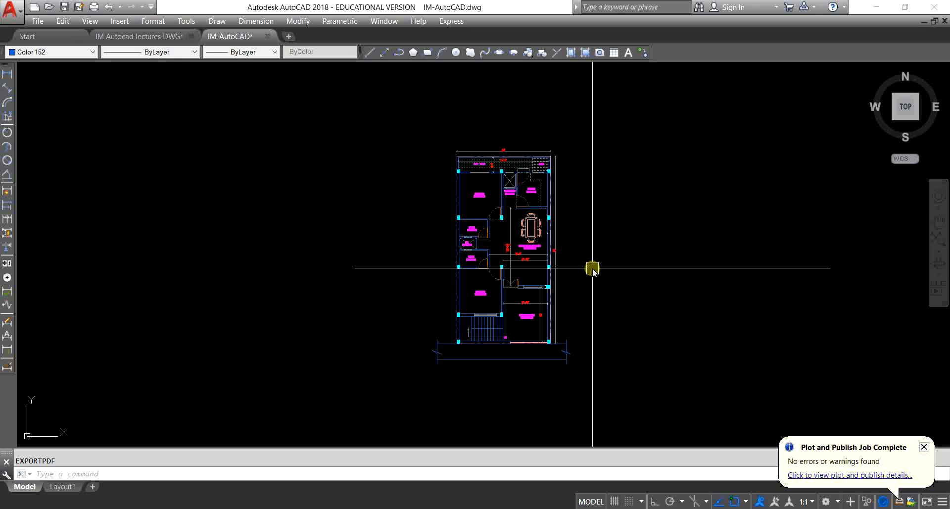
type("Epdf")
key("Return")
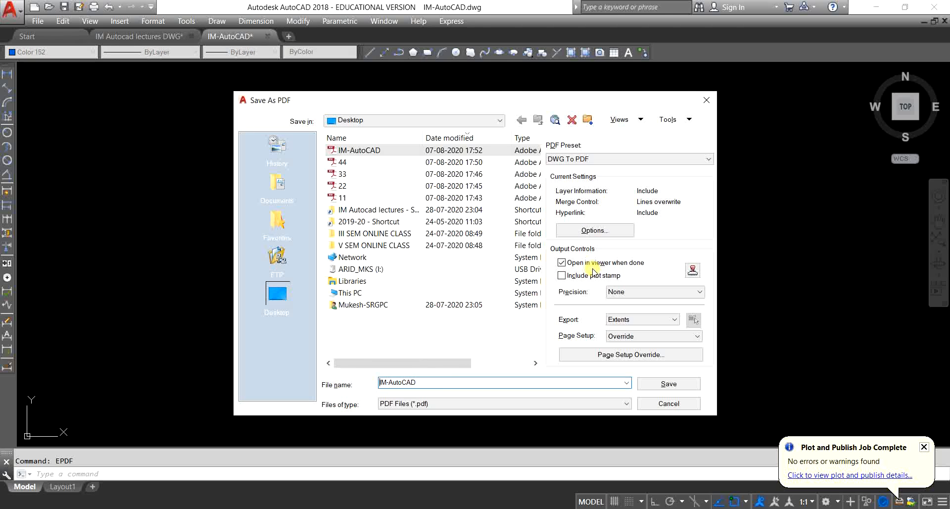
left_click(630, 320)
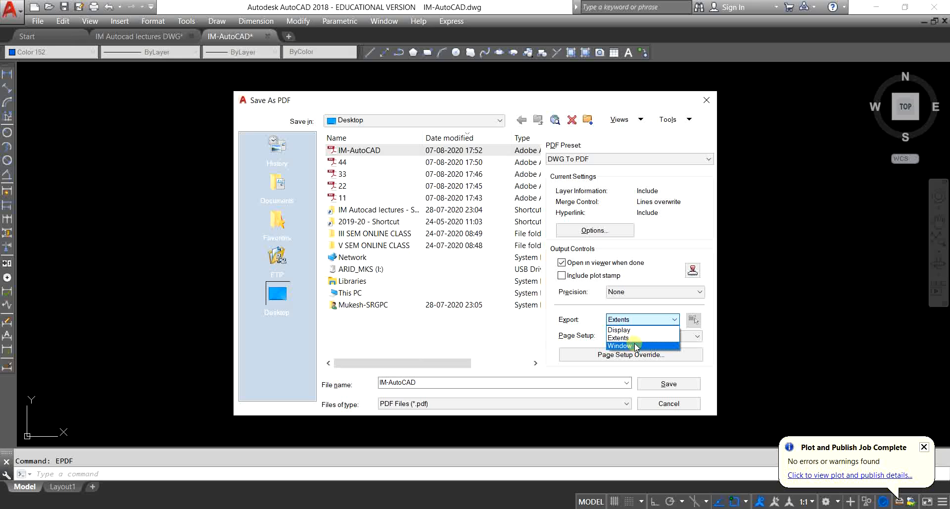
left_click(588, 321)
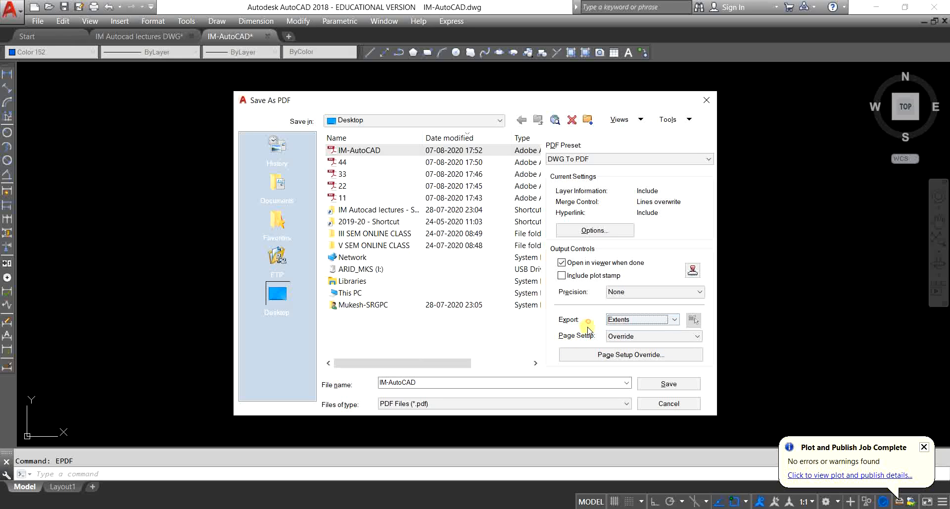
left_click(626, 338)
left_click(626, 338)
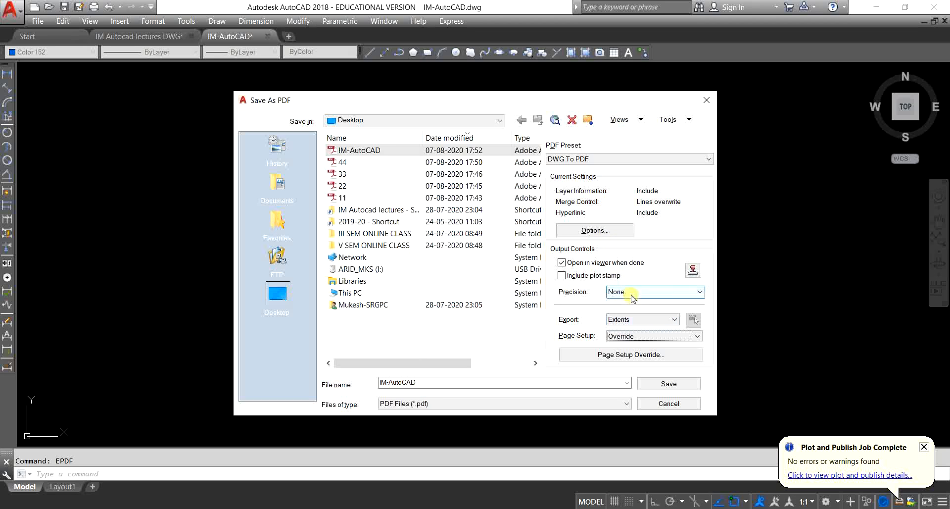
left_click(595, 230)
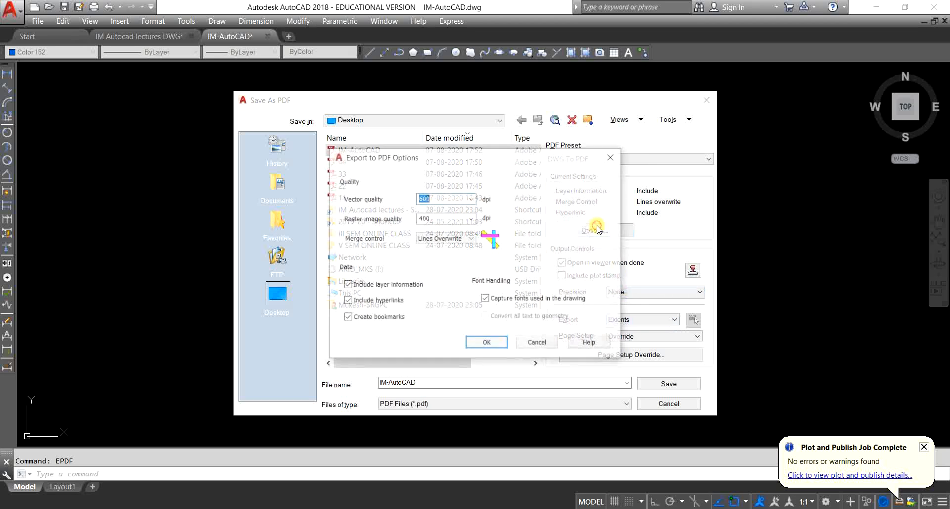
left_click(540, 344)
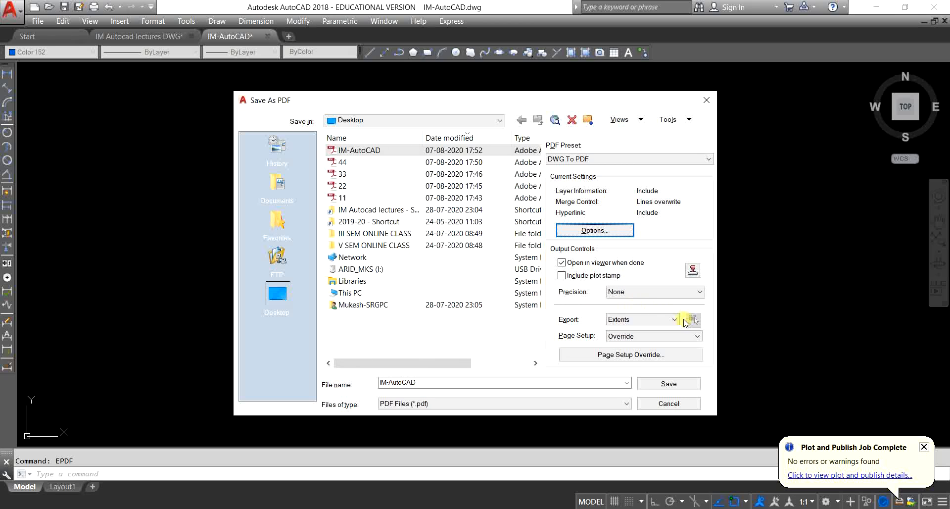
left_click(649, 293)
left_click(650, 295)
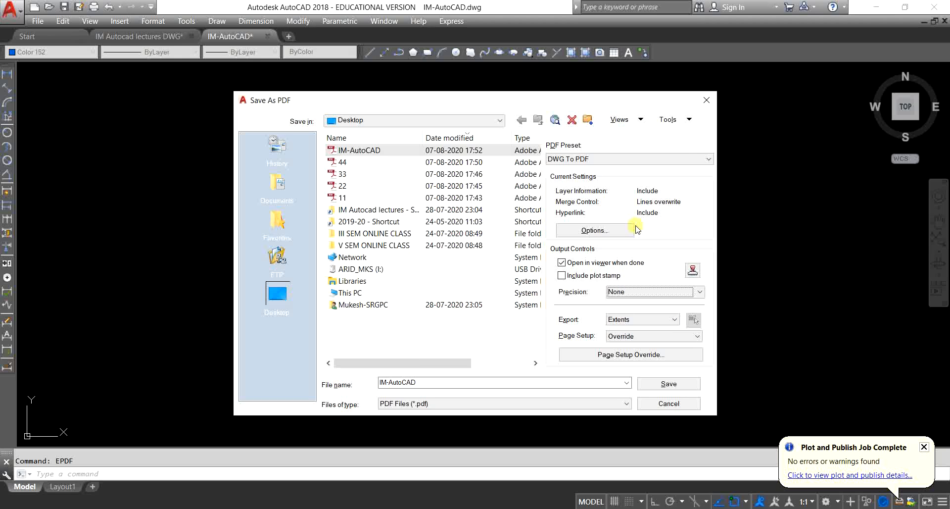
left_click(706, 100)
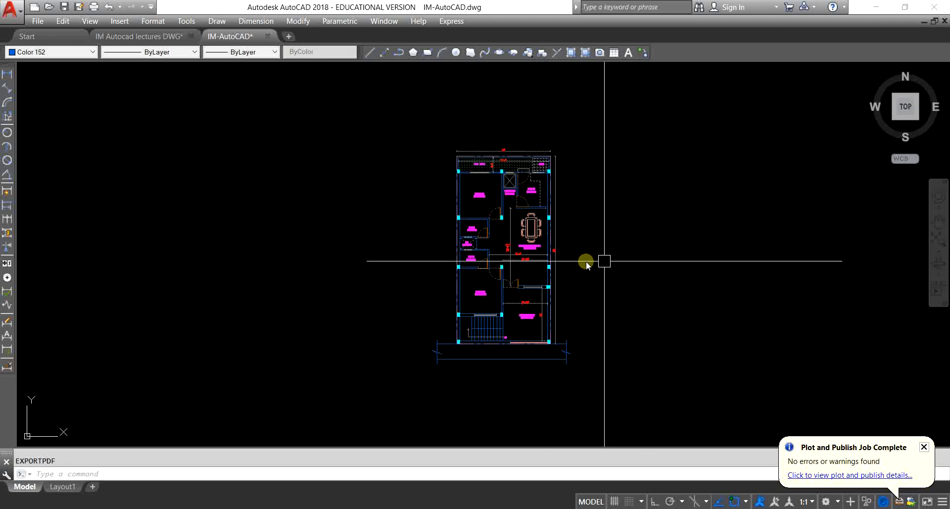
Review the text note beside the floor plan that lists the ways to convert a .dwg file to PDF.
scroll(749, 244, "down", 4)
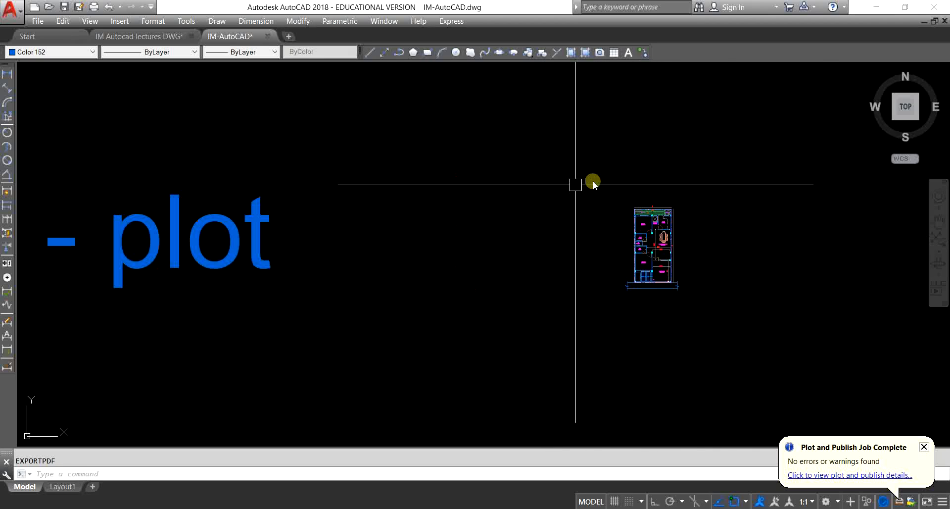
scroll(822, 207, "down", 4)
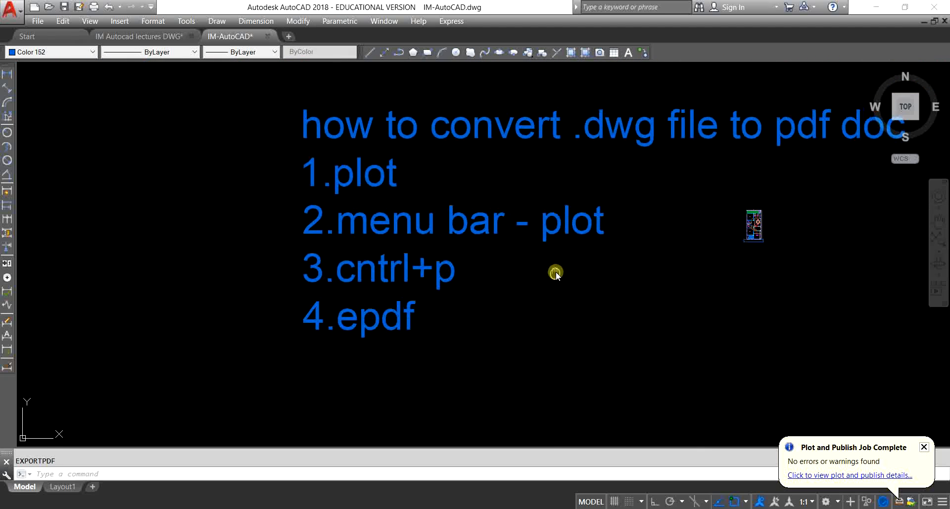
mouse_move(555, 272)
middle_mouse_down()
mouse_move(508, 312)
mouse_move(449, 314)
middle_mouse_up()
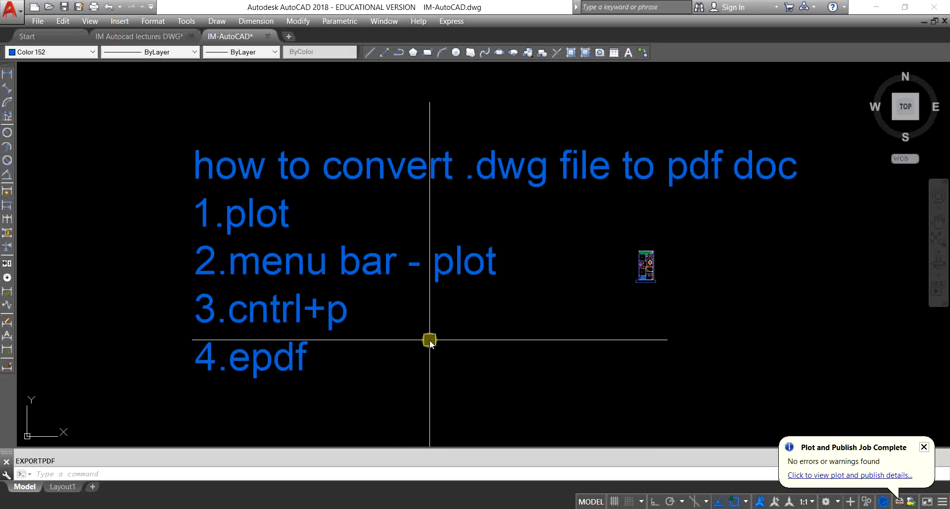
middle_click_drag(433, 343, 452, 343)
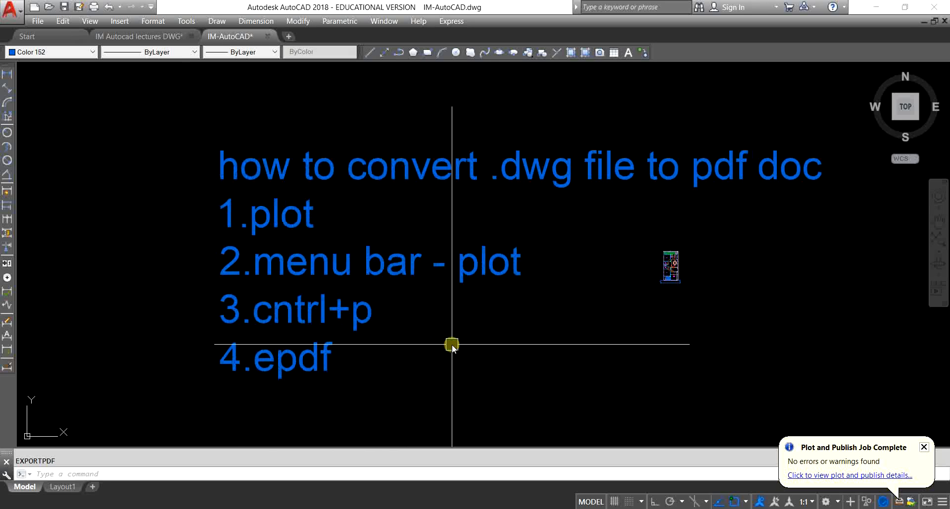